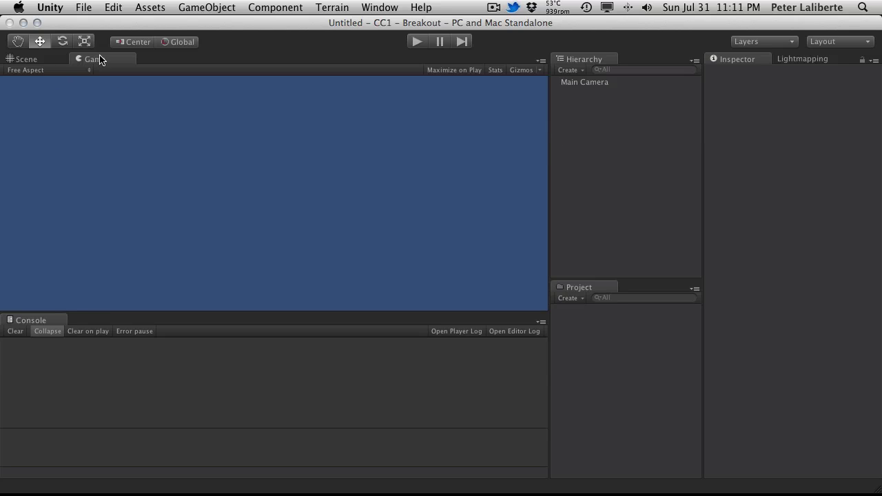
- Set the Game view to 5:4 and drag the splitter down to enlarge it over the Console
{"action": "left_click", "coordinate": [27, 70]}
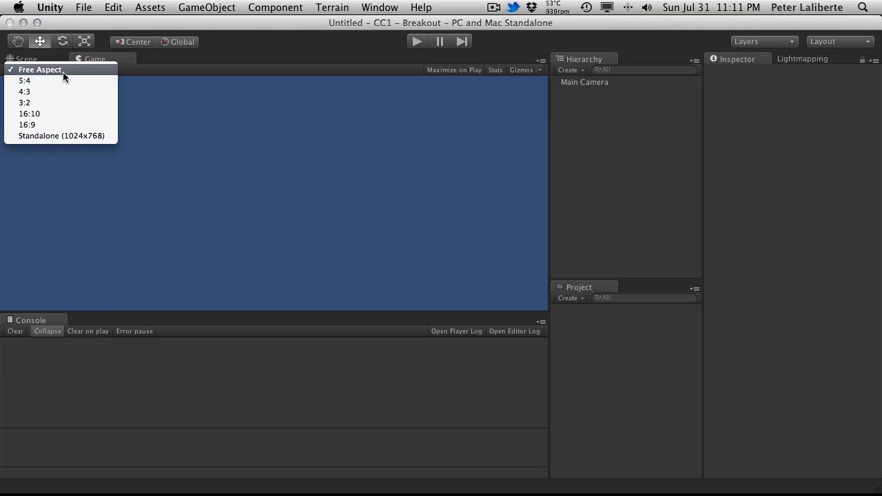
{"action": "left_click", "coordinate": [64, 81]}
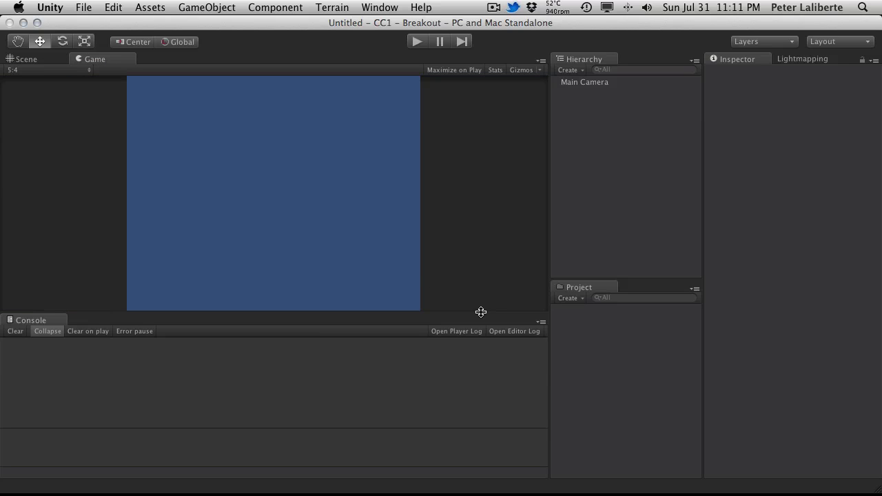
{"action": "left_click_drag", "start_coordinate": [481, 312], "coordinate": [495, 432]}
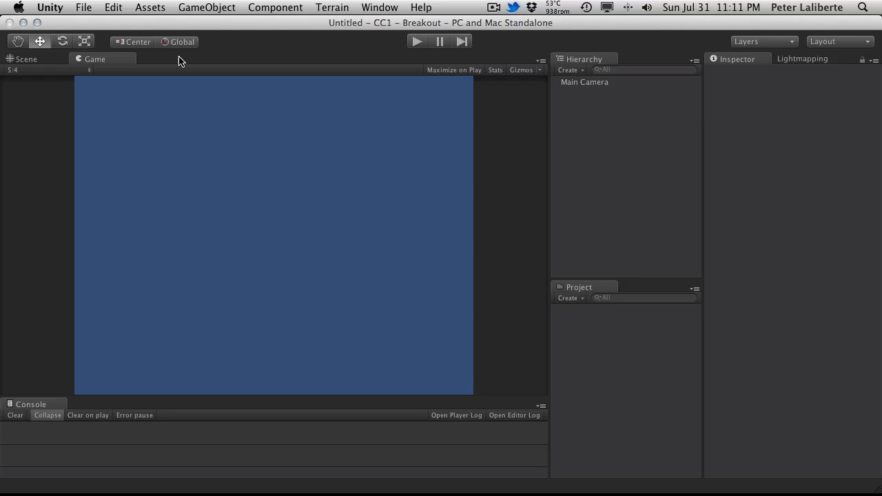
{"action": "left_click", "coordinate": [40, 69]}
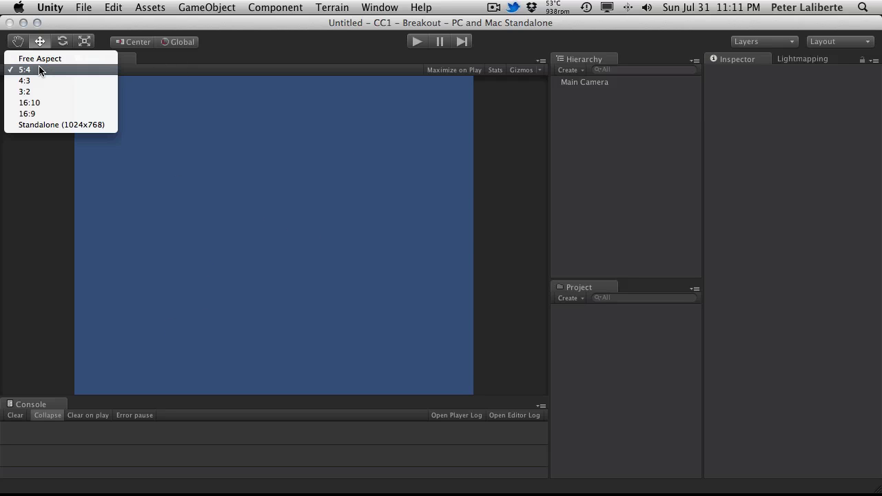
{"action": "left_click", "coordinate": [98, 70]}
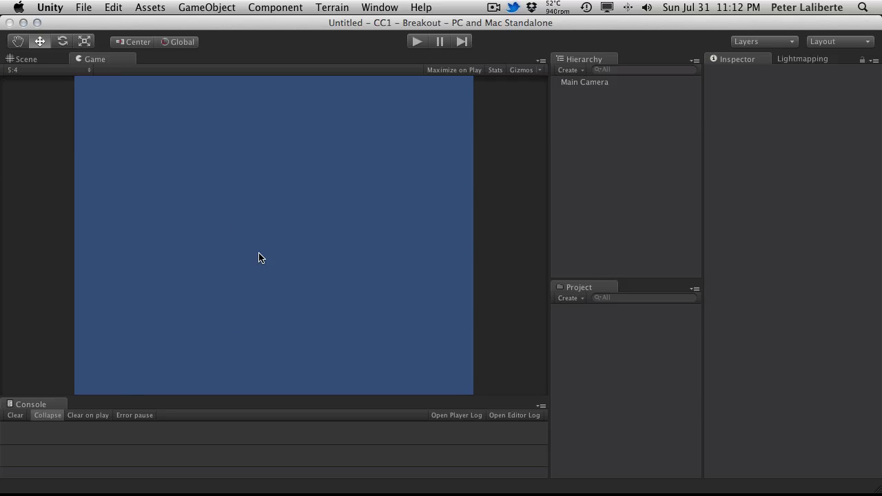
- Create a sphere and reset its position to 0, 0, 0
{"action": "left_click", "coordinate": [207, 6]}
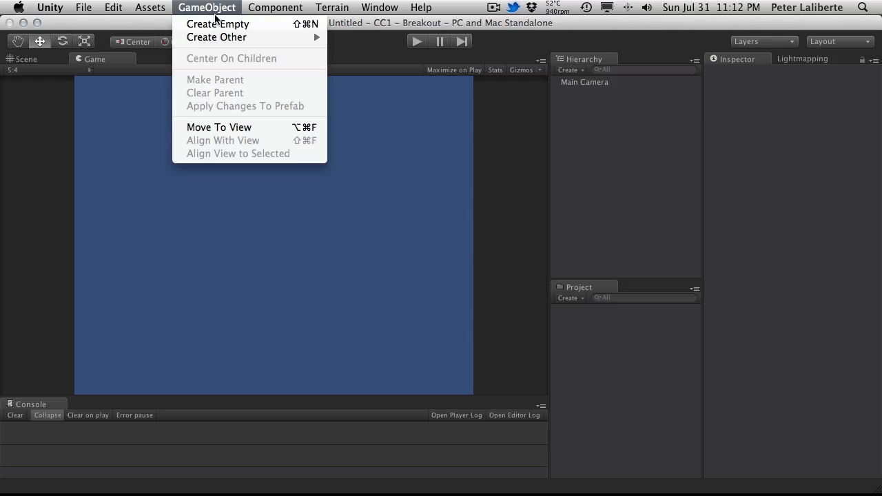
{"action": "mouse_move", "coordinate": [232, 36]}
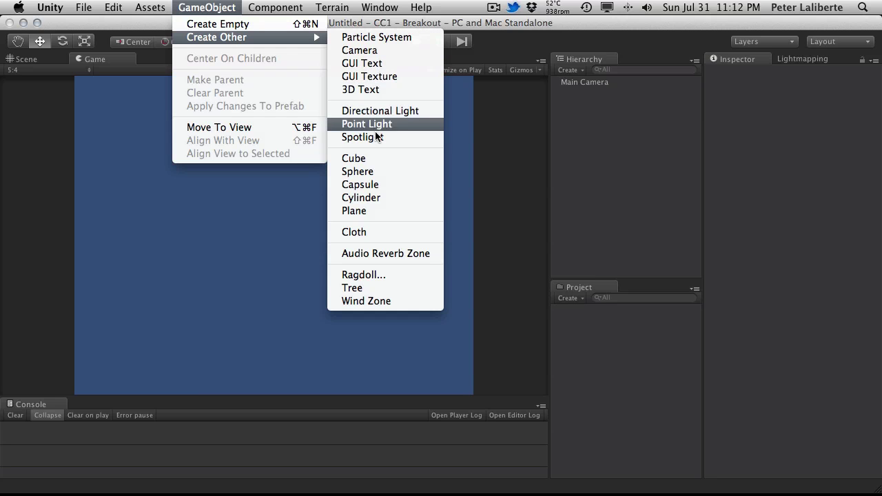
{"action": "left_click", "coordinate": [365, 172]}
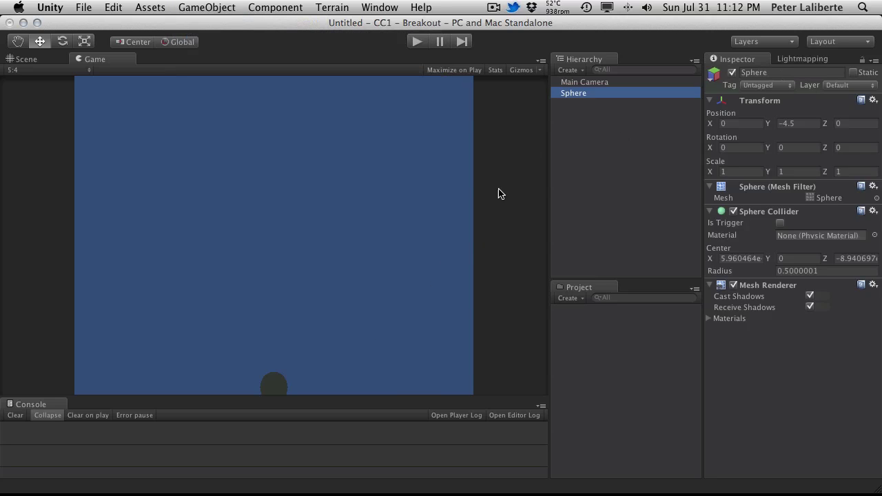
{"action": "left_click", "coordinate": [874, 100]}
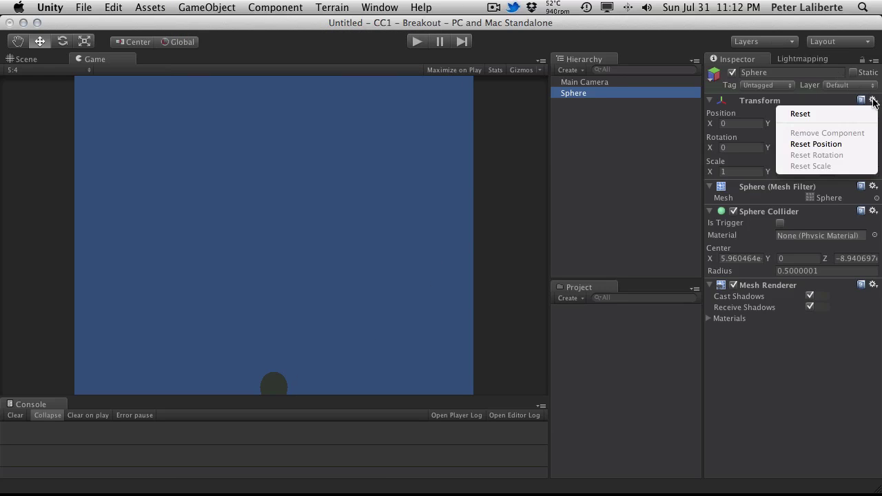
{"action": "left_click", "coordinate": [810, 145]}
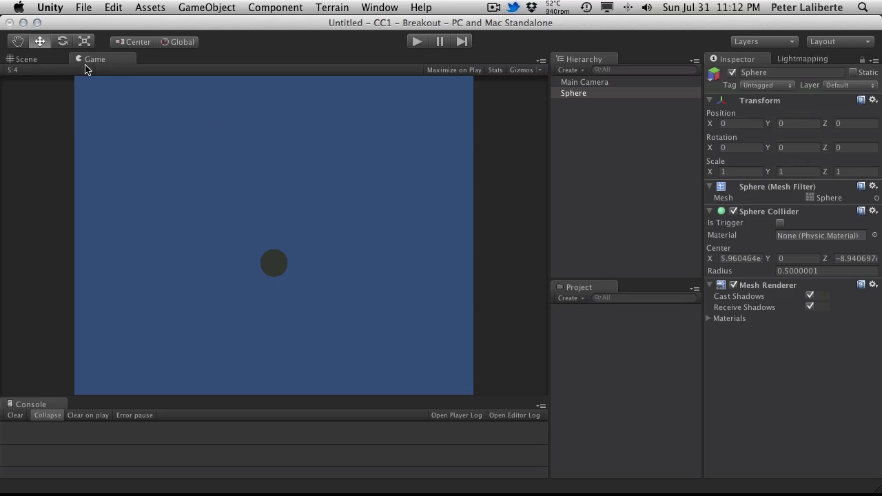
- Frame and orbit the sphere in the Scene view, then return to the Game view
{"action": "left_click", "coordinate": [33, 62]}
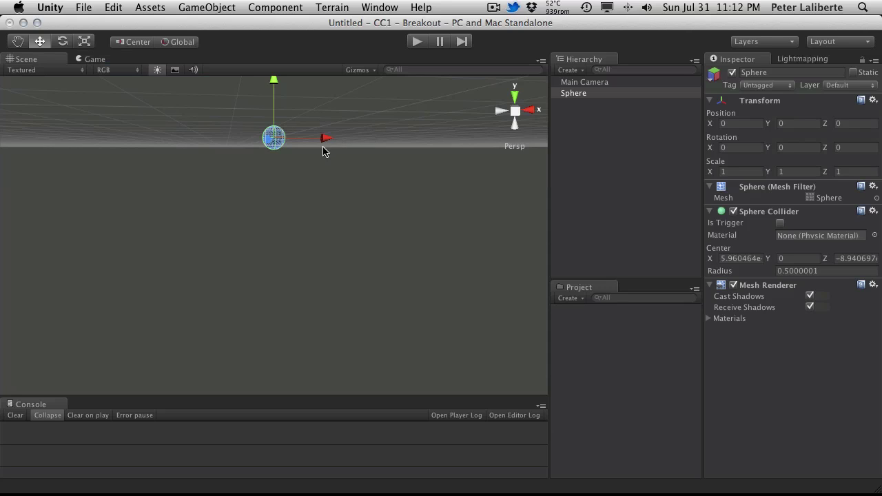
{"action": "key", "text": "f"}
{"action": "left_click_drag", "start_coordinate": [259, 199], "coordinate": [345, 175], "text": "alt"}
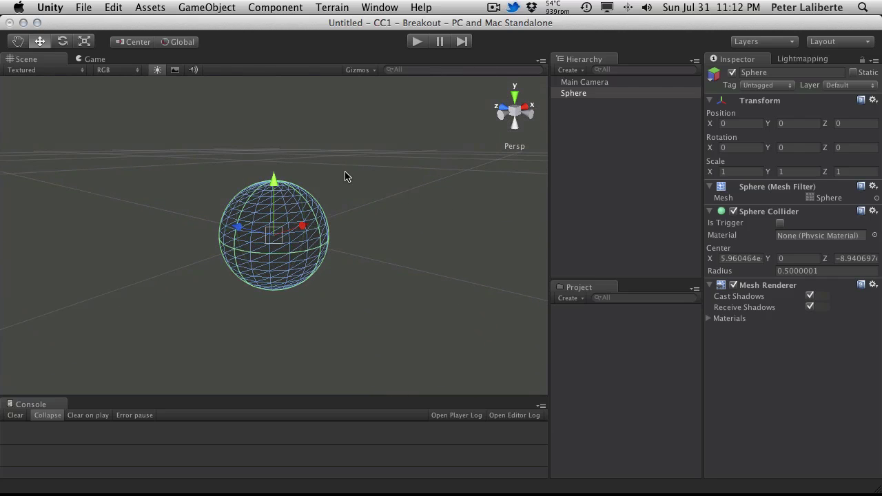
{"action": "left_click", "coordinate": [93, 60]}
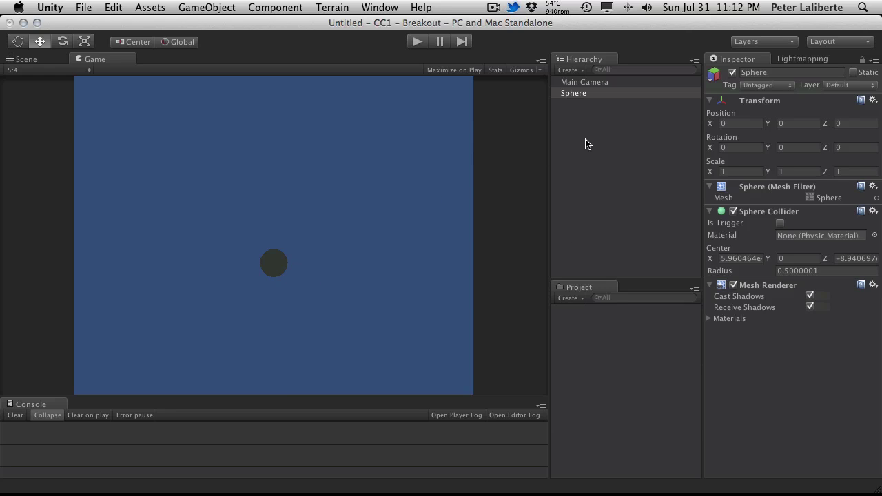
- Rename the Sphere to 'ball' in the Hierarchy
{"action": "left_click", "coordinate": [581, 93]}
{"action": "key", "text": "Return"}
{"action": "type", "text": "b"}
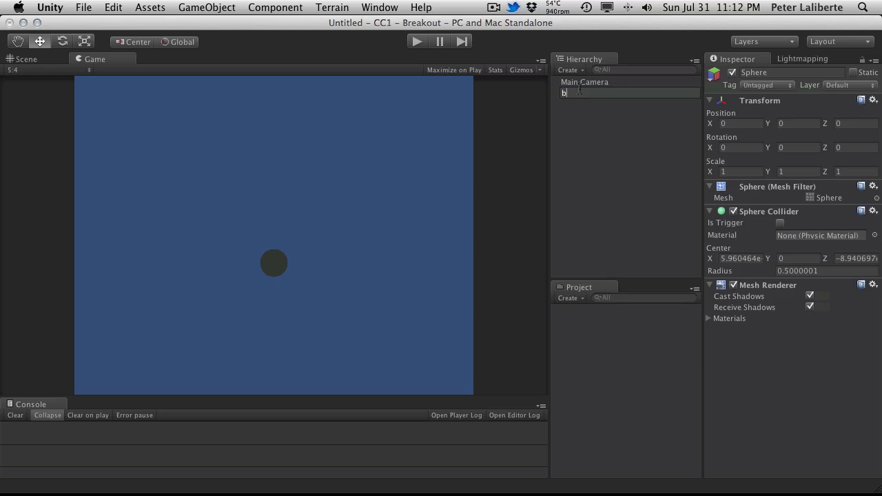
{"action": "type", "text": "all"}
{"action": "key", "text": "Return"}
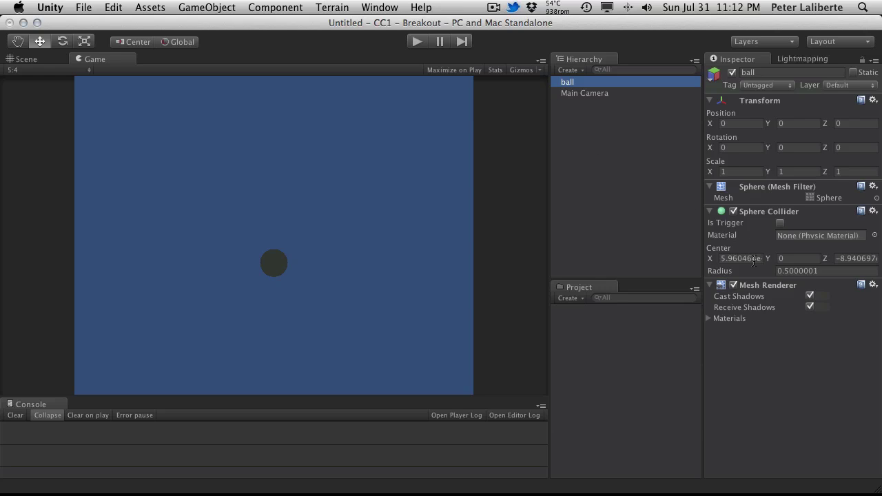
- Add a Rigidbody component to the ball from the Physics components
{"action": "left_click", "coordinate": [207, 7]}
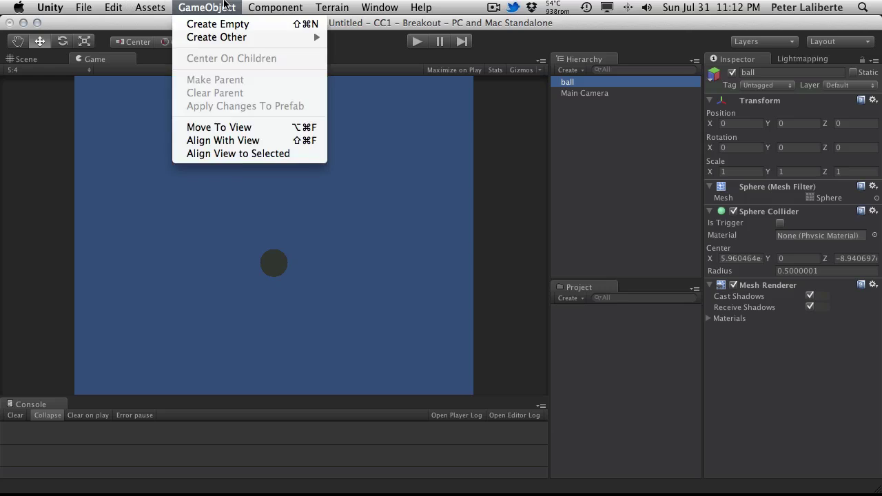
{"action": "left_click", "coordinate": [273, 6]}
{"action": "left_click", "coordinate": [277, 5]}
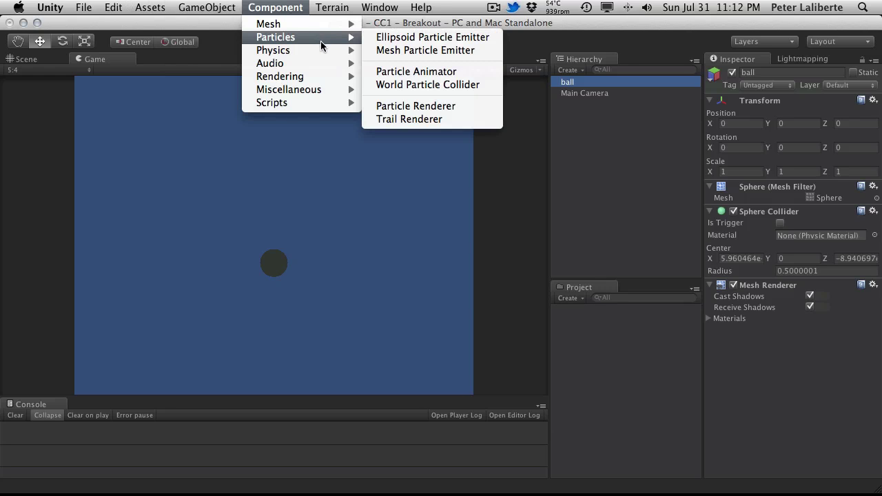
{"action": "mouse_move", "coordinate": [327, 53]}
{"action": "left_click", "coordinate": [408, 50]}
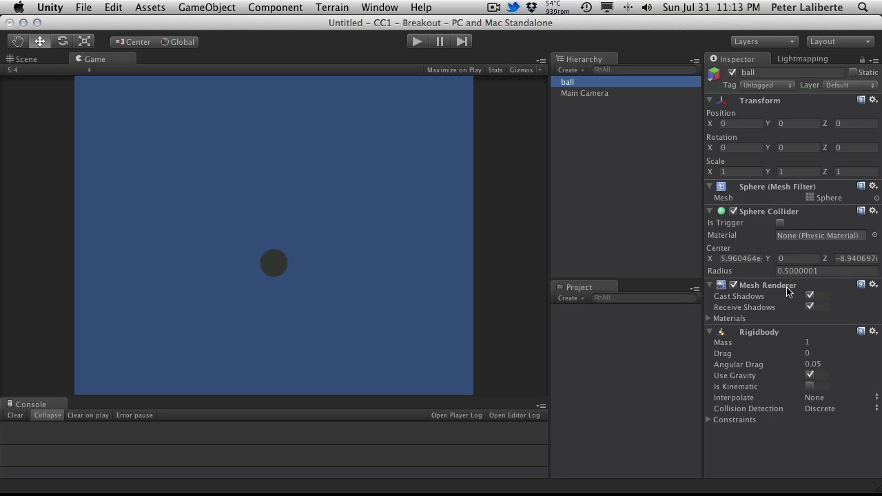
{"action": "left_click", "coordinate": [771, 309]}
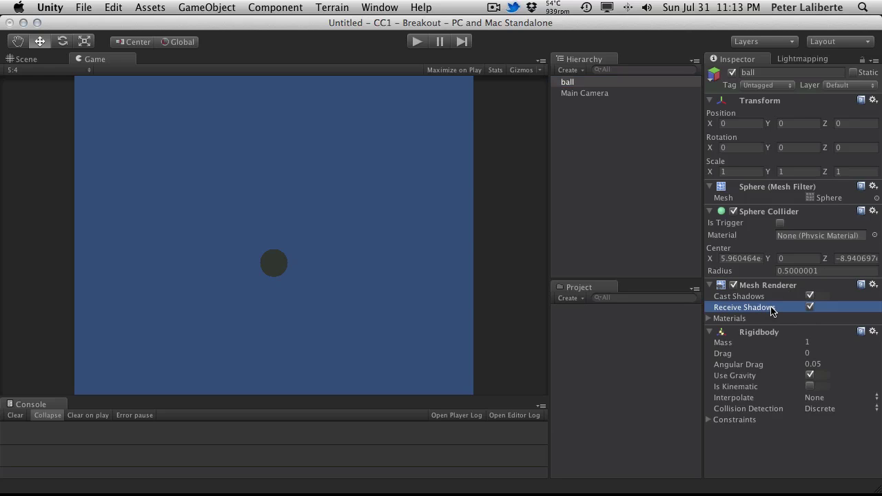
{"action": "left_click", "coordinate": [628, 213]}
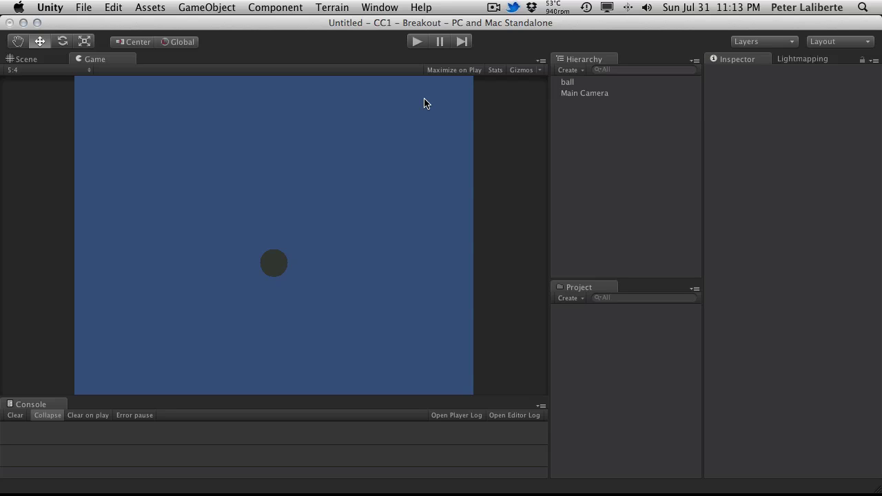
- Create a cube and reset its position to 0, 0, 0
{"action": "left_click", "coordinate": [238, 7]}
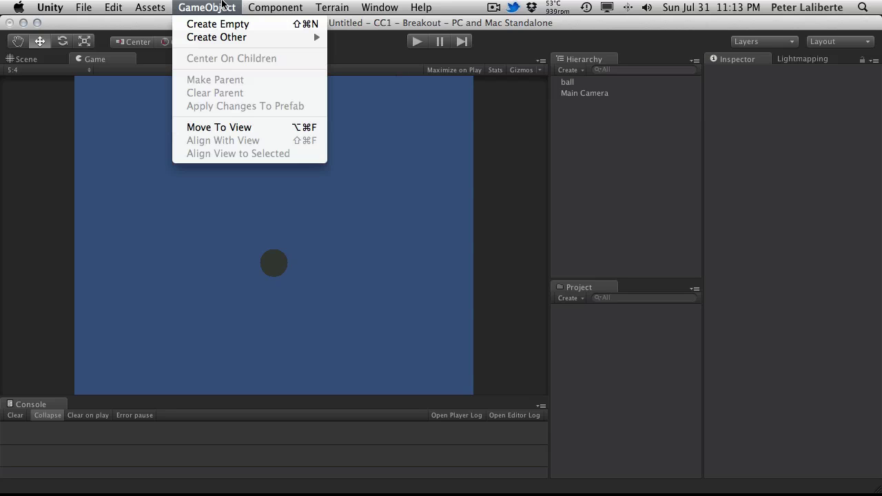
{"action": "mouse_move", "coordinate": [253, 6]}
{"action": "mouse_move", "coordinate": [240, 38]}
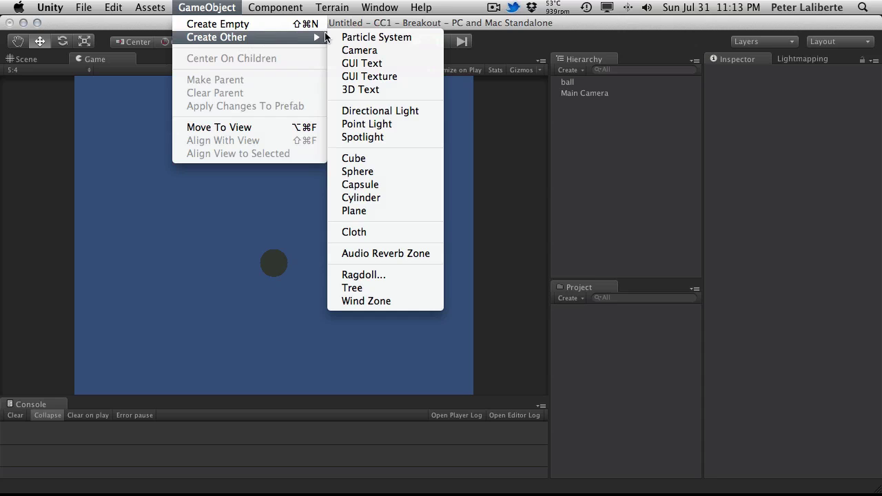
{"action": "left_click", "coordinate": [404, 160]}
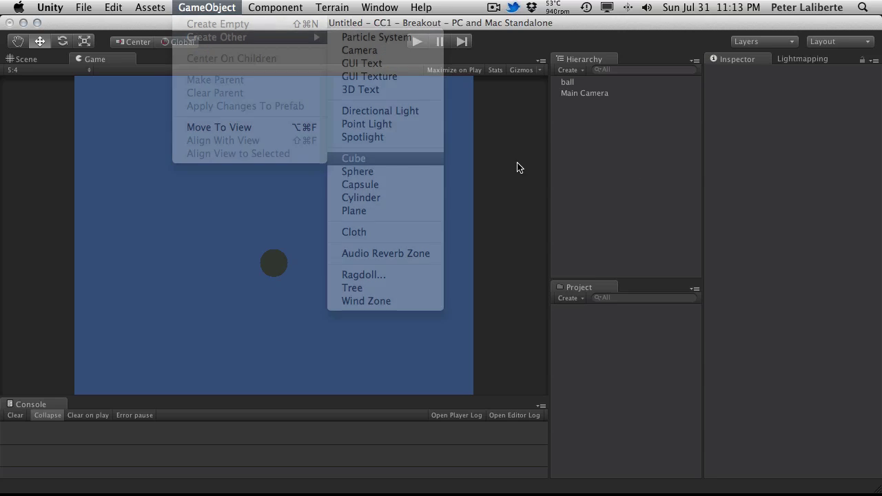
{"action": "left_click", "coordinate": [873, 100]}
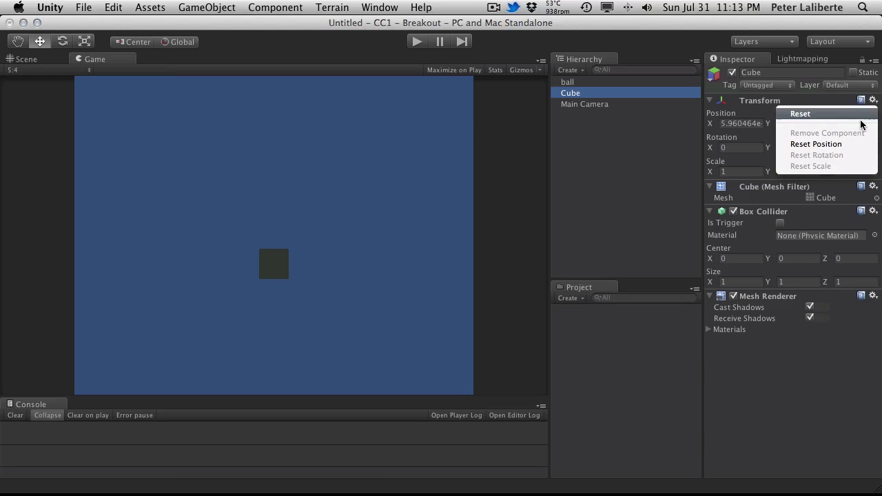
{"action": "left_click", "coordinate": [816, 144]}
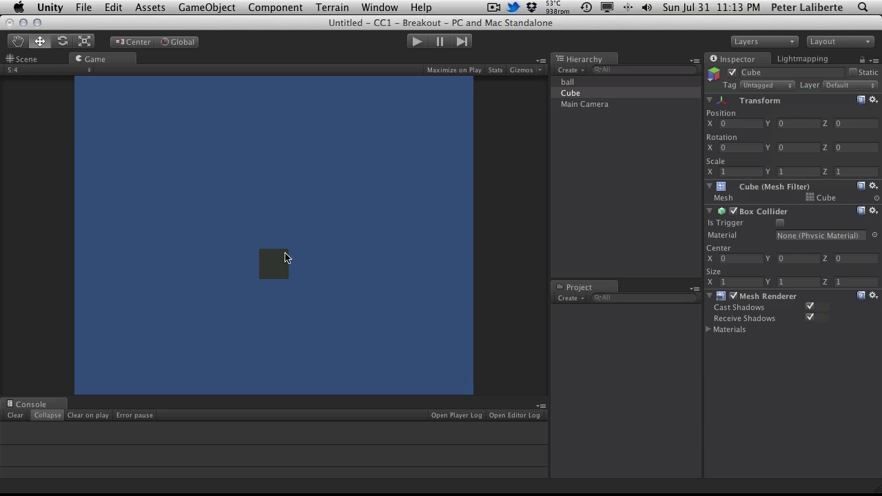
- Rename the Cube to 'Wall' in the Hierarchy
{"action": "left_click", "coordinate": [634, 138]}
{"action": "left_click", "coordinate": [610, 91]}
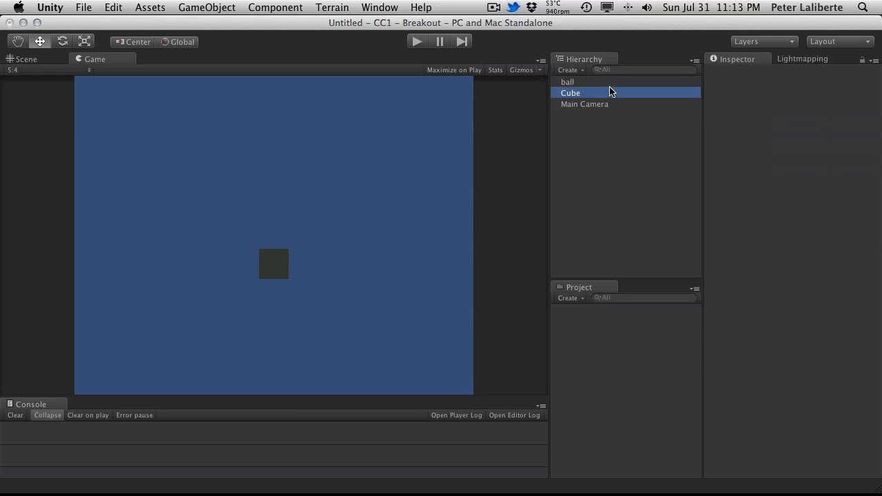
{"action": "key", "text": "Return"}
{"action": "type", "text": "Wall"}
{"action": "key", "text": "Return"}
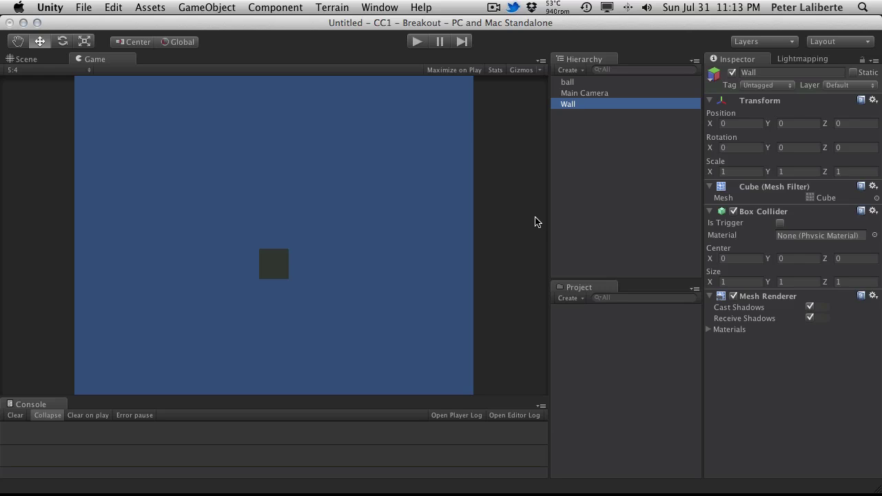
- Orbit and zoom the Scene view to frame the Wall cube
{"action": "left_click", "coordinate": [26, 59]}
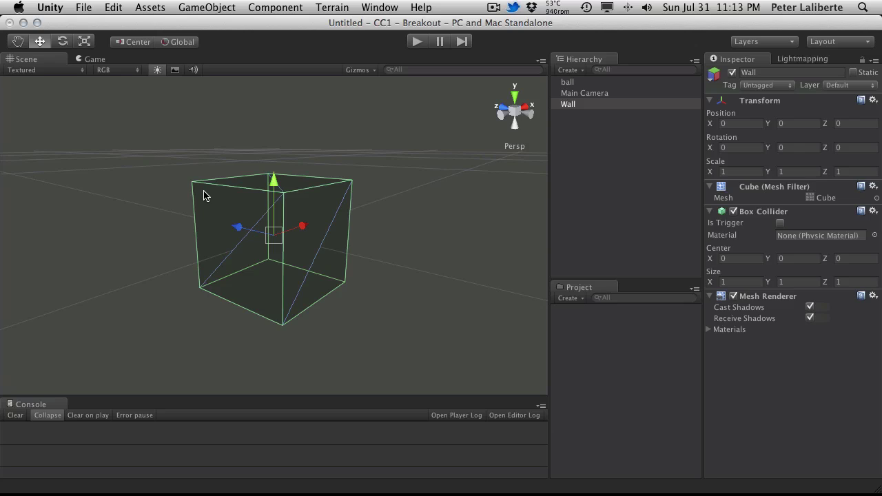
{"action": "mouse_move", "coordinate": [204, 191]}
{"action": "left_mouse_down"}
{"action": "mouse_move", "coordinate": [228, 274]}
{"action": "mouse_move", "coordinate": [199, 191]}
{"action": "left_mouse_up"}
{"action": "scroll", "coordinate": [167, 190], "scroll_direction": "down", "scroll_amount": 5}
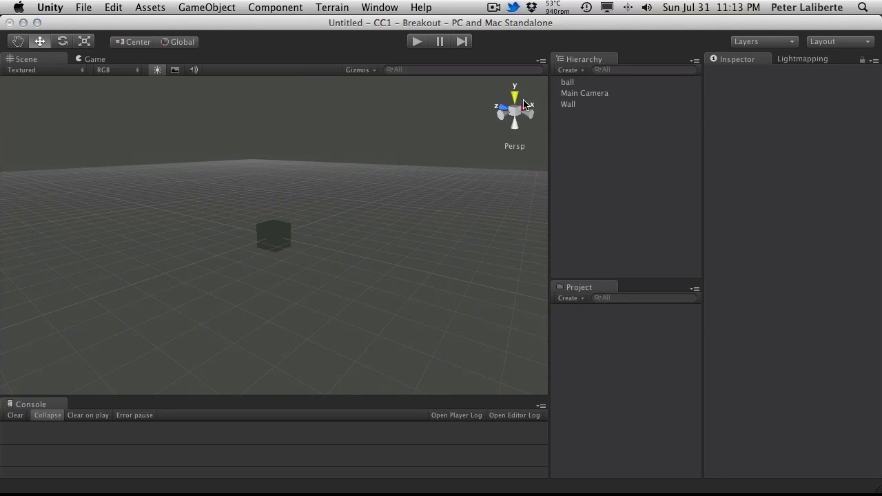
{"action": "left_click_drag", "start_coordinate": [382, 173], "coordinate": [187, 392], "text": "alt"}
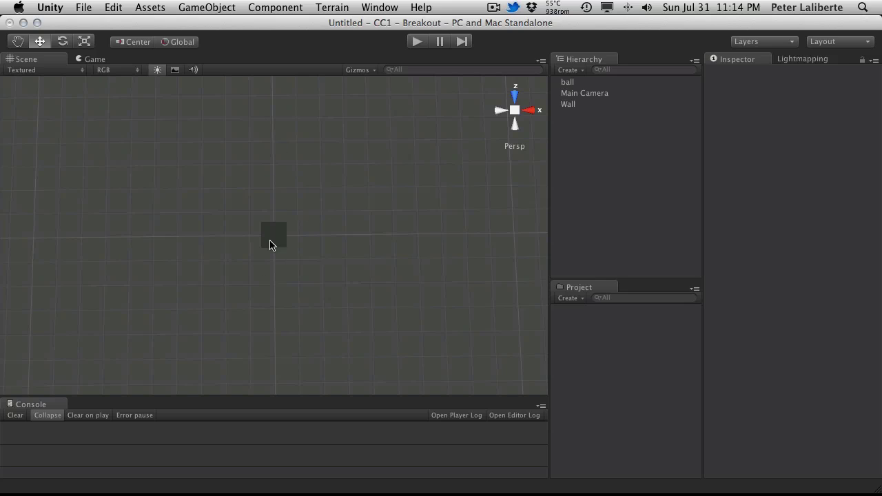
{"action": "left_click_drag", "start_coordinate": [327, 262], "coordinate": [315, 3], "text": "alt"}
{"action": "left_click_drag", "start_coordinate": [315, 3], "coordinate": [351, 38], "text": "alt"}
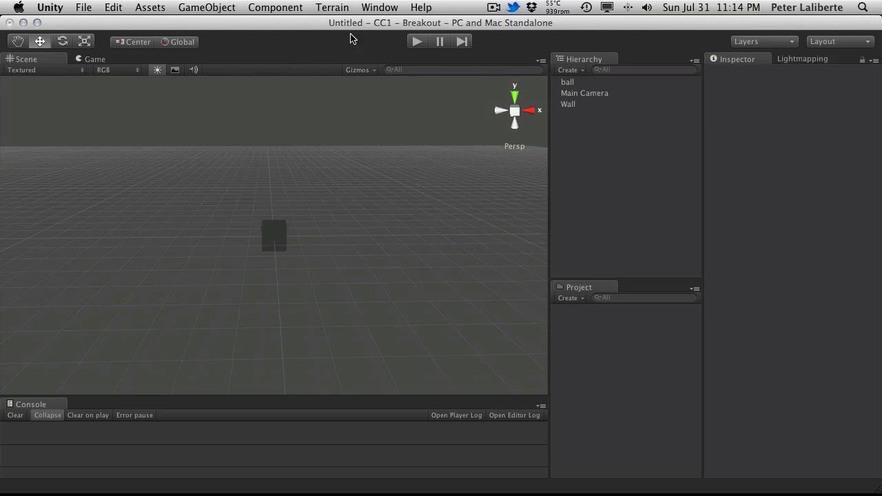
{"action": "left_click_drag", "start_coordinate": [384, 181], "coordinate": [394, 206], "text": "alt"}
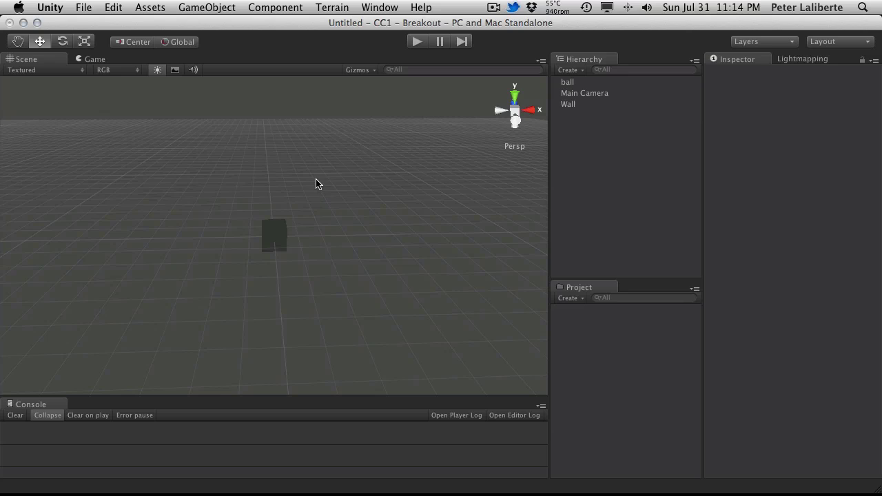
{"action": "scroll", "coordinate": [317, 184], "scroll_direction": "up", "scroll_amount": 5}
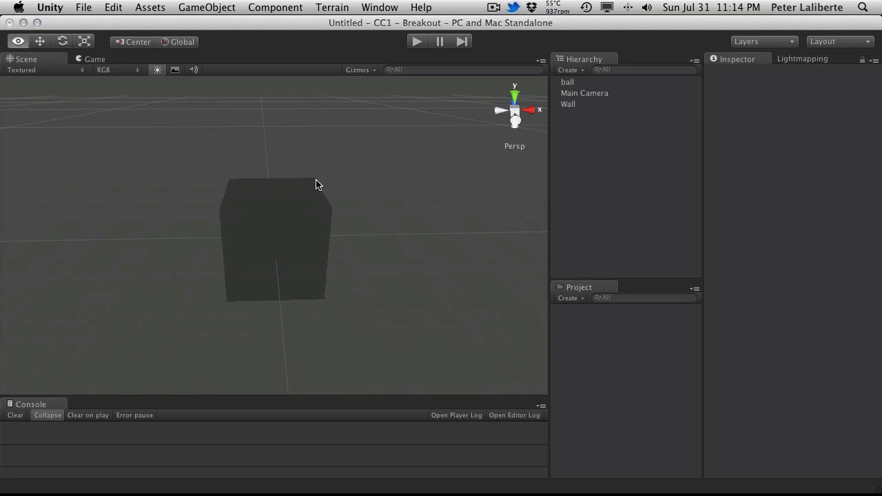
{"action": "left_click_drag", "start_coordinate": [317, 184], "coordinate": [307, 95], "text": "alt"}
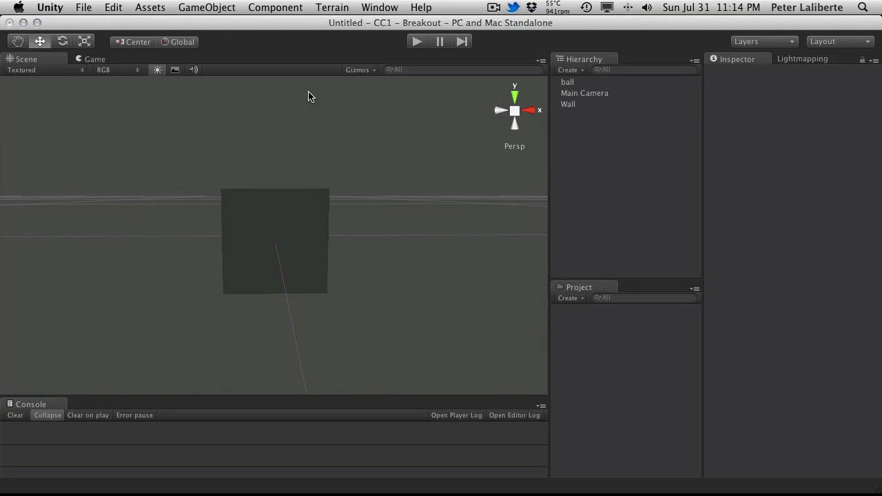
{"action": "scroll", "coordinate": [308, 96], "scroll_direction": "up", "scroll_amount": 3}
{"action": "scroll", "coordinate": [309, 96], "scroll_direction": "up", "scroll_amount": 2}
{"action": "scroll", "coordinate": [308, 96], "scroll_direction": "down", "scroll_amount": 4}
- Toggle off scene lighting so the Wall cube shows white
{"action": "left_click", "coordinate": [158, 70]}
{"action": "scroll", "coordinate": [322, 193], "scroll_direction": "up", "scroll_amount": 2}
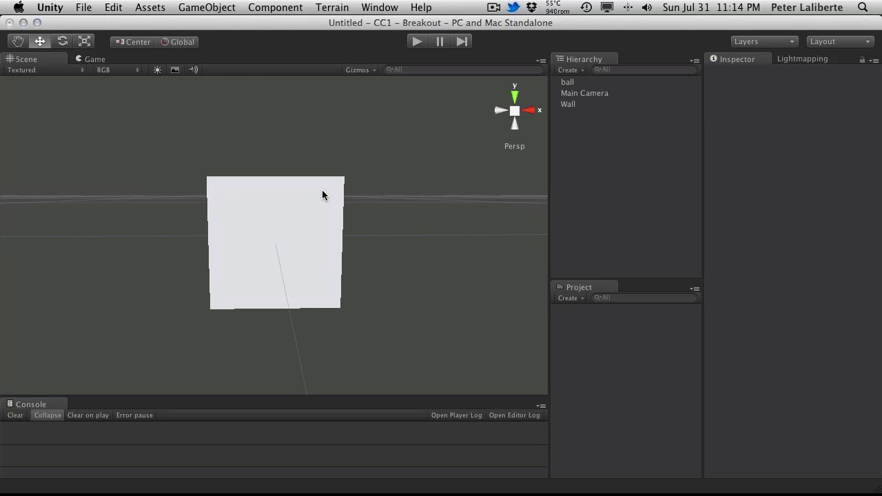
{"action": "scroll", "coordinate": [322, 193], "scroll_direction": "down", "scroll_amount": 6}
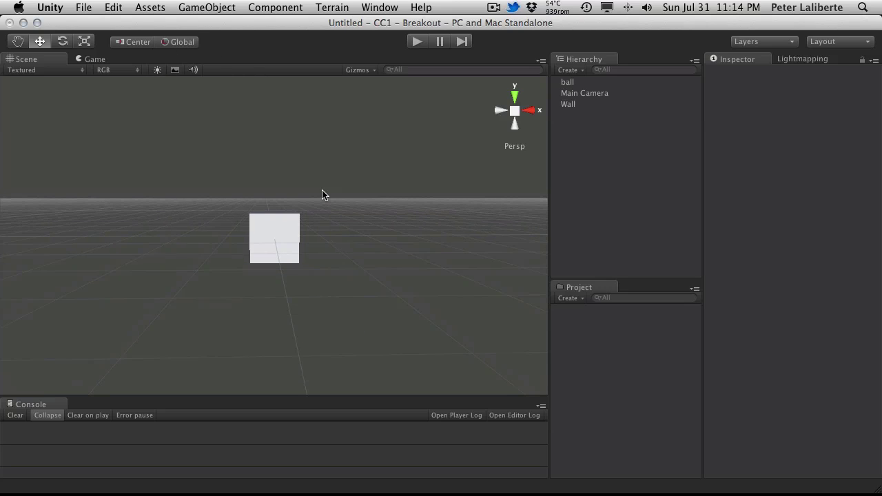
{"action": "left_click_drag", "start_coordinate": [274, 162], "coordinate": [262, 138], "text": "alt"}
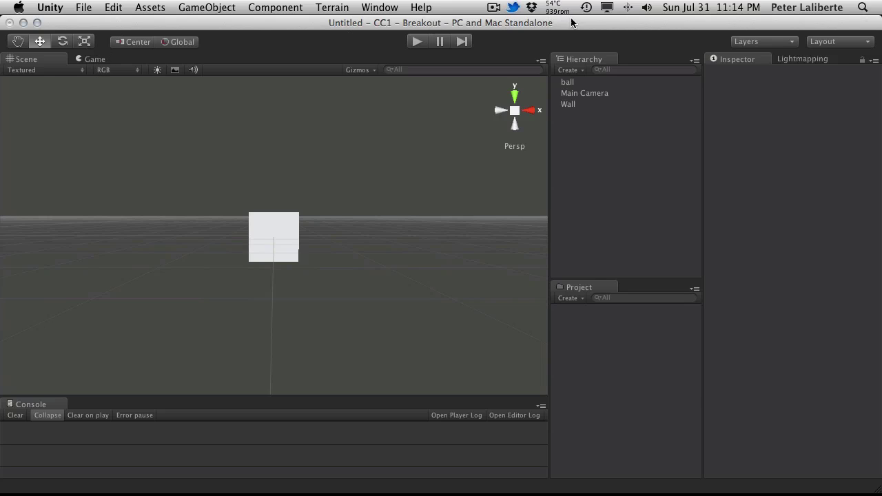
- Set Wall's Transform Scale Y to 30, checking the result in the Game view
{"action": "left_click", "coordinate": [581, 104]}
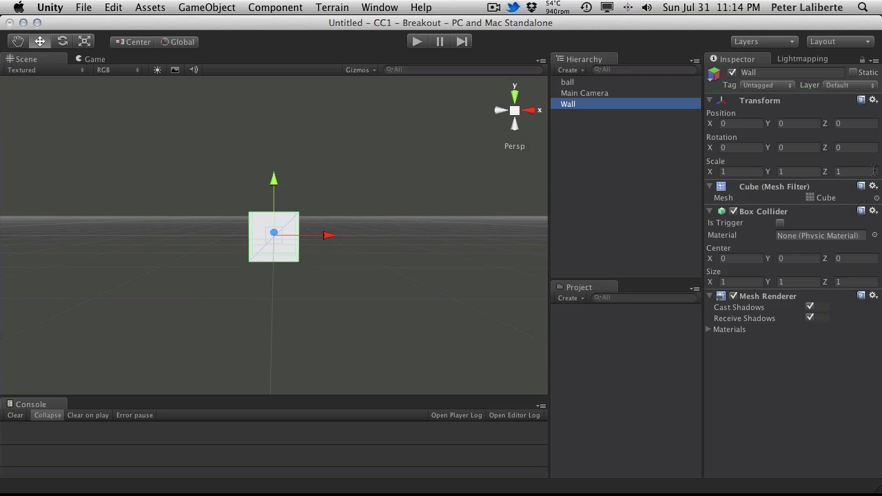
{"action": "left_click", "coordinate": [847, 173]}
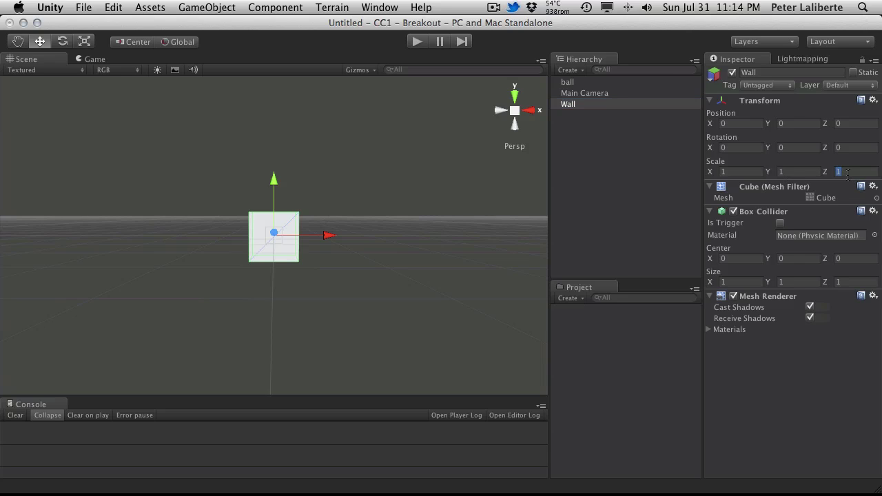
{"action": "key", "text": "alt"}
{"action": "left_click_drag", "start_coordinate": [209, 187], "coordinate": [227, 193], "text": "alt"}
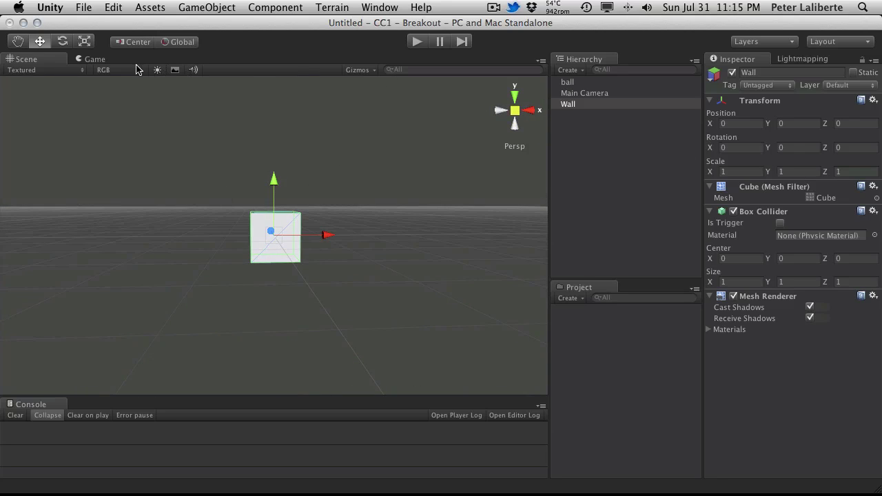
{"action": "left_click", "coordinate": [106, 60]}
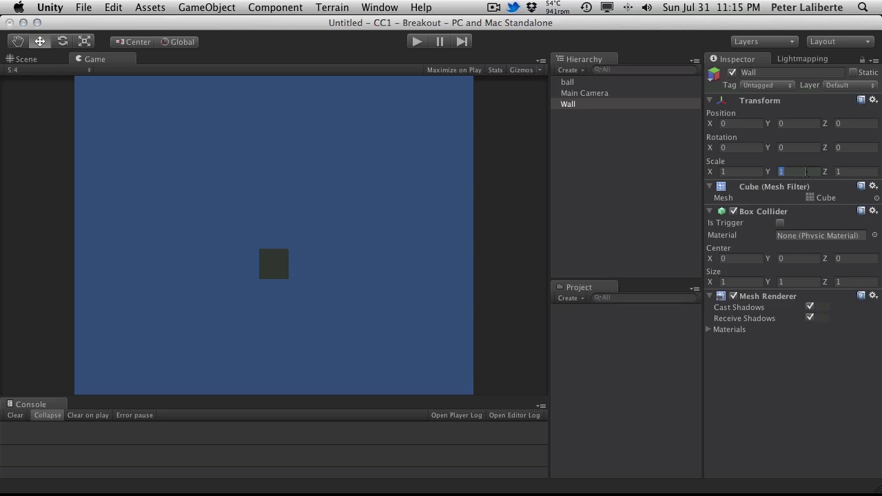
{"action": "type", "text": "10"}
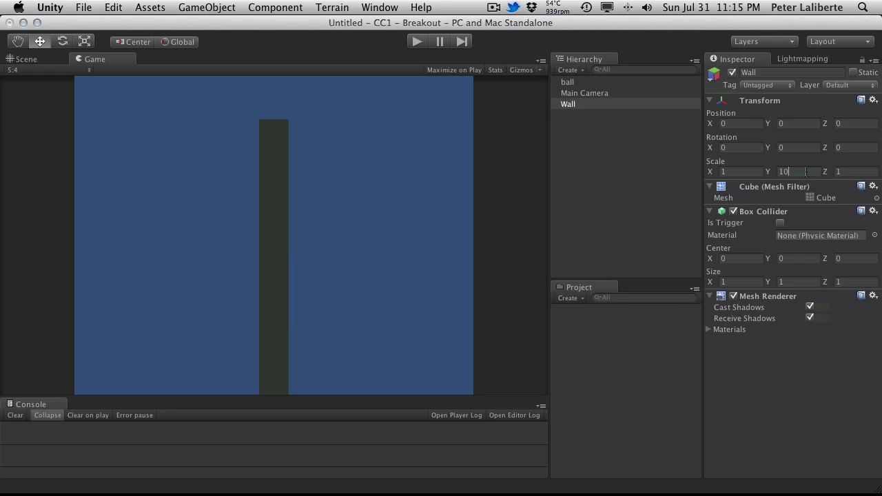
{"action": "key", "text": "BackSpace"}
{"action": "key", "text": "BackSpace"}
{"action": "type", "text": "30"}
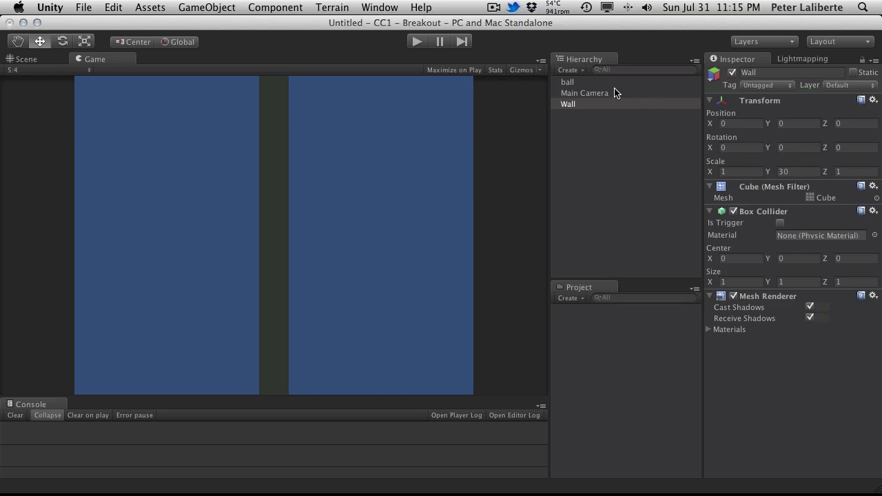
- Duplicate Wall and rename the two copies 'Wall Left' and 'Wall Right'
{"action": "left_click", "coordinate": [595, 107]}
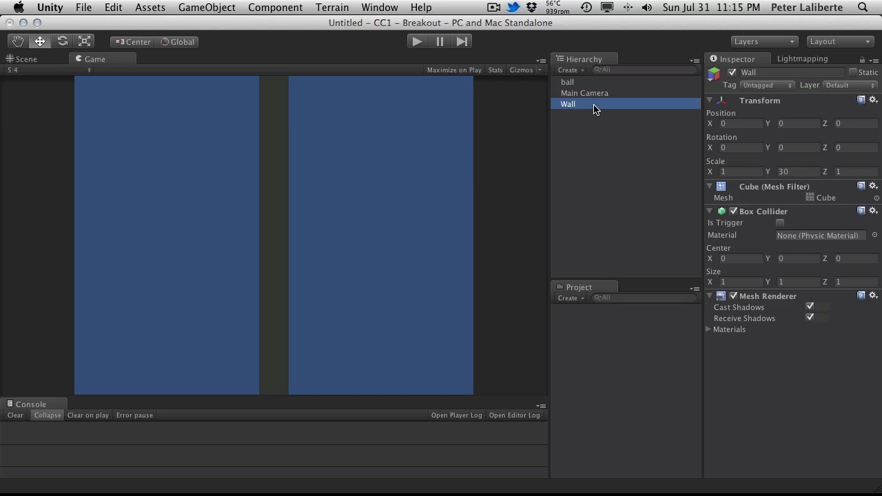
{"action": "key", "text": "super+d"}
{"action": "key", "text": "Return"}
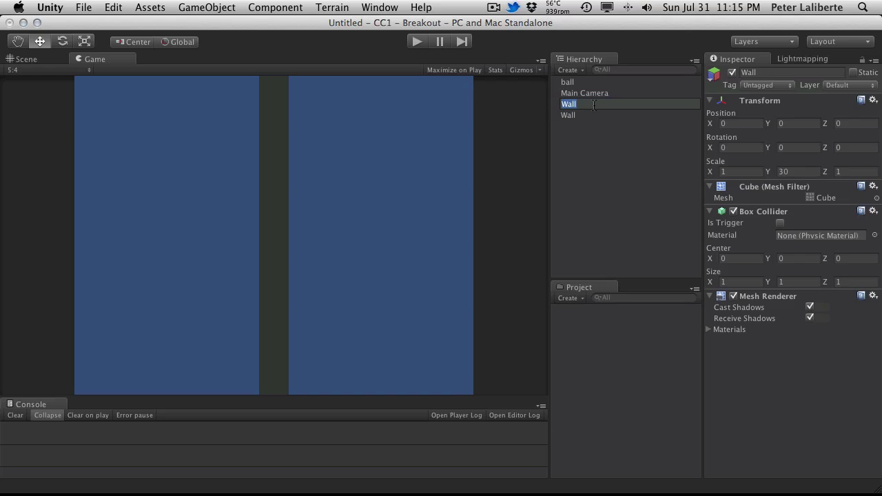
{"action": "left_click", "coordinate": [594, 105]}
{"action": "type", "text": "Left"}
{"action": "key", "text": "Return"}
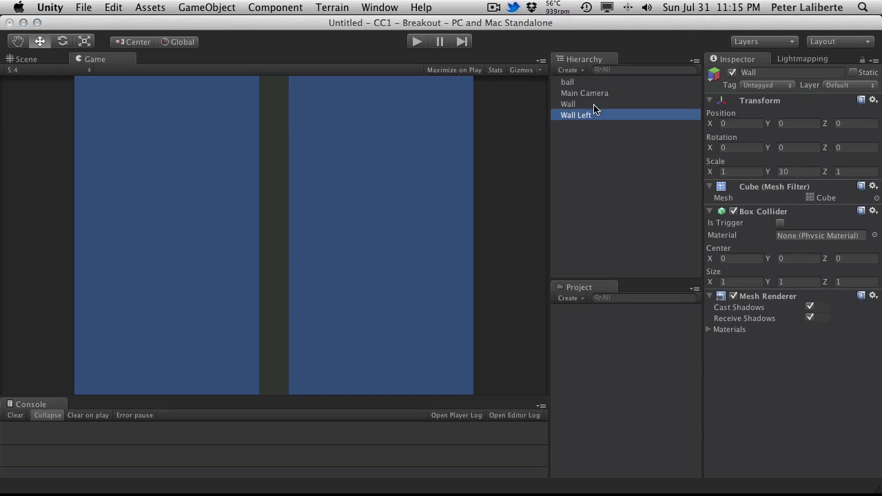
{"action": "left_click", "coordinate": [594, 105]}
{"action": "key", "text": "Return"}
{"action": "left_click", "coordinate": [594, 104]}
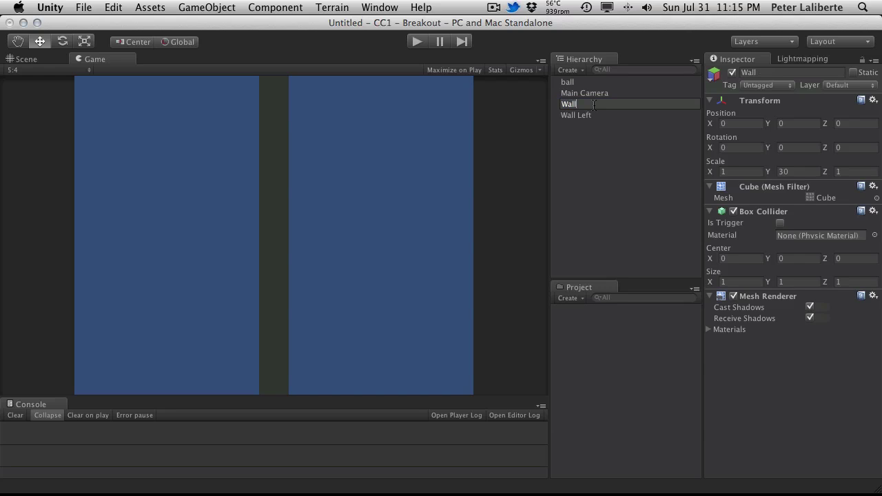
{"action": "type", "text": "Right"}
{"action": "key", "text": "Return"}
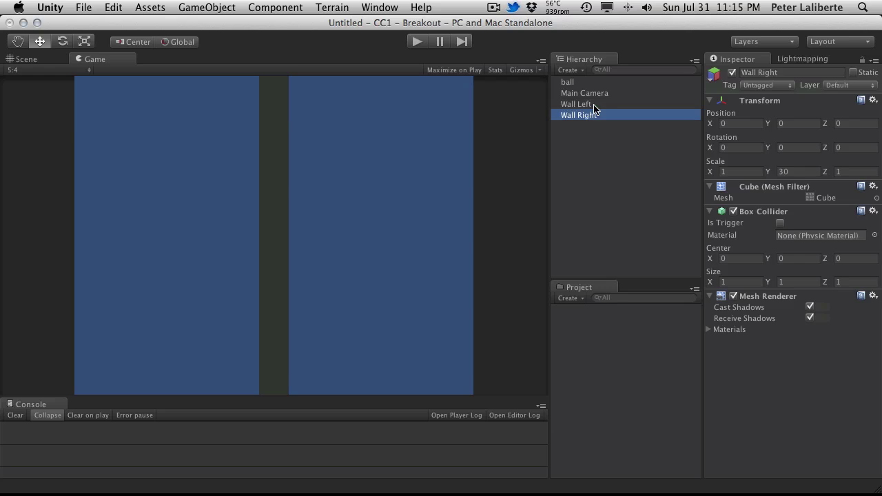
- Delete Wall Right and set Wall Left's Position X to -8
{"action": "left_click", "coordinate": [594, 105]}
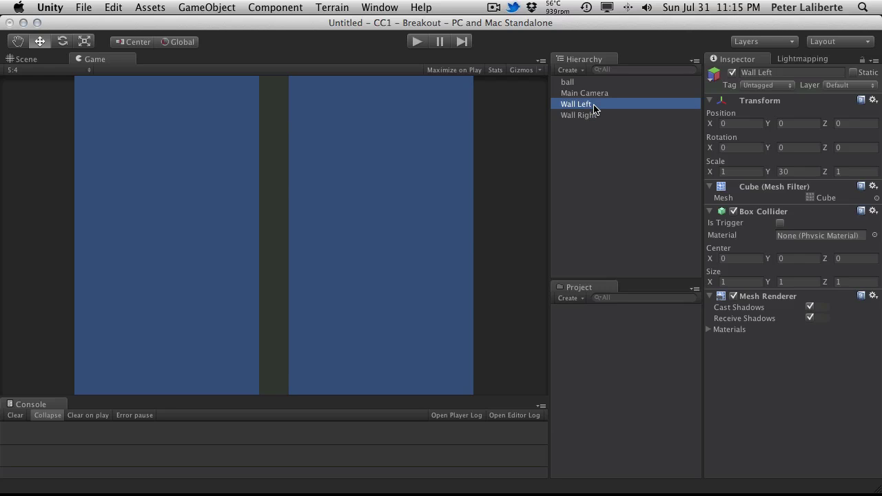
{"action": "left_click", "coordinate": [595, 116]}
{"action": "key", "text": "super+BackSpace"}
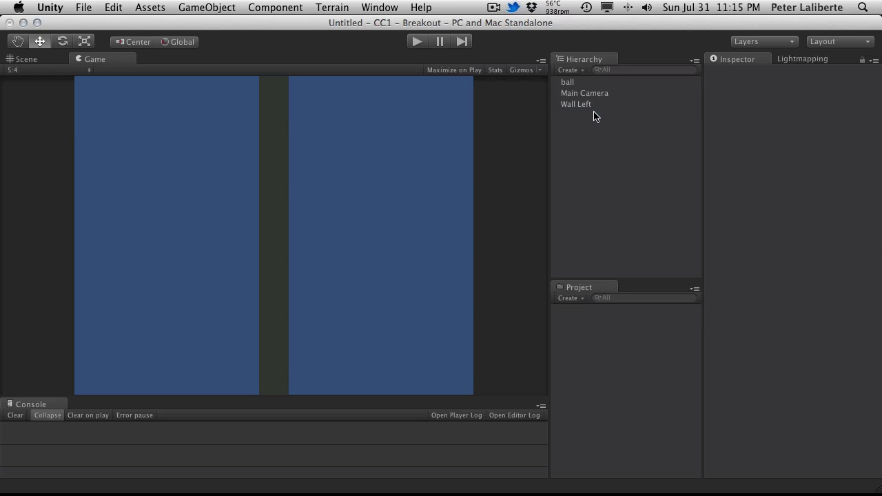
{"action": "left_click", "coordinate": [606, 105]}
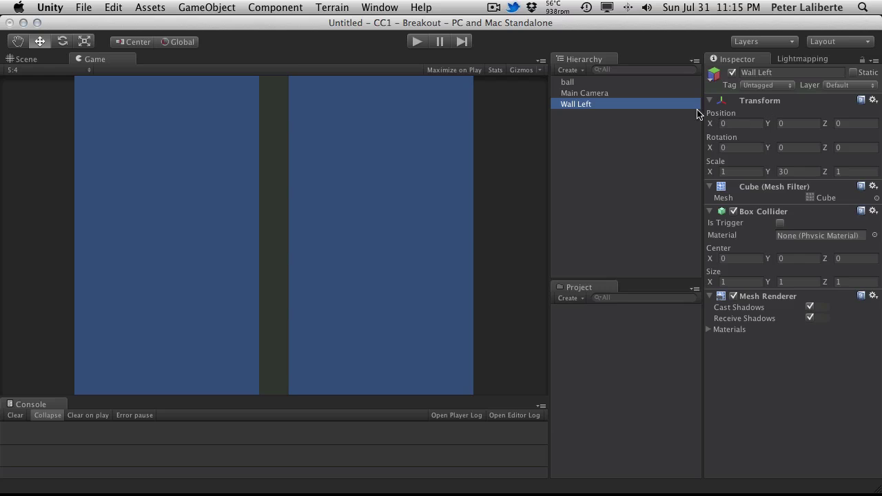
{"action": "left_click_drag", "start_coordinate": [711, 126], "coordinate": [483, 148]}
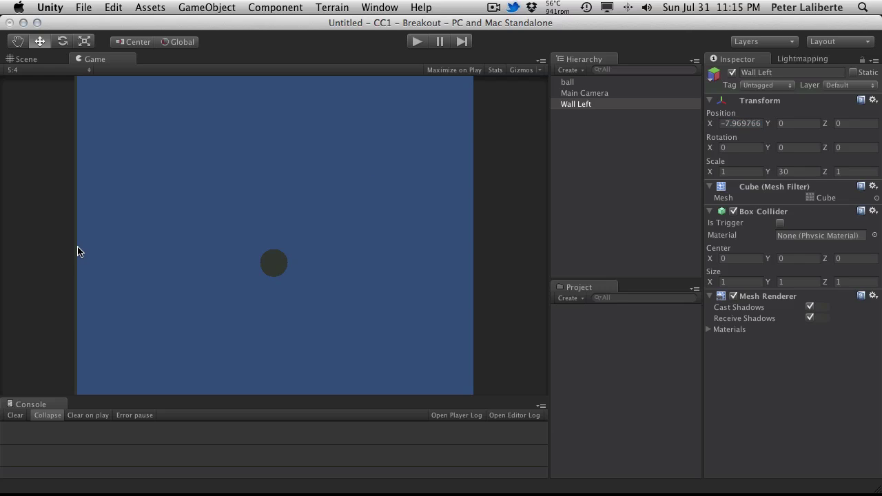
{"action": "left_click", "coordinate": [748, 125]}
{"action": "type", "text": "-8"}
{"action": "left_click", "coordinate": [615, 107]}
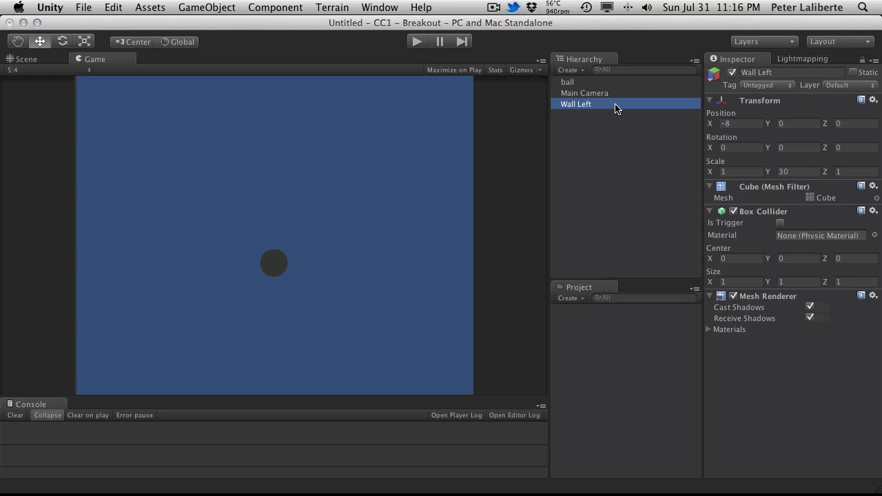
- Duplicate Wall Left, move the copy to Position X 8, and rename it 'Wall Right'
{"action": "key", "text": "super+d"}
{"action": "left_click", "coordinate": [659, 117]}
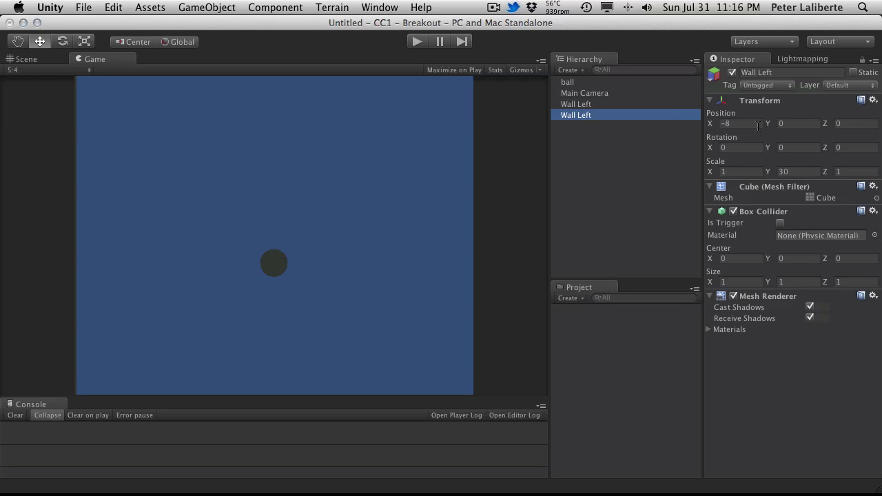
{"action": "left_click", "coordinate": [756, 126]}
{"action": "type", "text": "8"}
{"action": "key", "text": "Return"}
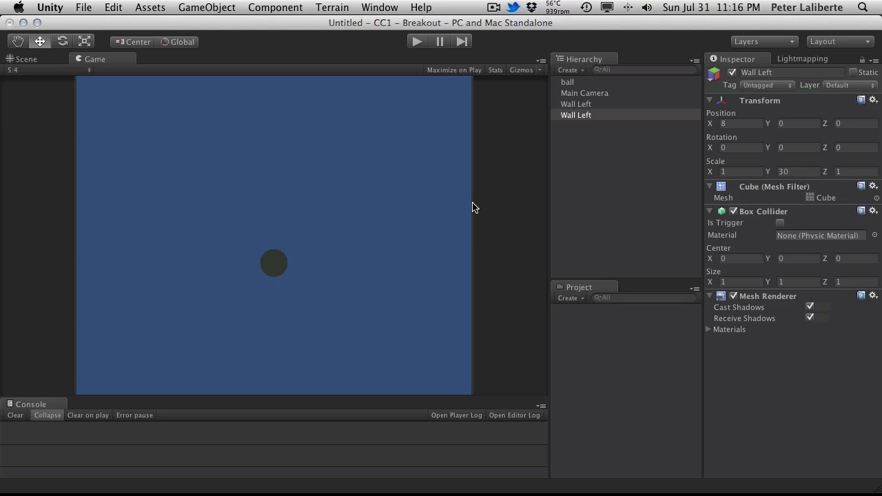
{"action": "left_click", "coordinate": [609, 116]}
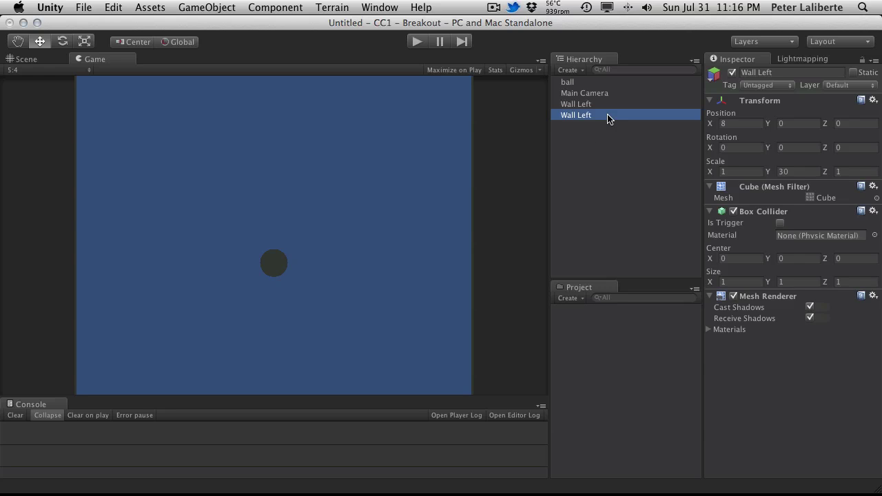
{"action": "key", "text": "Return"}
{"action": "key", "text": "Right"}
{"action": "key", "text": "BackSpace"}
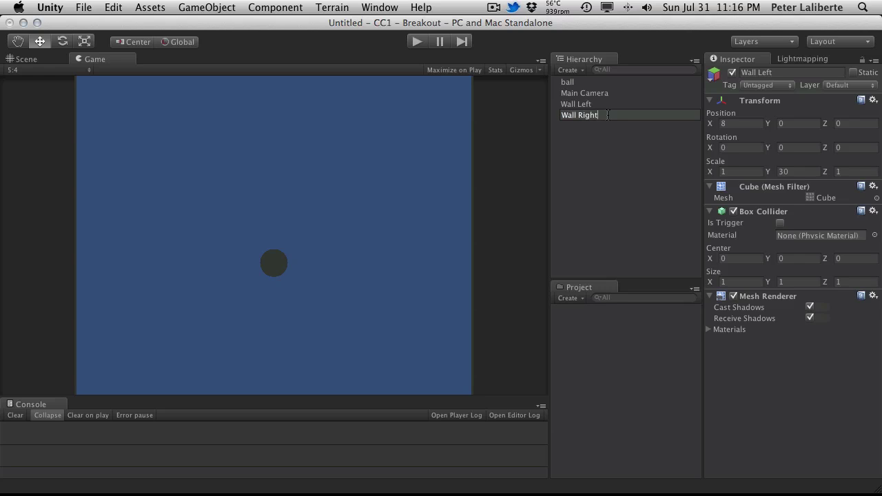
{"action": "type", "text": "Right"}
{"action": "key", "text": "Return"}
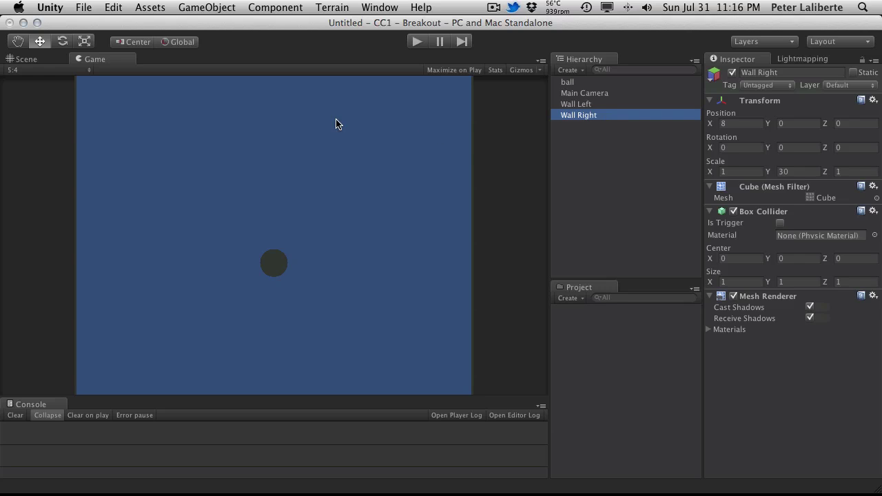
- Duplicate Wall Right and name the copy 'Wall Top'
{"action": "left_click", "coordinate": [587, 140]}
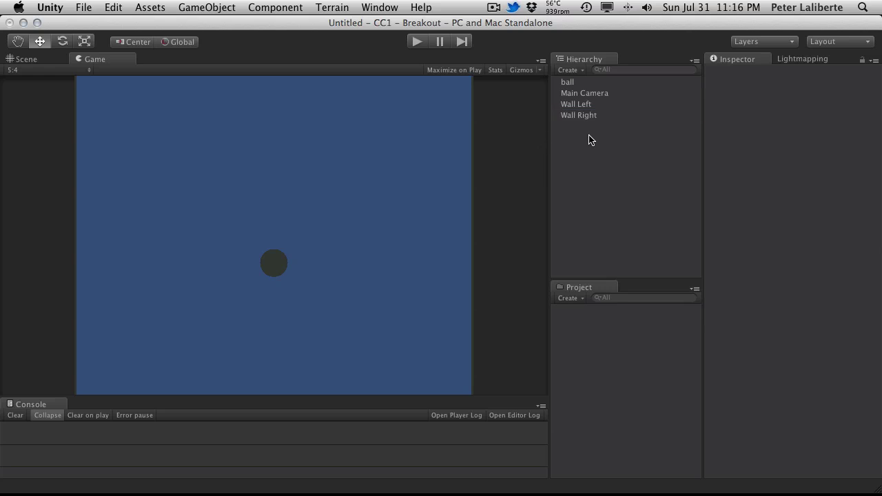
{"action": "left_click", "coordinate": [596, 118]}
{"action": "key", "text": "super+d"}
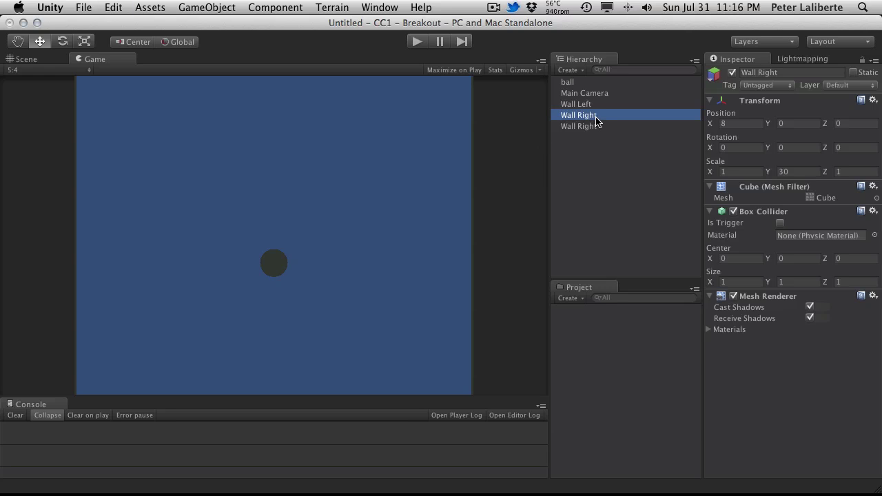
{"action": "left_click", "coordinate": [595, 126]}
{"action": "left_click", "coordinate": [596, 125]}
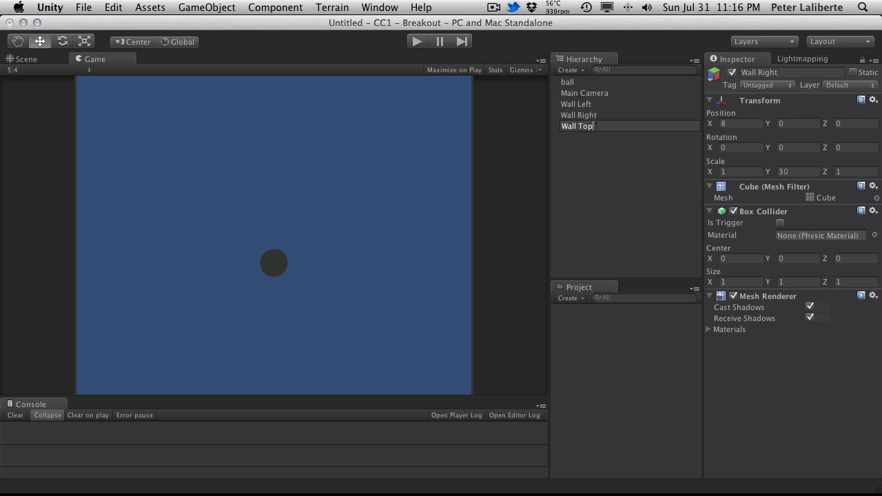
{"action": "key", "text": "Return"}
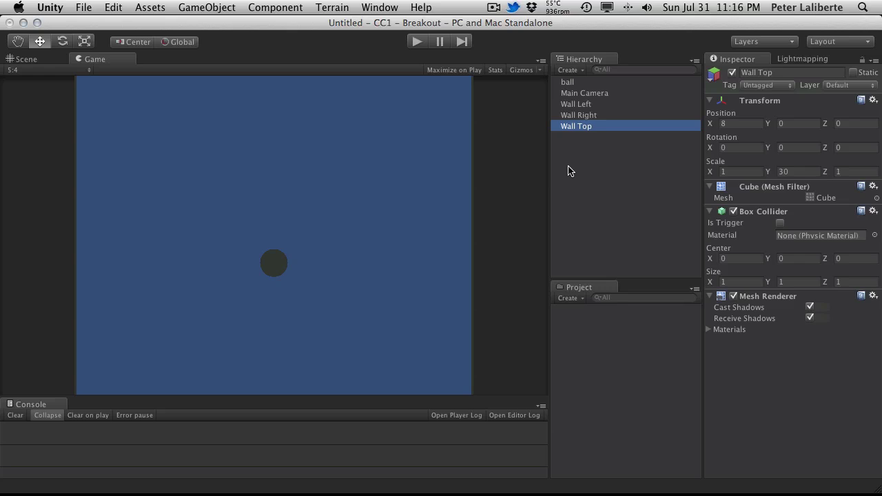
- Set Wall Top's Position X to 0 and Rotation Z to 90
{"action": "left_click", "coordinate": [753, 123]}
{"action": "type", "text": "0"}
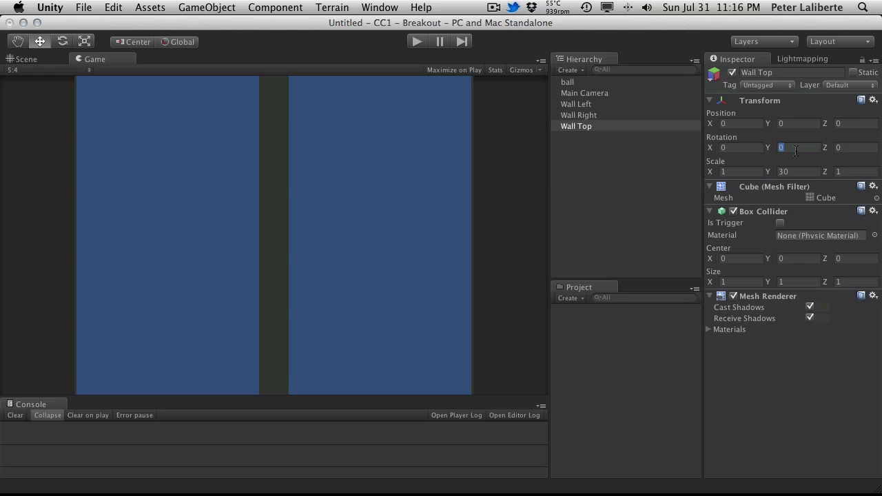
{"action": "key", "text": "Tab"}
{"action": "left_click", "coordinate": [23, 60]}
{"action": "scroll", "coordinate": [327, 252], "scroll_direction": "up", "scroll_amount": 2}
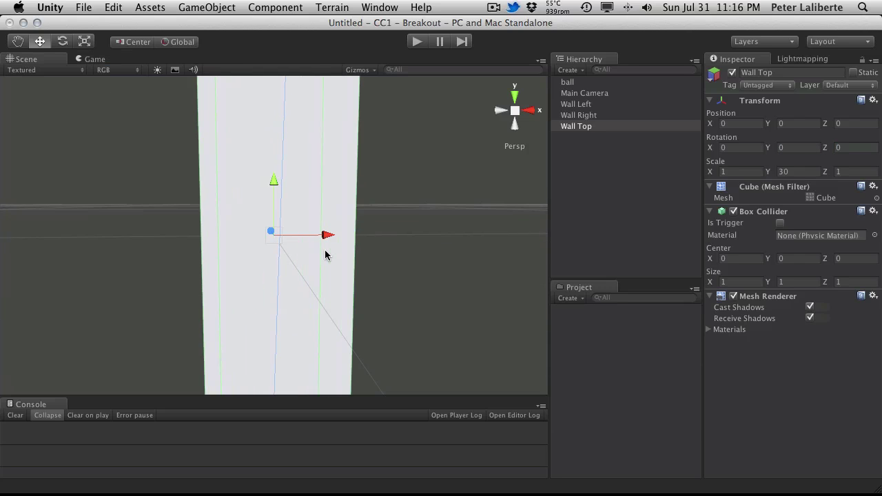
{"action": "scroll", "coordinate": [326, 256], "scroll_direction": "down", "scroll_amount": 3}
{"action": "scroll", "coordinate": [326, 253], "scroll_direction": "down", "scroll_amount": 2}
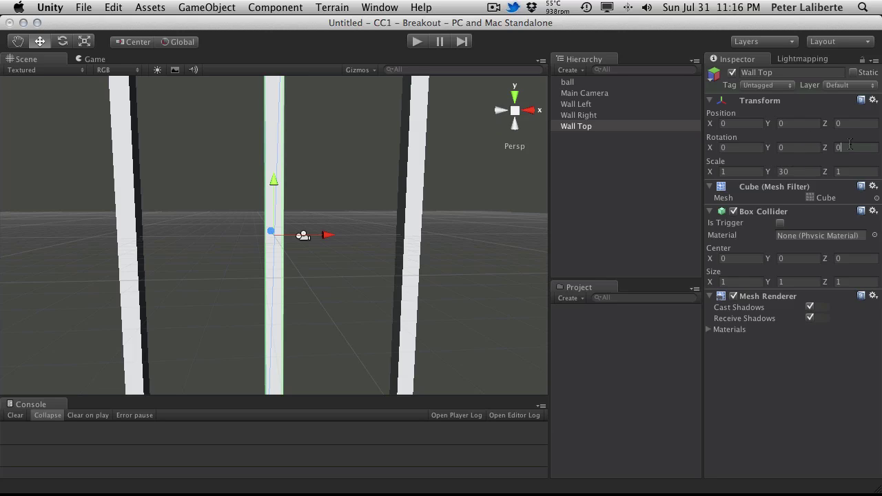
{"action": "type", "text": "90"}
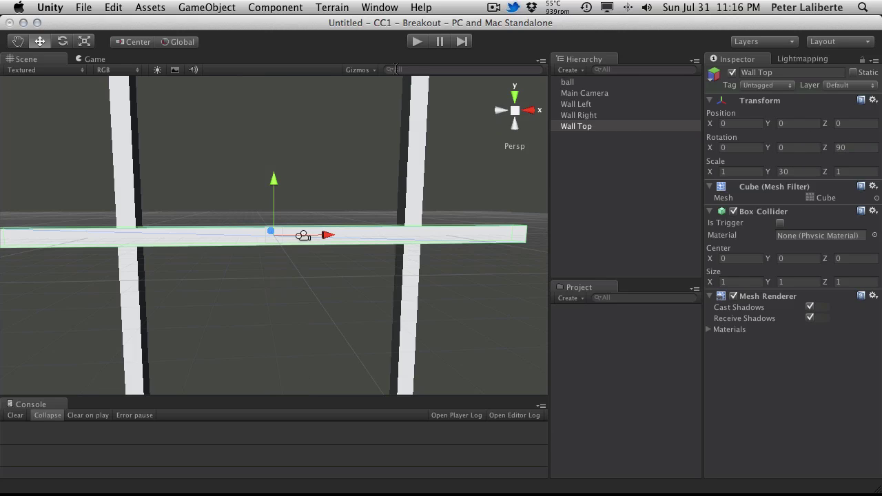
{"action": "left_click", "coordinate": [96, 60]}
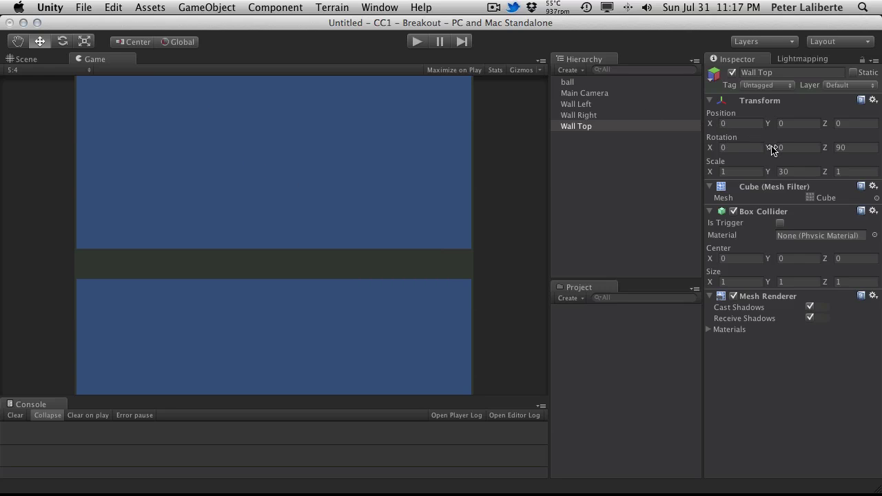
- Undo an accidental Y rotation and set Wall Top's Position Y to 7.5
{"action": "left_click_drag", "start_coordinate": [773, 151], "coordinate": [781, 150]}
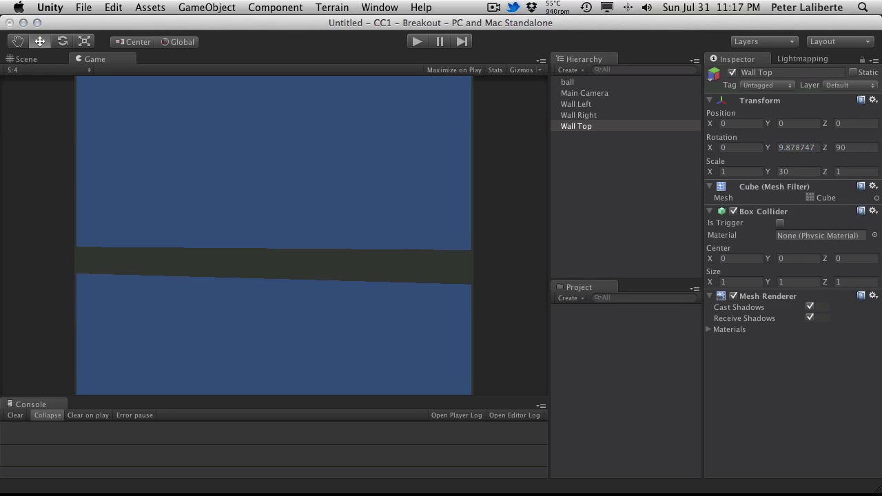
{"action": "key", "text": "super+z"}
{"action": "key", "text": "super+z"}
{"action": "key", "text": "super+z"}
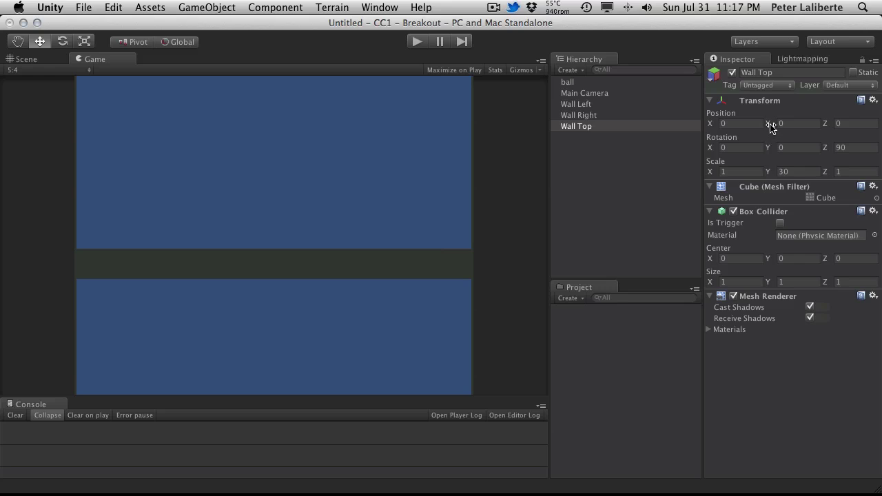
{"action": "left_click_drag", "start_coordinate": [768, 123], "coordinate": [881, 103]}
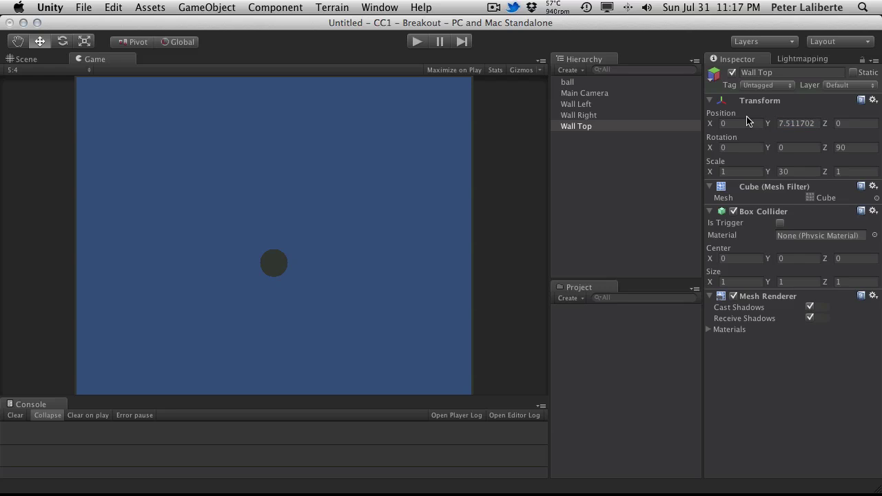
{"action": "left_click_drag", "start_coordinate": [791, 124], "coordinate": [816, 123]}
{"action": "key", "text": "BackSpace"}
- Create a Directional Light from the GameObject menu
{"action": "left_click", "coordinate": [192, 7]}
{"action": "mouse_move", "coordinate": [216, 37]}
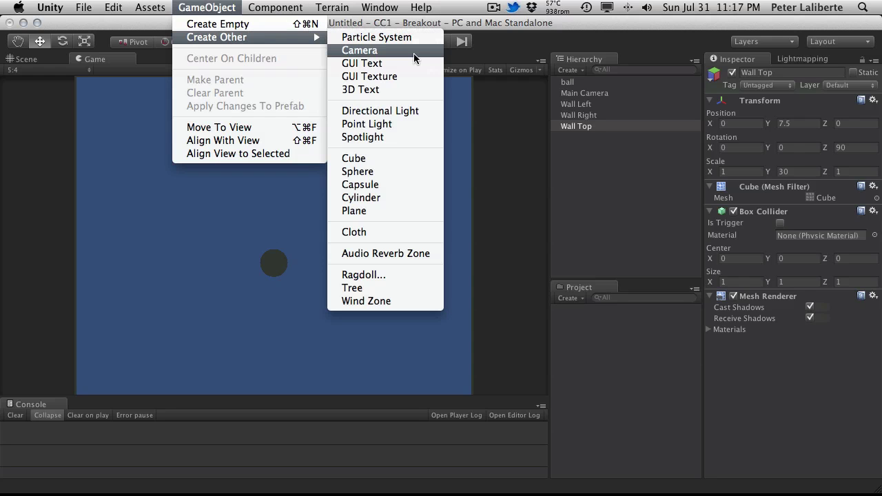
{"action": "left_click", "coordinate": [403, 111]}
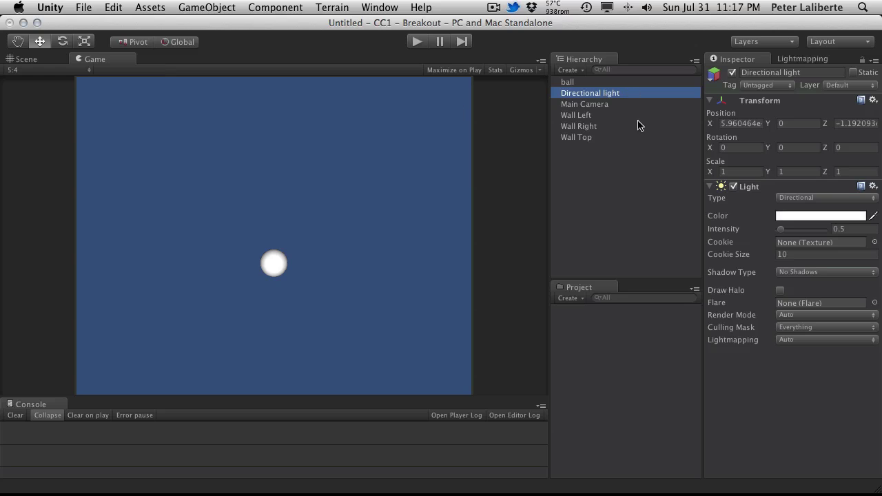
- Set the light's Position X to -100 and Z to -100
{"action": "left_click", "coordinate": [743, 124]}
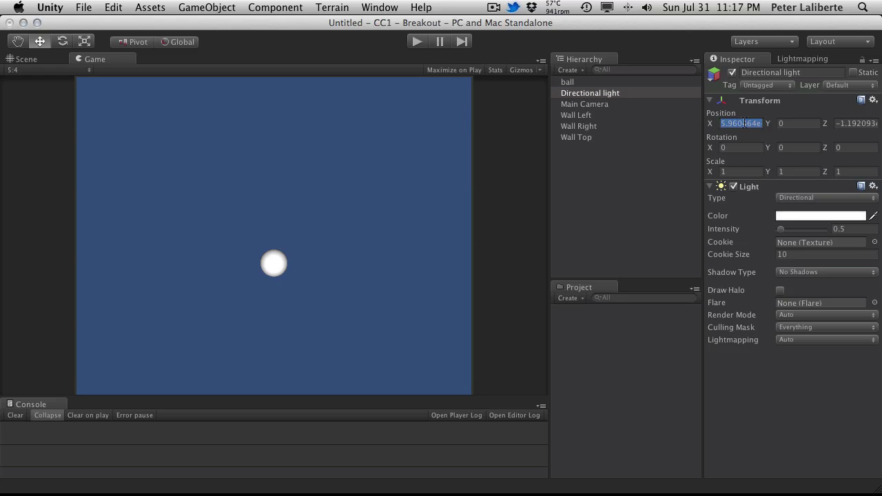
{"action": "left_click", "coordinate": [38, 59]}
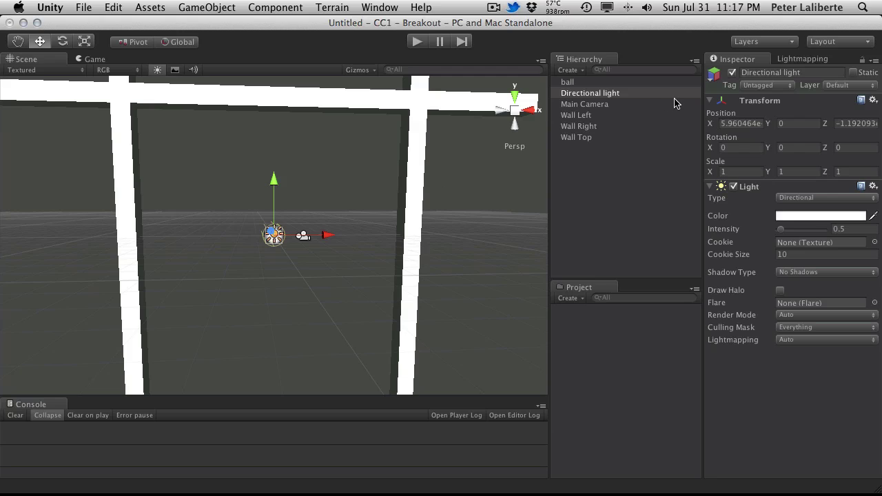
{"action": "left_click", "coordinate": [742, 119]}
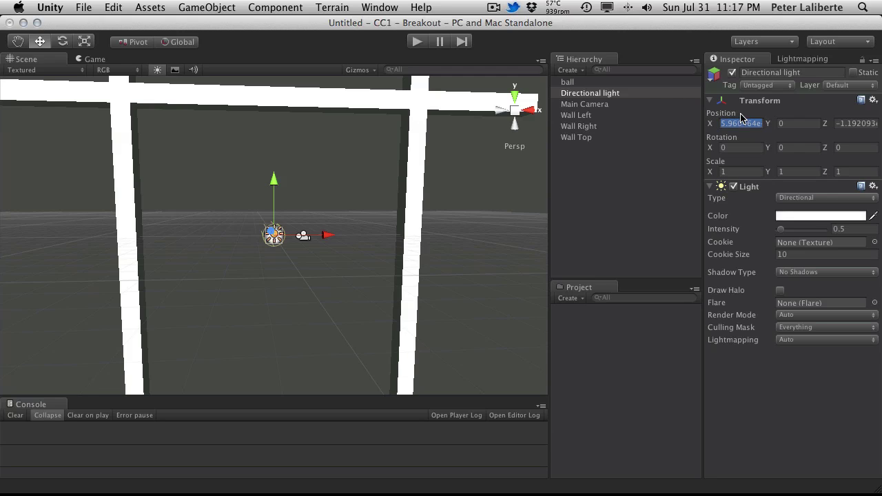
{"action": "type", "text": "-100"}
{"action": "key", "text": "Tab"}
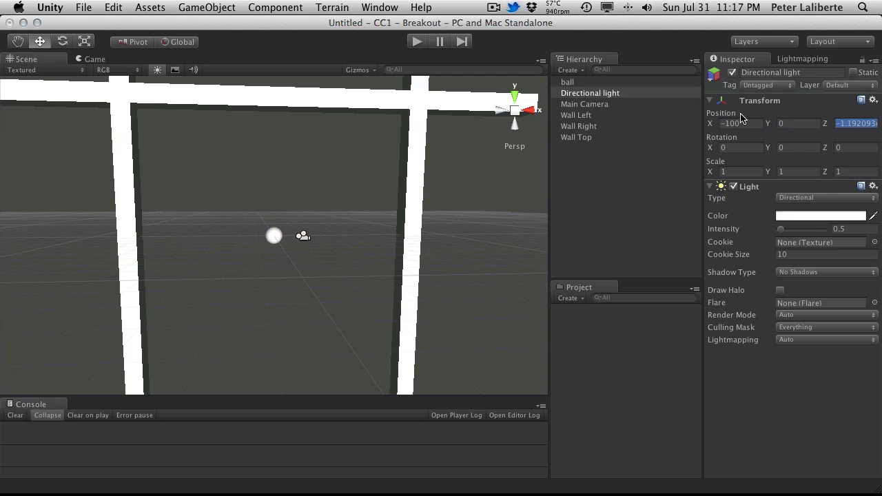
{"action": "type", "text": "-100"}
- Rotate the directional light to 30 on X and Y, then select Wall Left's Scale Z field
{"action": "left_click", "coordinate": [91, 59]}
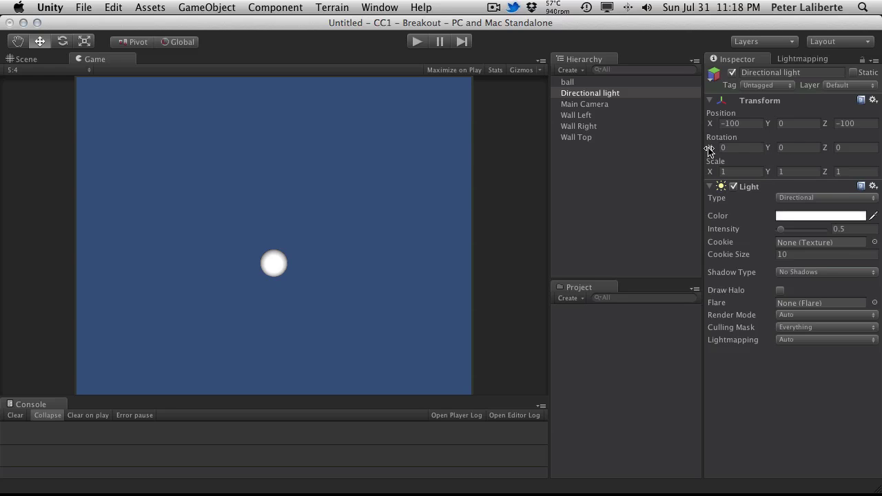
{"action": "left_click_drag", "start_coordinate": [710, 151], "coordinate": [830, 146]}
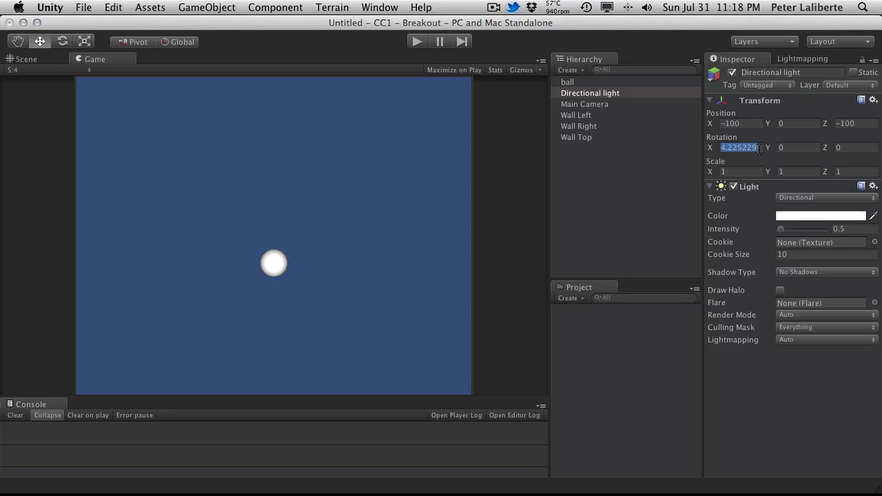
{"action": "type", "text": "45"}
{"action": "key", "text": "Tab"}
{"action": "type", "text": "45"}
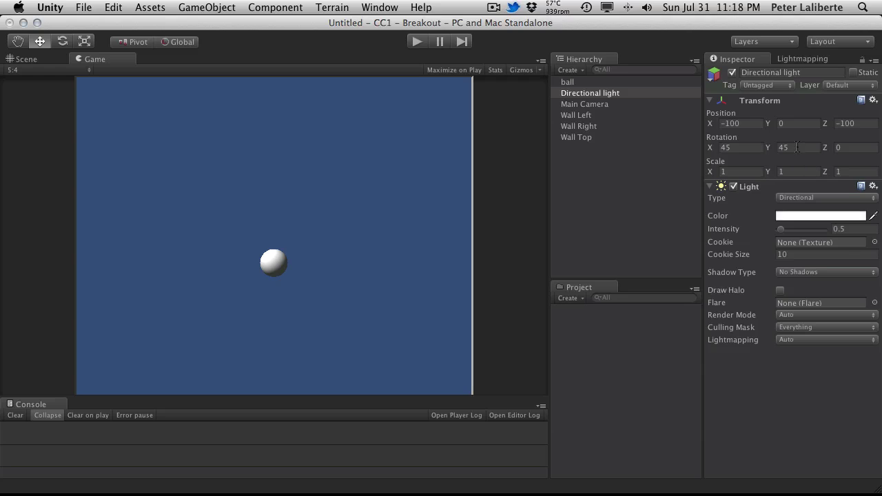
{"action": "type", "text": "30"}
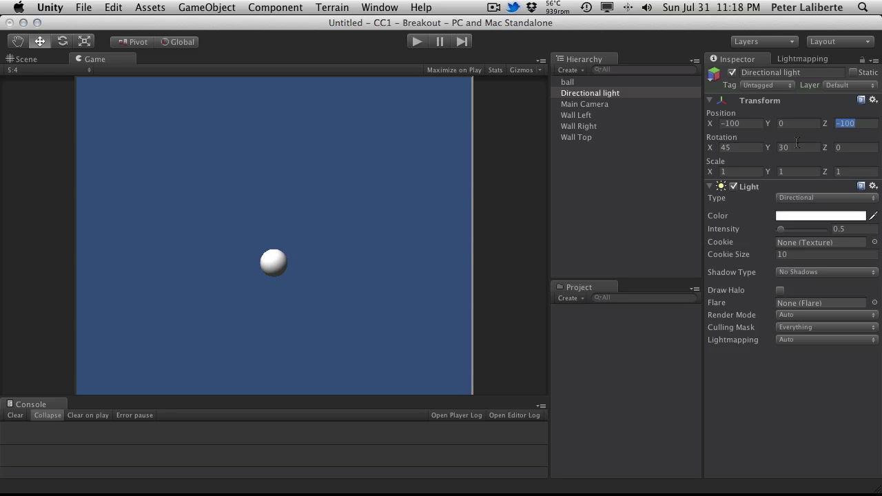
{"action": "type", "text": "30"}
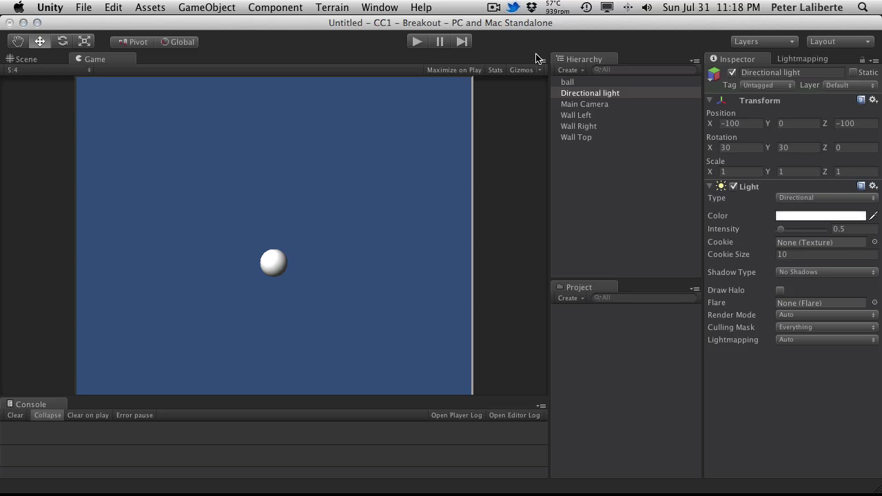
{"action": "left_click", "coordinate": [590, 116]}
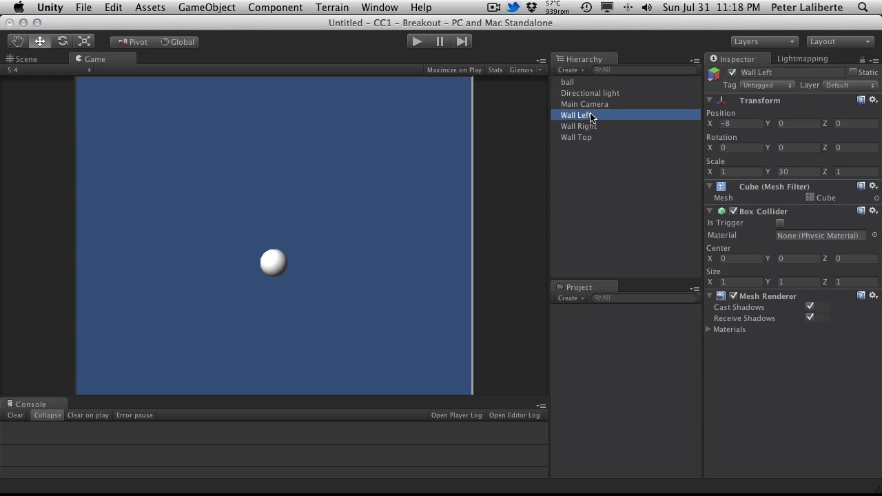
{"action": "left_click", "coordinate": [855, 173]}
- Set Wall Left's Z scale to 0.2, then select and clear Wall Right's Scale Z field
{"action": "type", "text": "0.2"}
{"action": "key", "text": "Tab"}
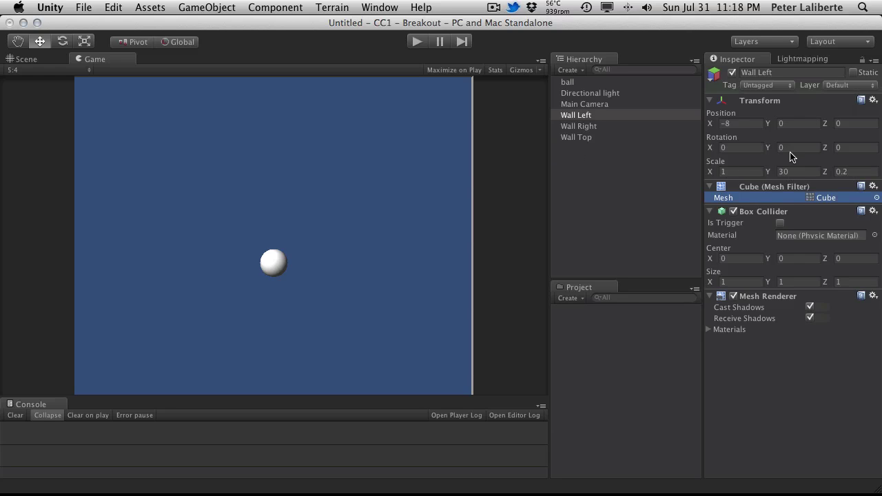
{"action": "left_click", "coordinate": [633, 128]}
{"action": "left_click", "coordinate": [845, 170]}
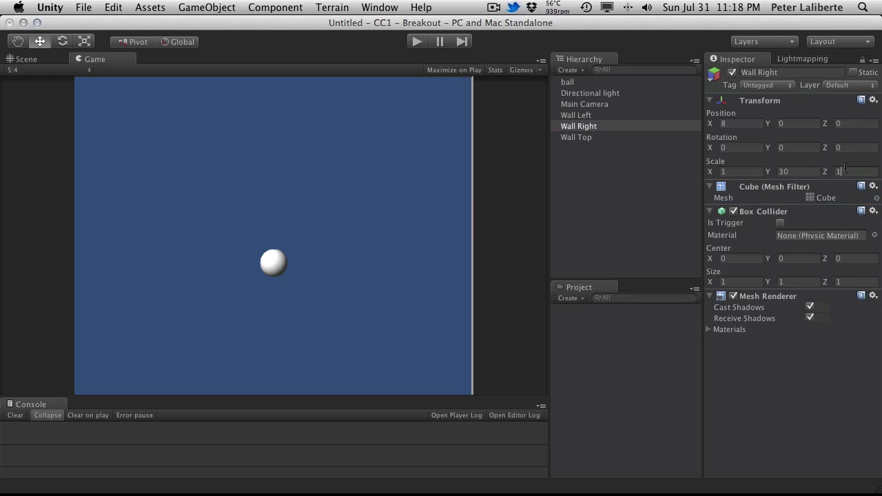
{"action": "key", "text": "BackSpace"}
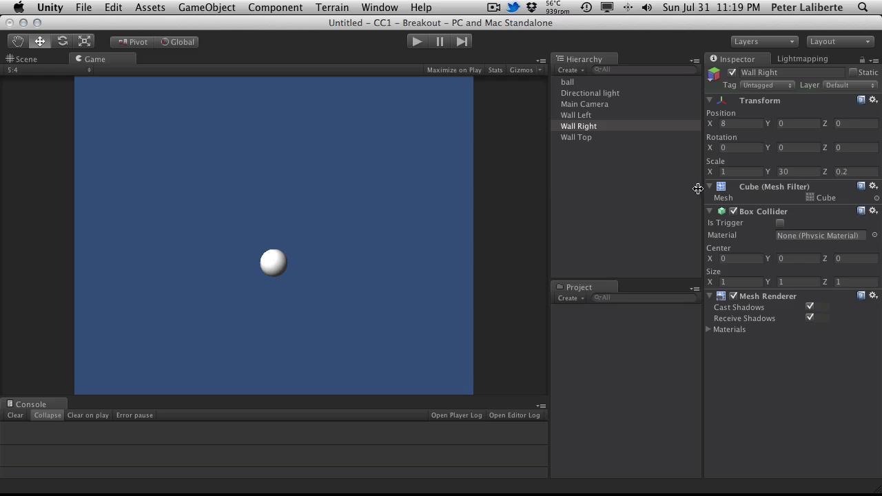
{"action": "left_click", "coordinate": [652, 147]}
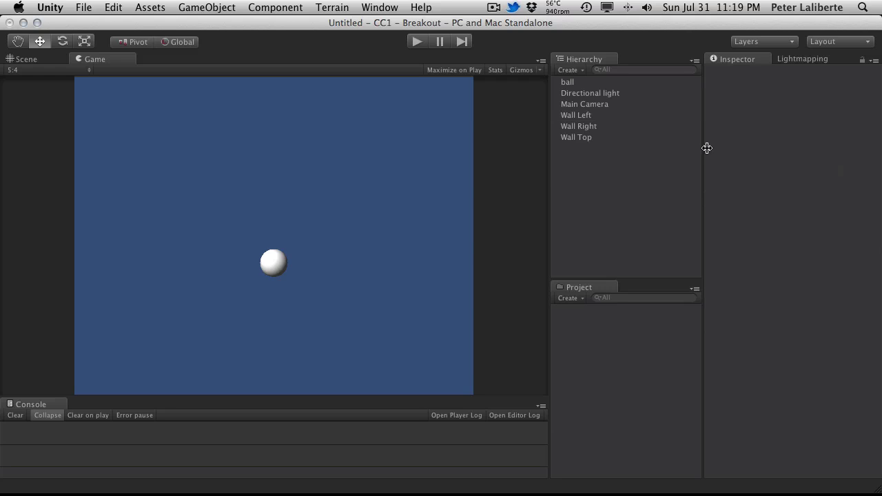
- Give Wall Top a Z scale of 0.2 and lower its Y position to 7.17784
{"action": "left_click", "coordinate": [607, 138]}
{"action": "left_click", "coordinate": [851, 172]}
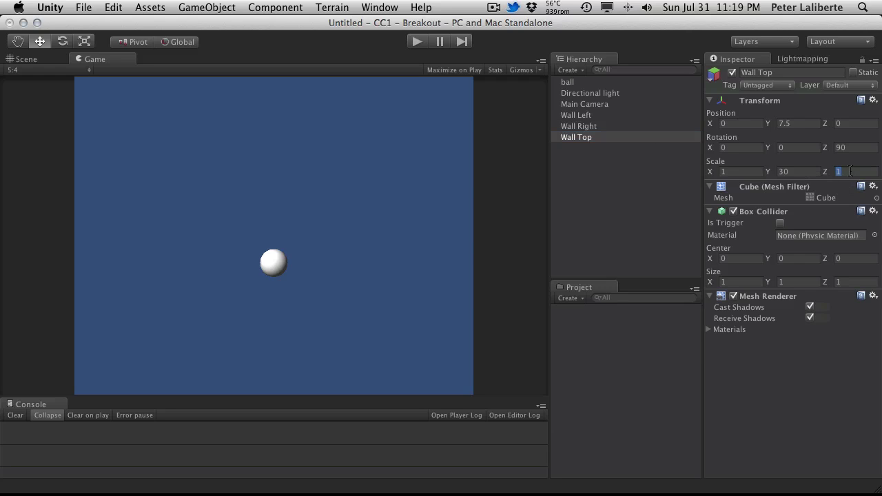
{"action": "type", "text": "0.2"}
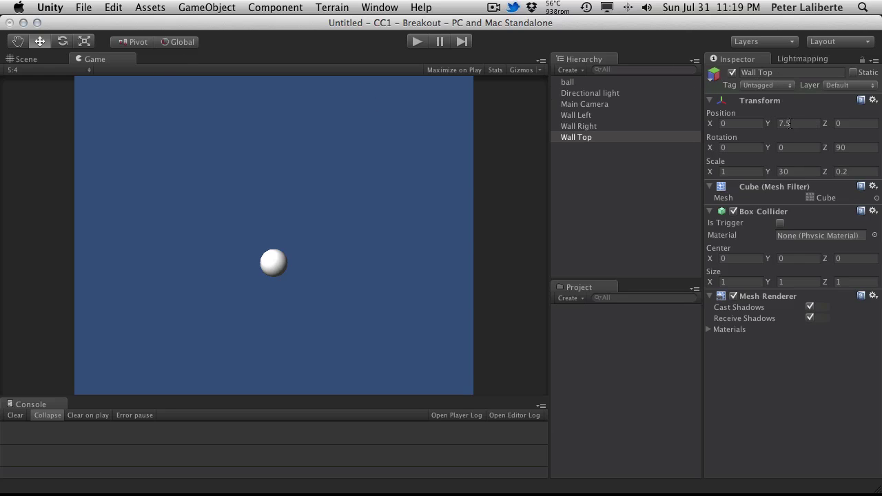
{"action": "left_click_drag", "start_coordinate": [771, 124], "coordinate": [761, 124]}
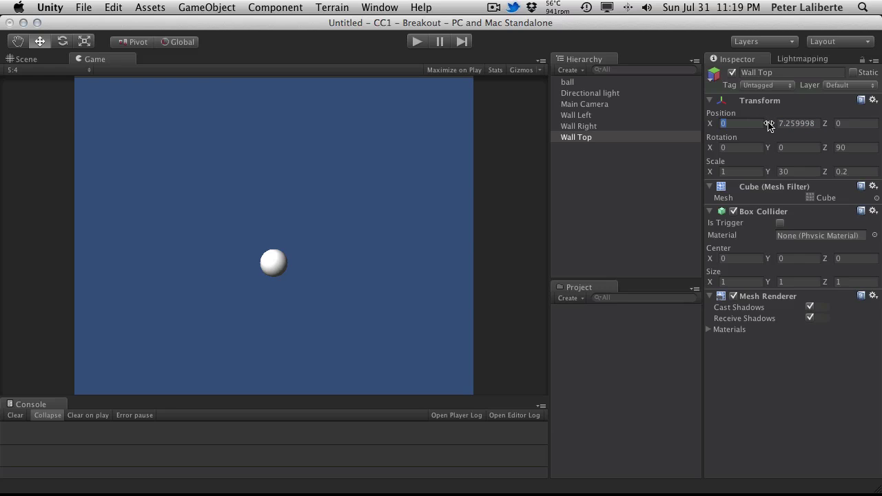
{"action": "left_click_drag", "start_coordinate": [770, 124], "coordinate": [761, 124]}
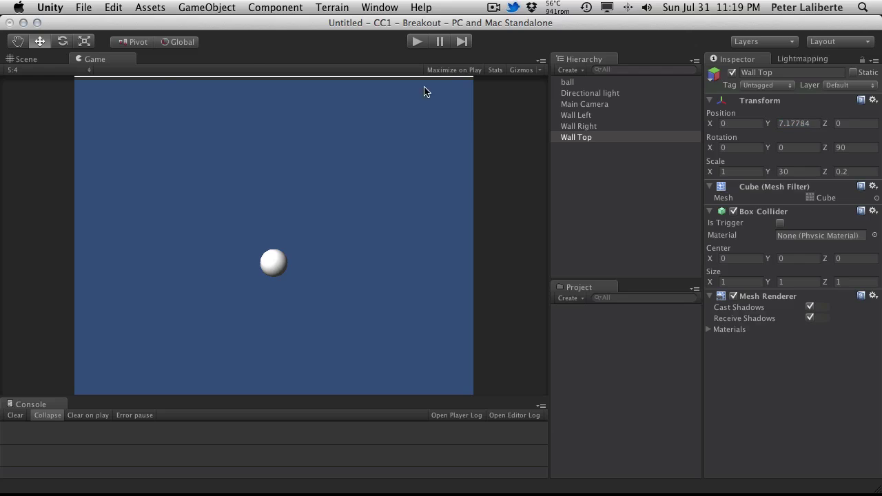
{"action": "left_click", "coordinate": [17, 60]}
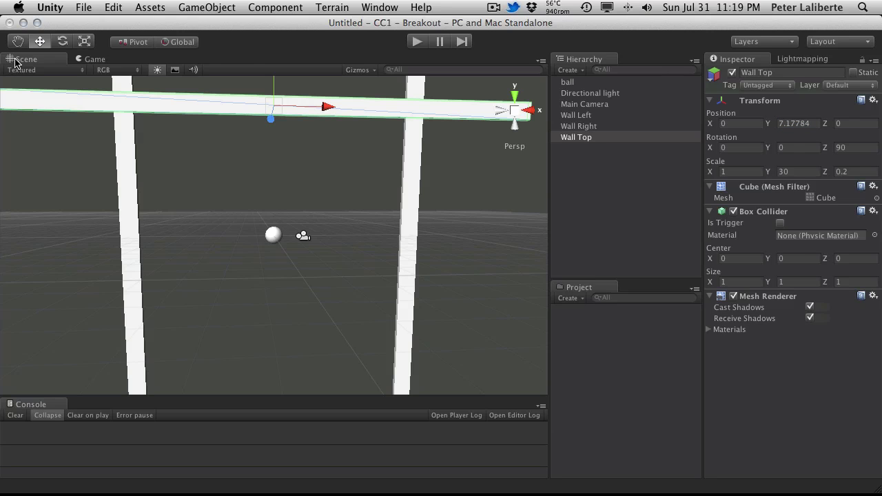
{"action": "left_click", "coordinate": [331, 184]}
{"action": "left_click_drag", "start_coordinate": [265, 138], "coordinate": [291, 260], "text": "alt"}
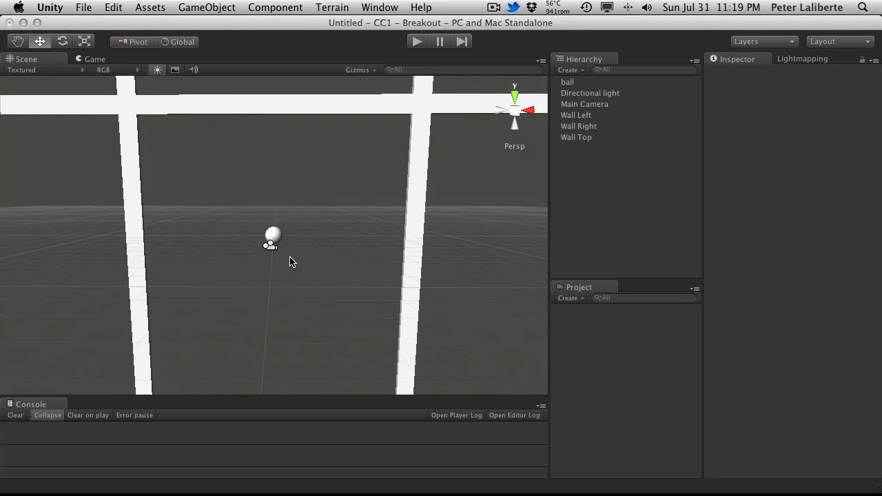
{"action": "scroll", "coordinate": [199, 159], "scroll_direction": "up", "scroll_amount": 5}
{"action": "scroll", "coordinate": [199, 167], "scroll_direction": "down", "scroll_amount": 5}
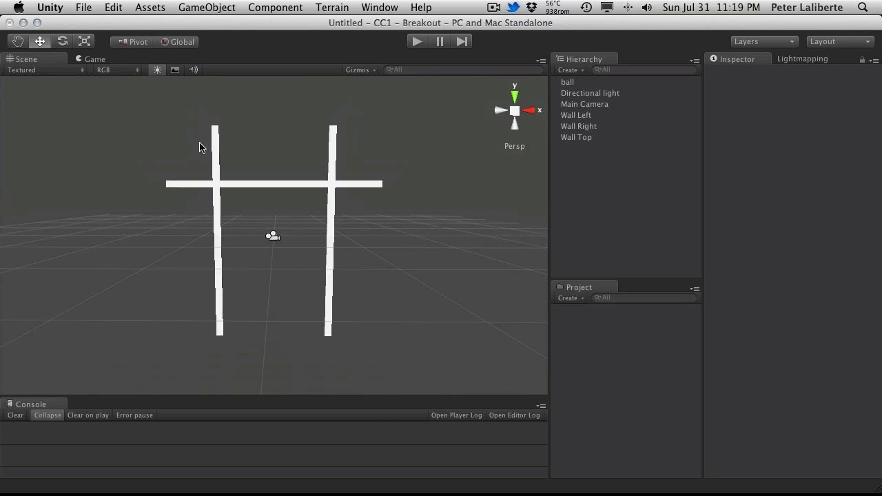
{"action": "scroll", "coordinate": [199, 147], "scroll_direction": "up", "scroll_amount": 4}
{"action": "scroll", "coordinate": [200, 147], "scroll_direction": "down", "scroll_amount": 3}
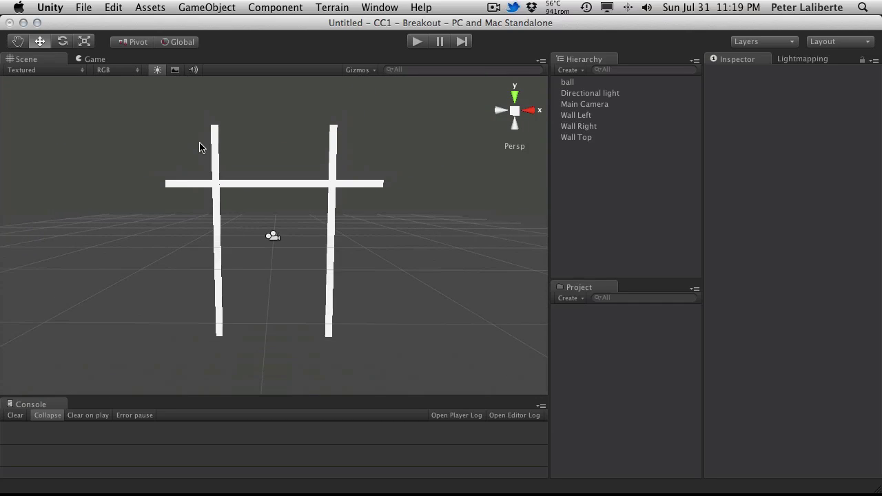
{"action": "scroll", "coordinate": [200, 147], "scroll_direction": "up", "scroll_amount": 3}
{"action": "scroll", "coordinate": [200, 146], "scroll_direction": "up", "scroll_amount": 1}
{"action": "left_click", "coordinate": [93, 59]}
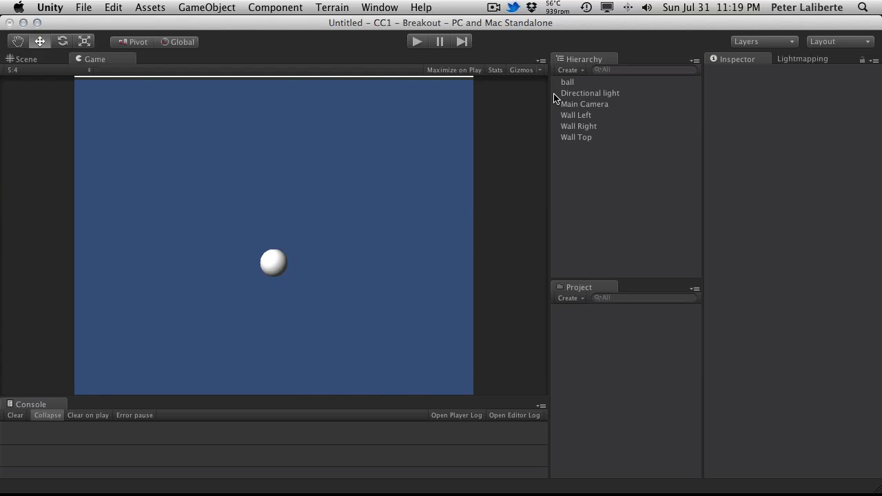
- Set Wall Top's Position Y to 7.2
{"action": "left_click", "coordinate": [583, 137]}
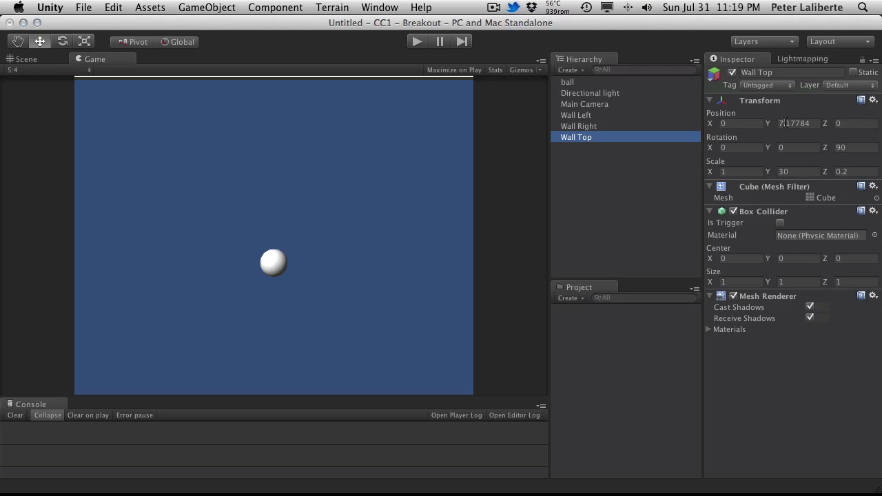
{"action": "left_click_drag", "start_coordinate": [784, 123], "coordinate": [811, 123]}
{"action": "key", "text": "BackSpace"}
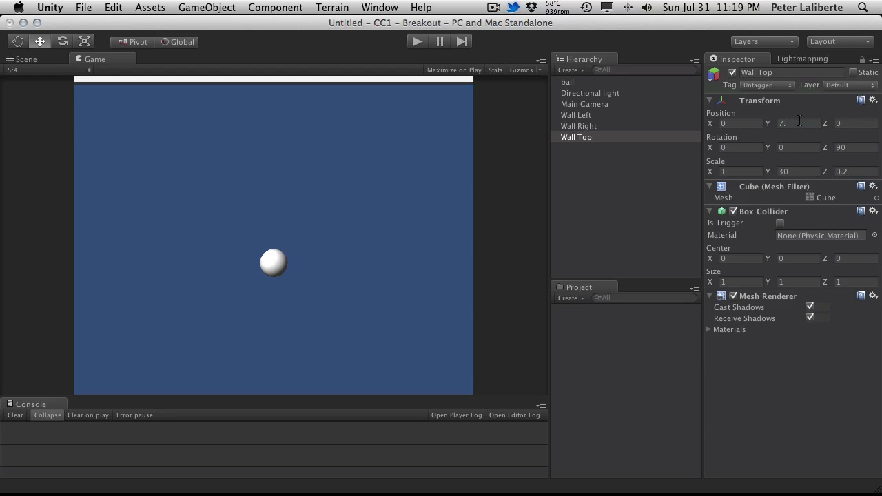
{"action": "type", "text": "2"}
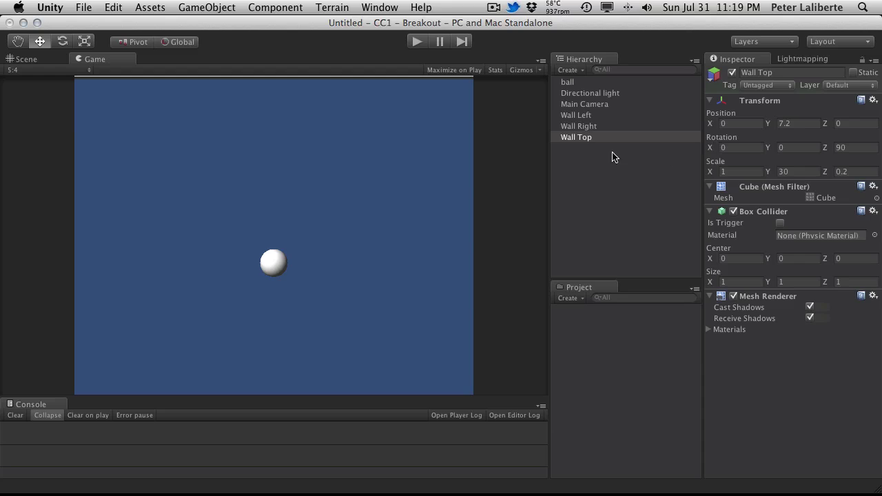
- Set Wall Left's Position X to -7.6
{"action": "left_click", "coordinate": [602, 115]}
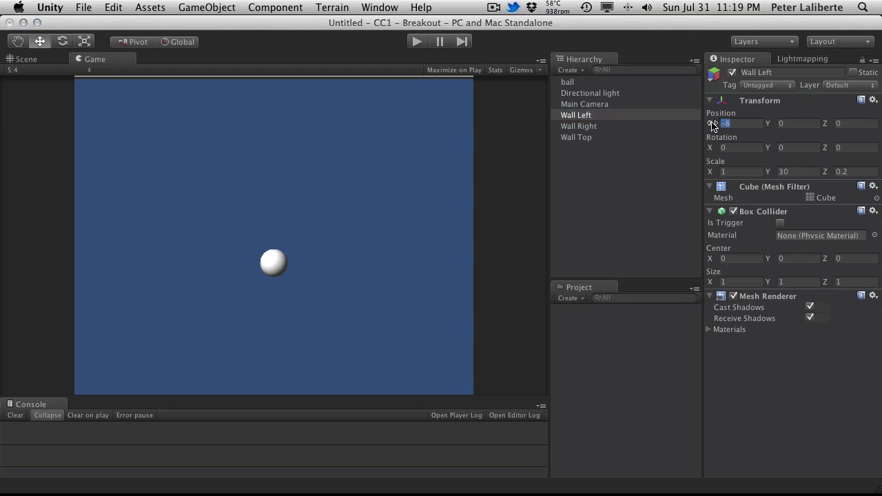
{"action": "left_click_drag", "start_coordinate": [712, 125], "coordinate": [718, 123]}
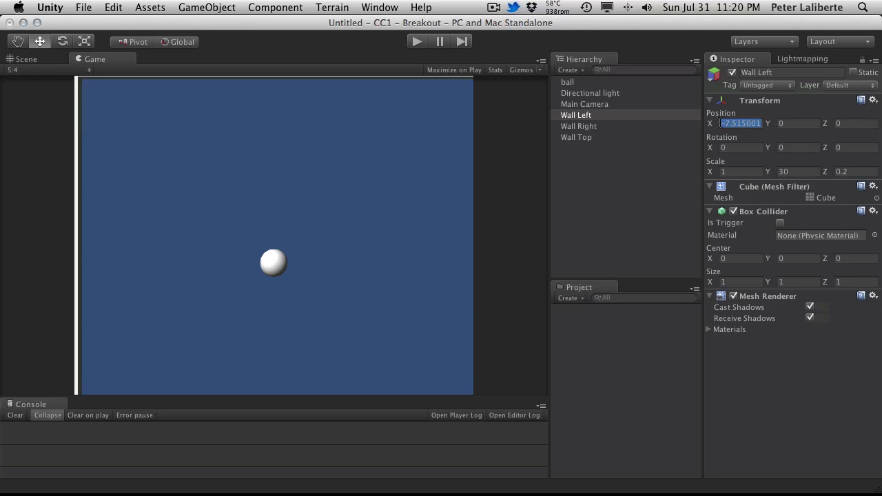
{"action": "left_click", "coordinate": [761, 123]}
{"action": "left_click", "coordinate": [761, 122]}
{"action": "key", "text": "BackSpace"}
{"action": "key", "text": "BackSpace"}
{"action": "key", "text": "BackSpace"}
{"action": "key", "text": "BackSpace"}
{"action": "key", "text": "BackSpace"}
{"action": "key", "text": "BackSpace"}
{"action": "type", "text": "2"}
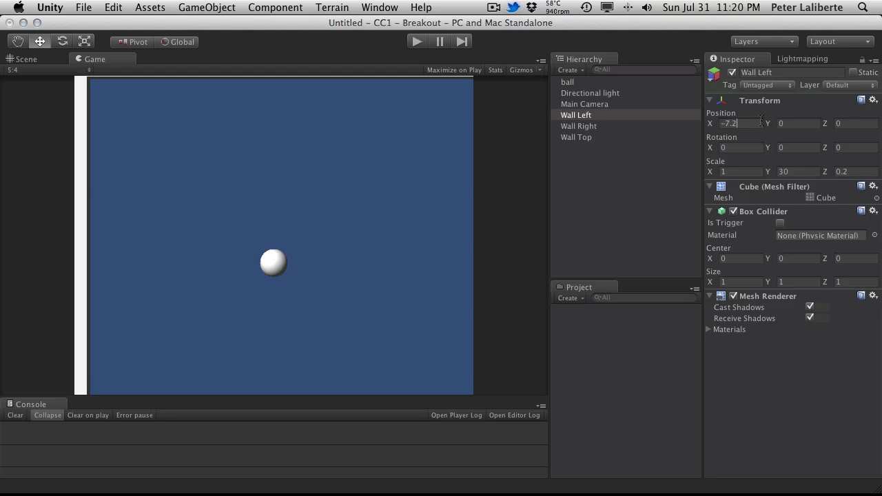
{"action": "key", "text": "BackSpace"}
{"action": "type", "text": "6"}
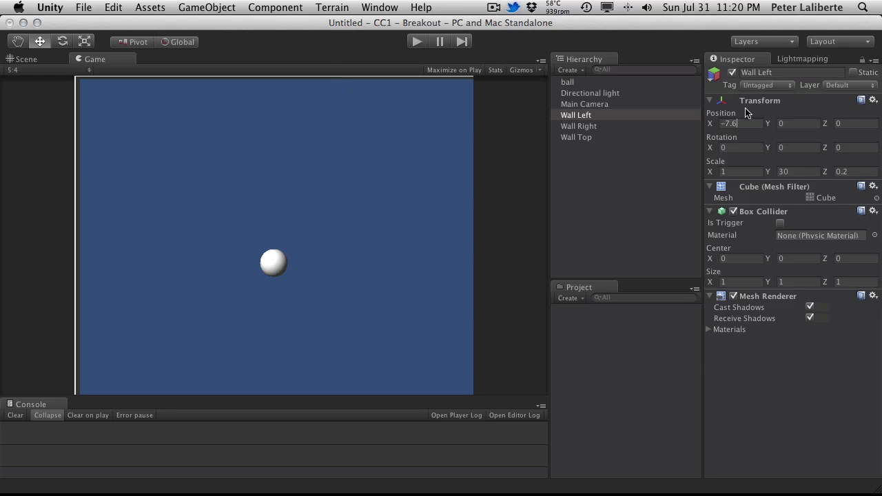
{"action": "key", "text": "BackSpace"}
{"action": "type", "text": "6"}
- Set Wall Right's Position X to 7.6
{"action": "left_click", "coordinate": [591, 127]}
{"action": "left_click", "coordinate": [744, 122]}
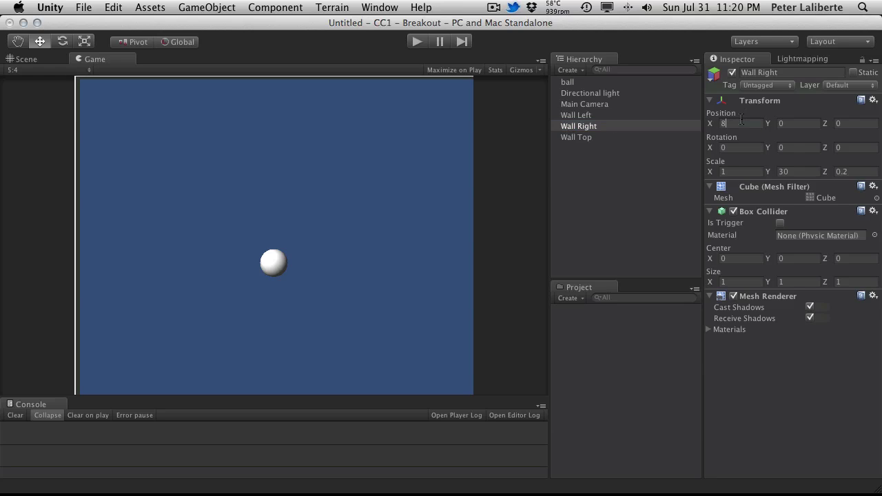
{"action": "type", "text": "7.5"}
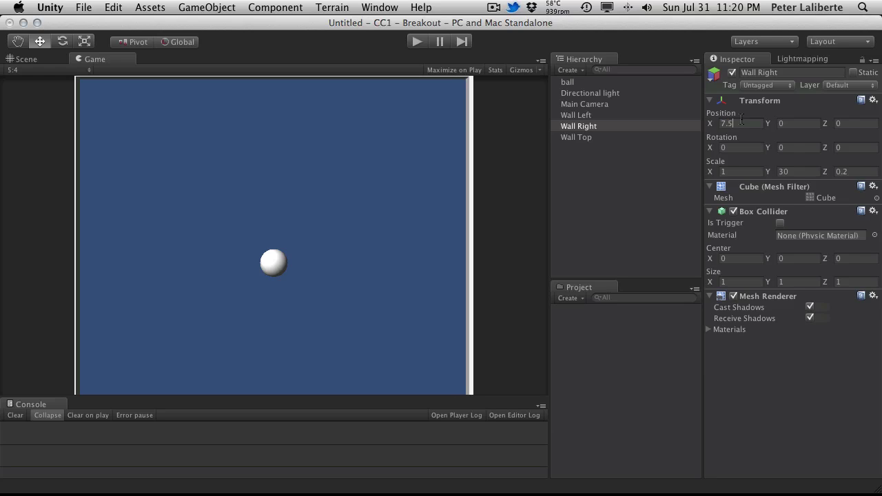
{"action": "key", "text": "BackSpace"}
{"action": "type", "text": "6"}
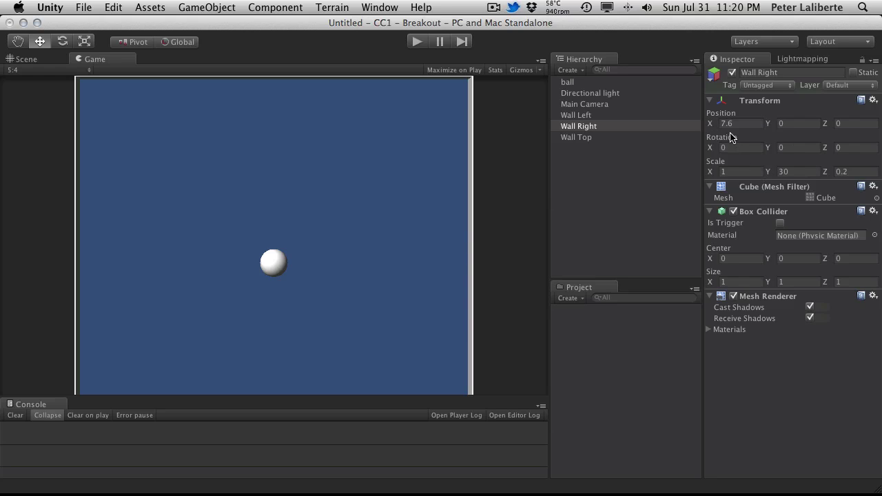
- Set the Directional light's Rotation Y to 0
{"action": "left_click", "coordinate": [609, 93]}
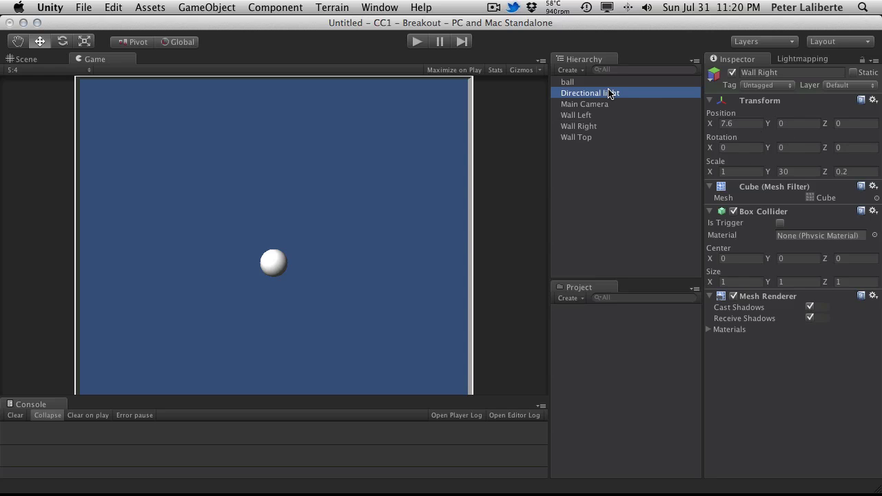
{"action": "left_click", "coordinate": [796, 146]}
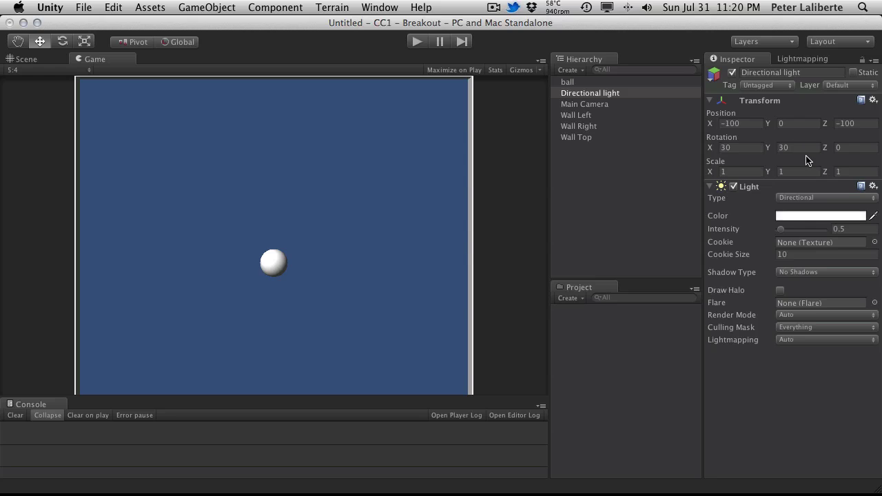
{"action": "type", "text": "0"}
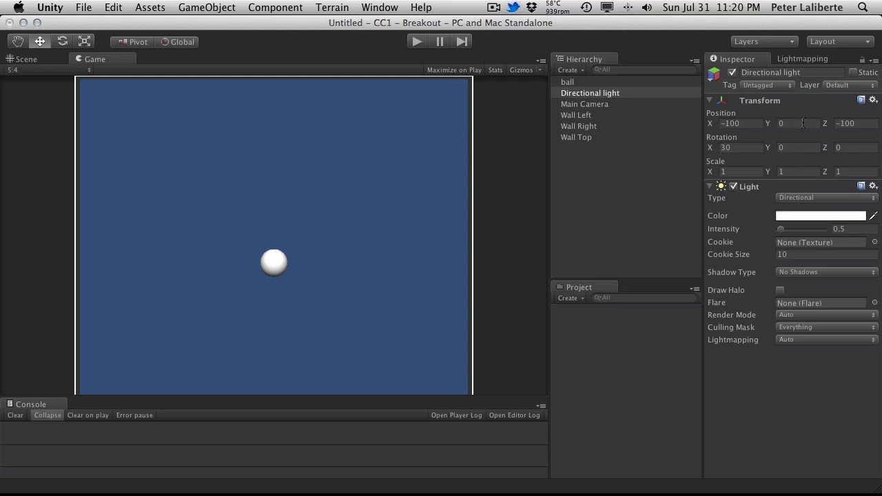
- Frame and orbit the light in the Scene view, then return to the Game view
{"action": "left_click", "coordinate": [27, 60]}
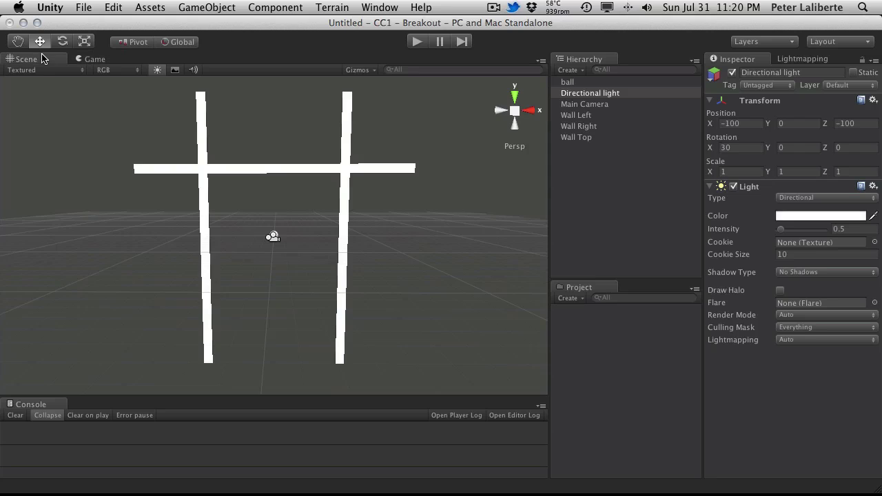
{"action": "key", "text": "f"}
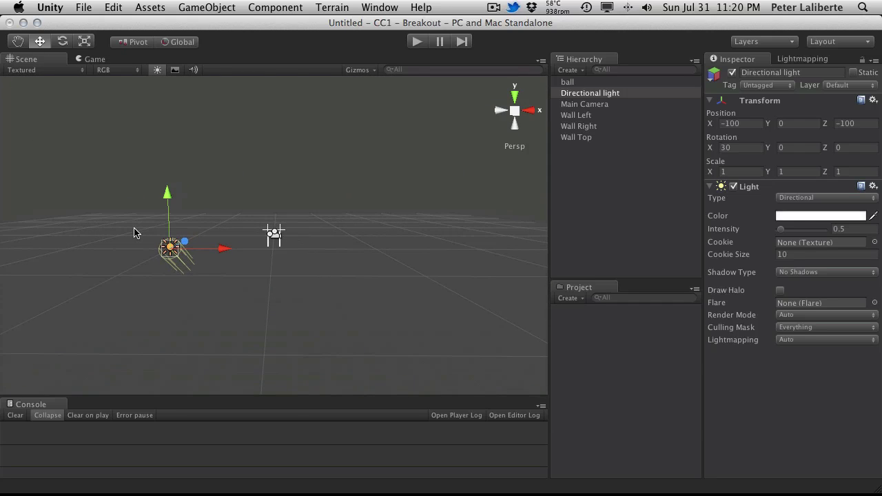
{"action": "left_click_drag", "start_coordinate": [135, 233], "coordinate": [105, 249], "text": "alt"}
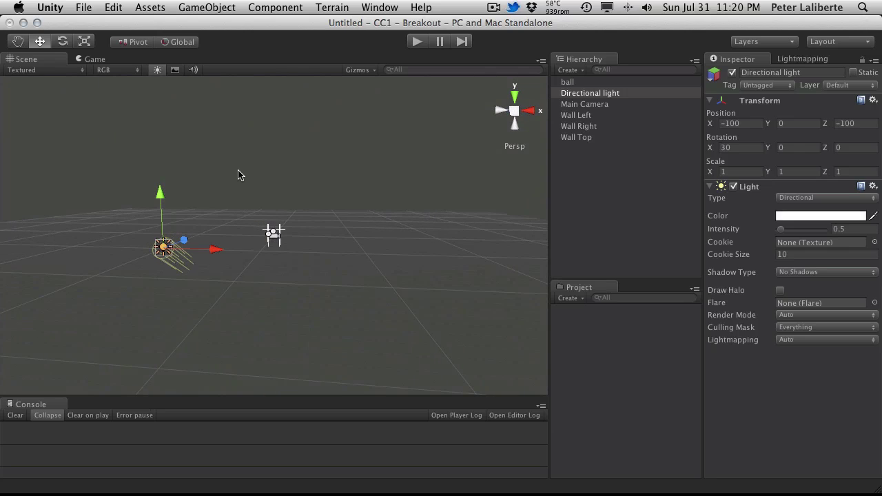
{"action": "scroll", "coordinate": [239, 175], "scroll_direction": "up", "scroll_amount": 5}
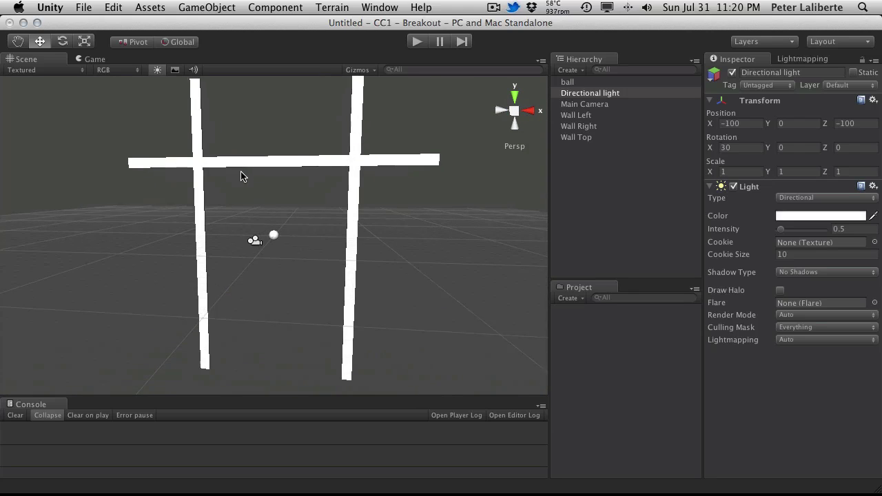
{"action": "left_click", "coordinate": [81, 61]}
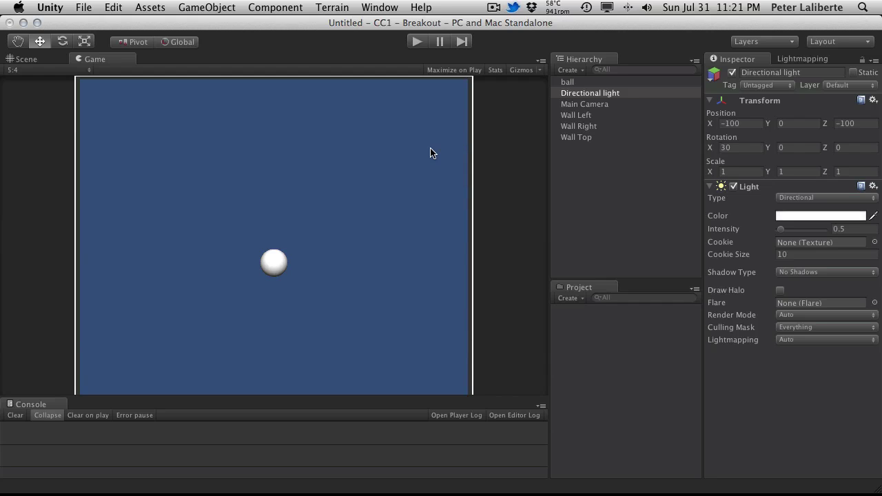
- Create a Cube via GameObject > Create Other and reset its position to 0, 0, 0
{"action": "left_click", "coordinate": [279, 9]}
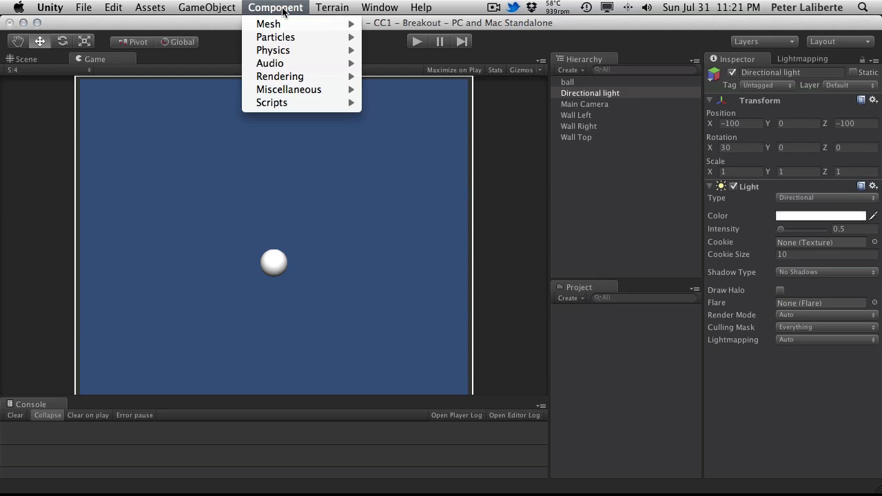
{"action": "mouse_move", "coordinate": [209, 7]}
{"action": "mouse_move", "coordinate": [240, 38]}
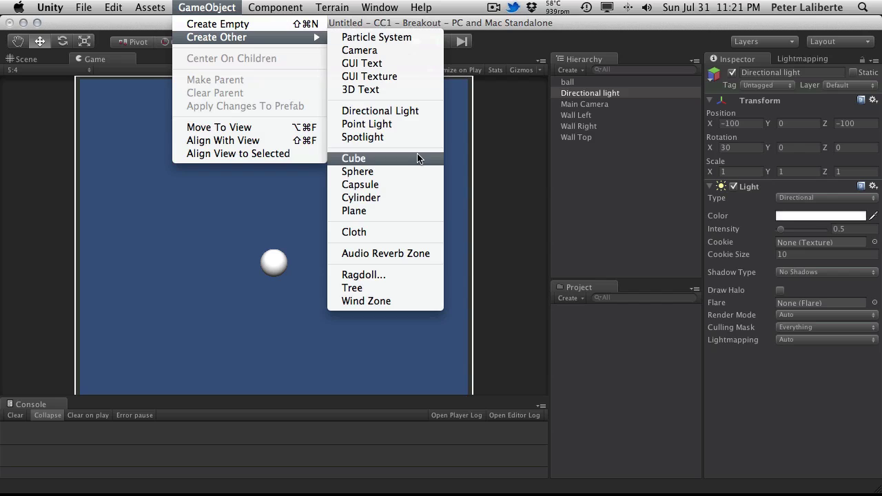
{"action": "left_click", "coordinate": [379, 163]}
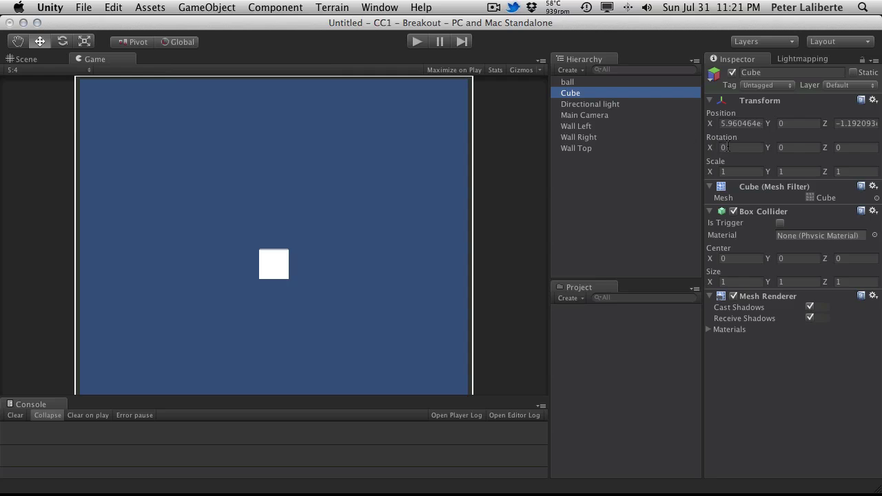
{"action": "left_click", "coordinate": [873, 100]}
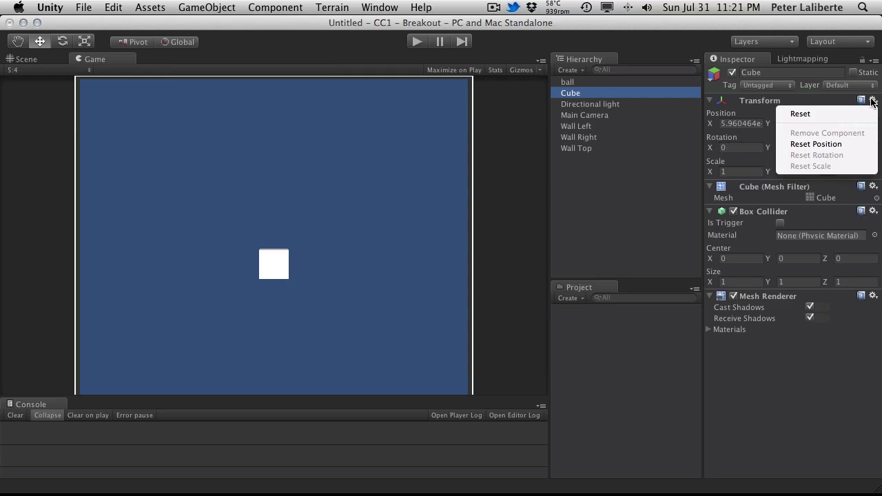
{"action": "left_click", "coordinate": [838, 145]}
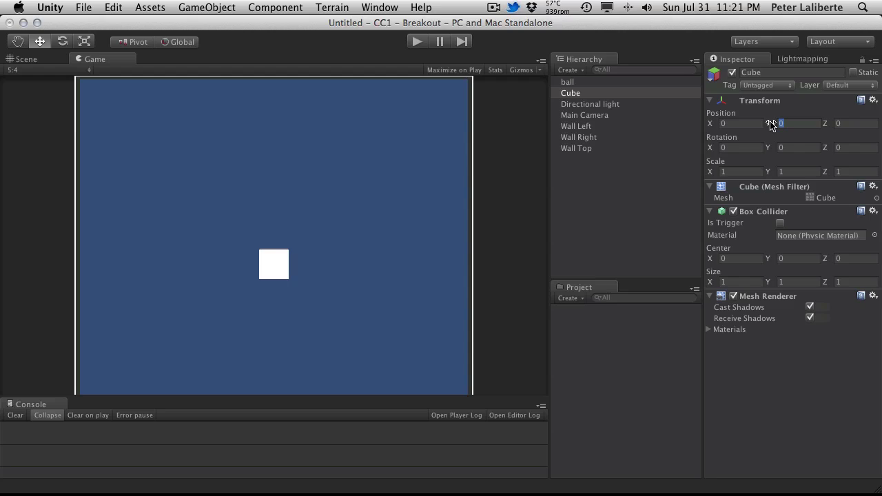
- Move the Cube to Position Y -4.1 and set its Scale Z to 0.2
{"action": "left_click_drag", "start_coordinate": [771, 123], "coordinate": [717, 122]}
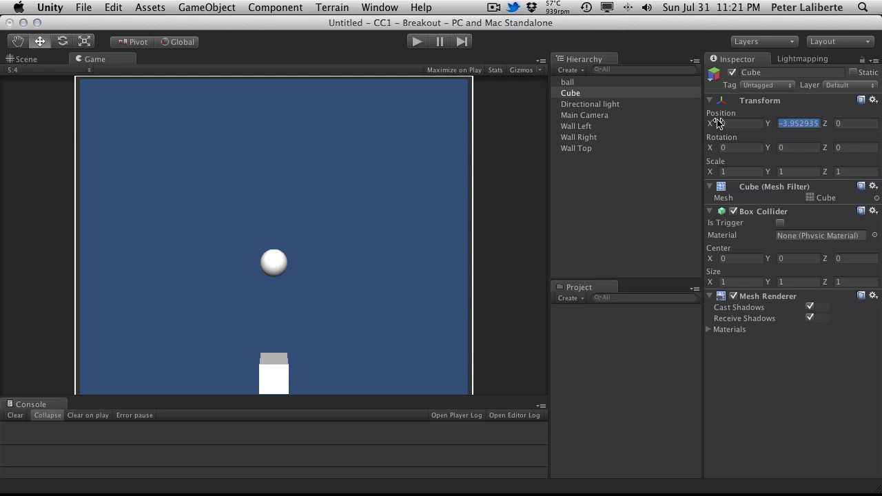
{"action": "left_click", "coordinate": [717, 123]}
{"action": "left_click_drag", "start_coordinate": [799, 123], "coordinate": [819, 124]}
{"action": "key", "text": "BackSpace"}
{"action": "key", "text": "BackSpace"}
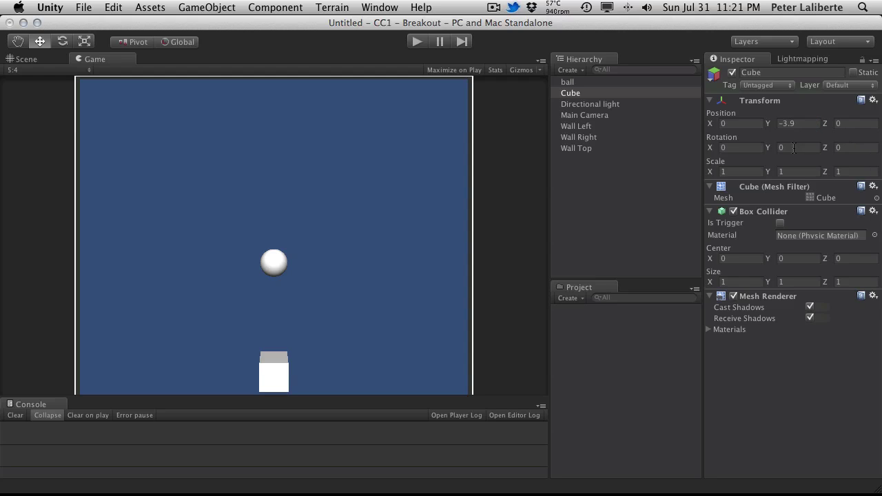
{"action": "left_click", "coordinate": [849, 171]}
{"action": "type", "text": "0.2"}
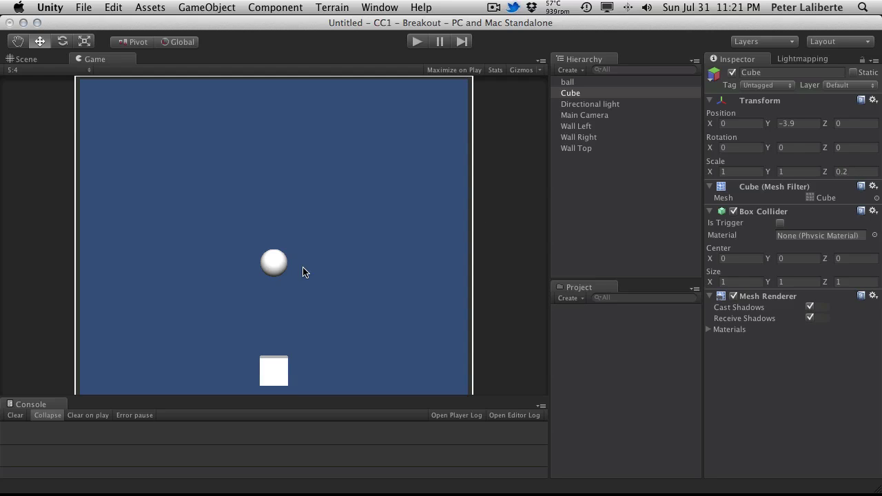
{"action": "left_click", "coordinate": [806, 122]}
{"action": "type", "text": "-4.1"}
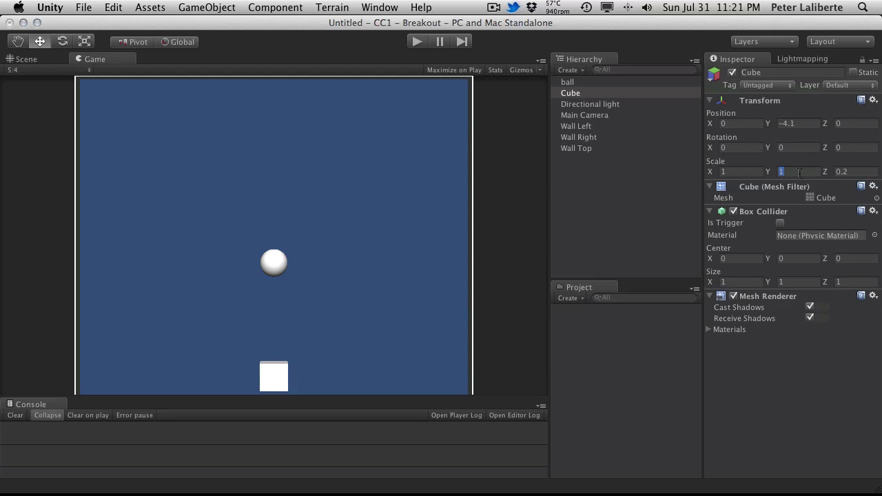
- Set the paddle's Scale Y to 0.2 and Scale X to 2
{"action": "type", "text": ".5"}
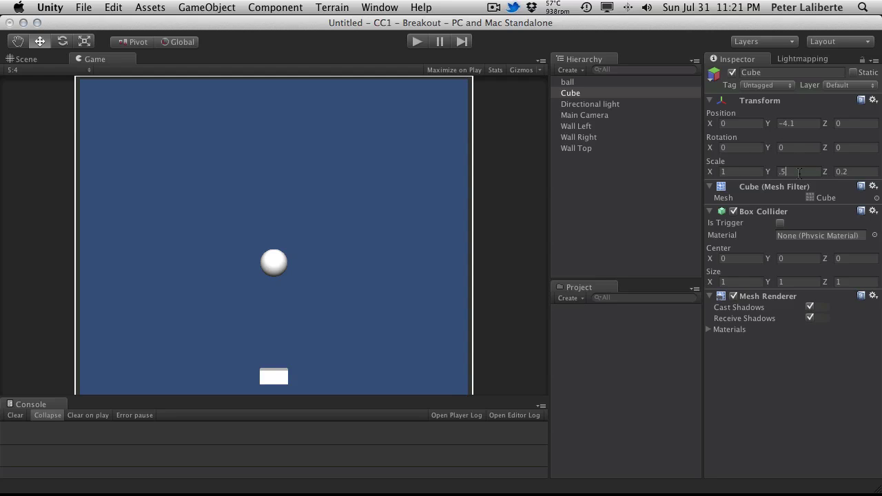
{"action": "key", "text": "BackSpace"}
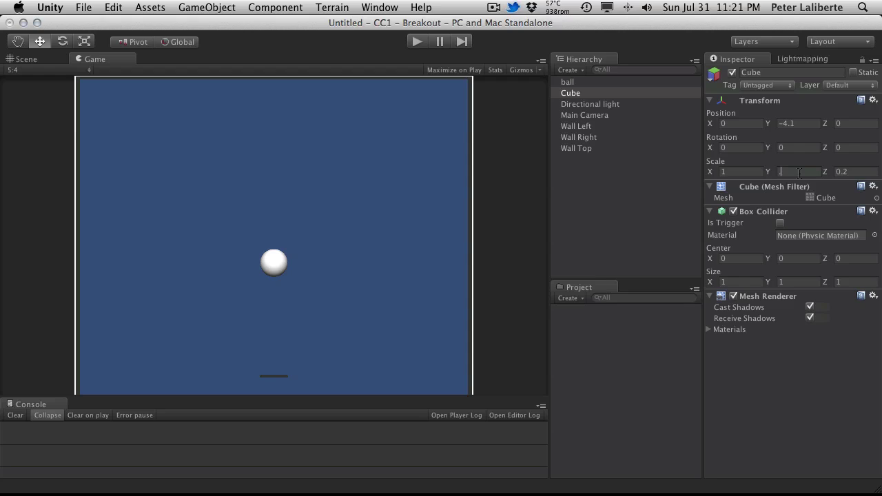
{"action": "type", "text": "3"}
{"action": "key", "text": "BackSpace"}
{"action": "type", "text": "2"}
{"action": "key", "text": "Return"}
{"action": "type", "text": "2"}
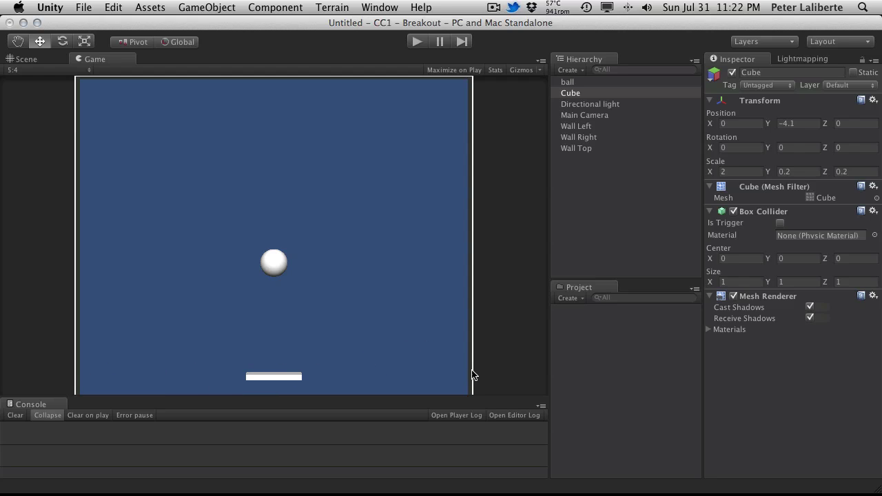
{"action": "key", "text": "shift+space"}
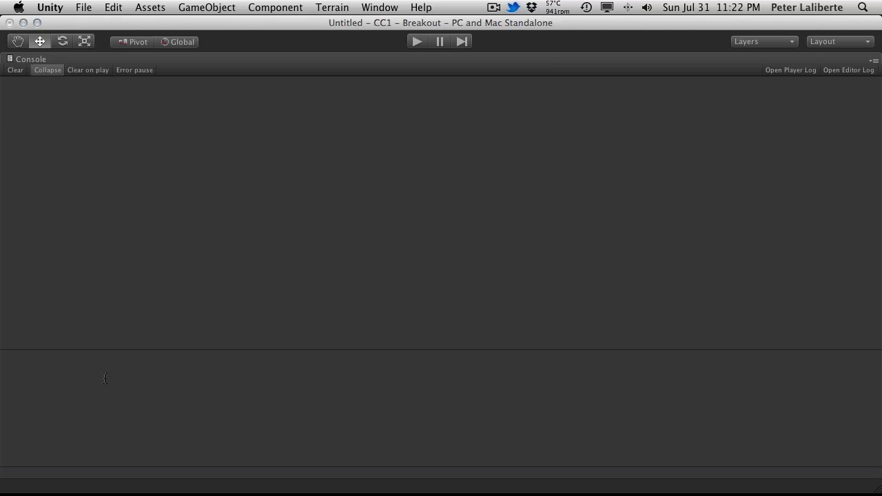
{"action": "key", "text": "shift+space"}
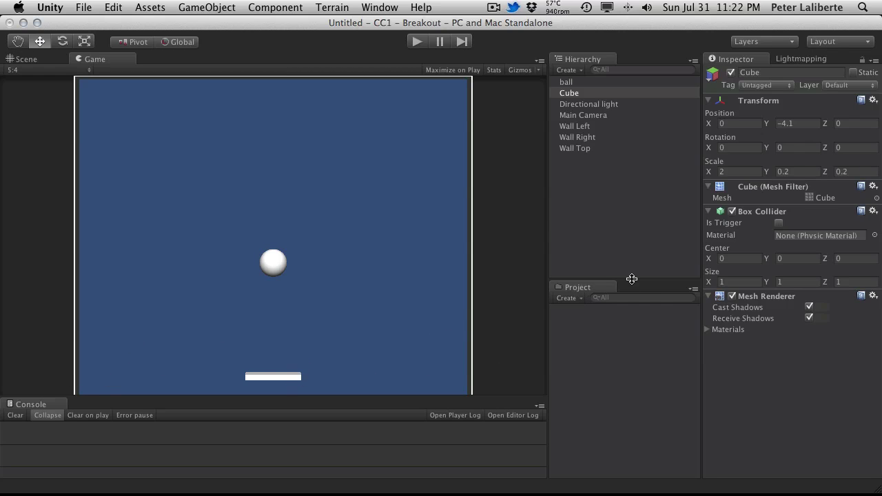
- Select the ball and set its Scale X, Y and Z to 0.3
{"action": "left_click", "coordinate": [606, 82]}
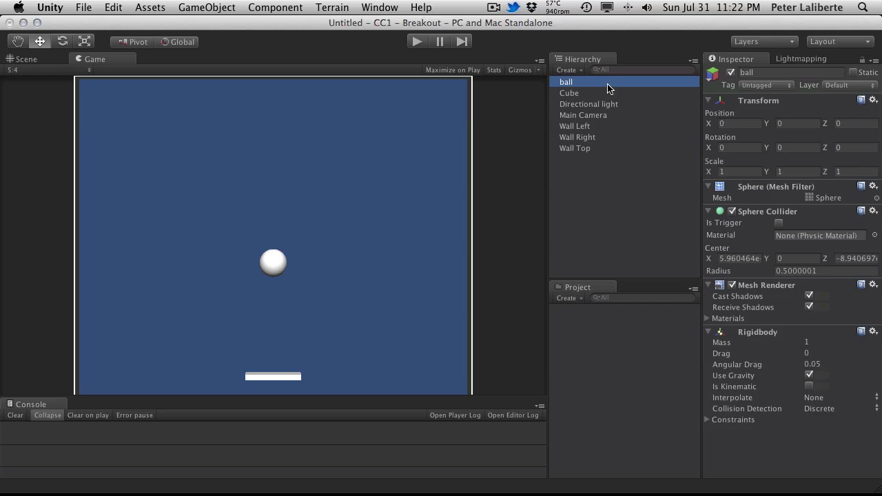
{"action": "left_click", "coordinate": [752, 172]}
{"action": "type", "text": "0.5"}
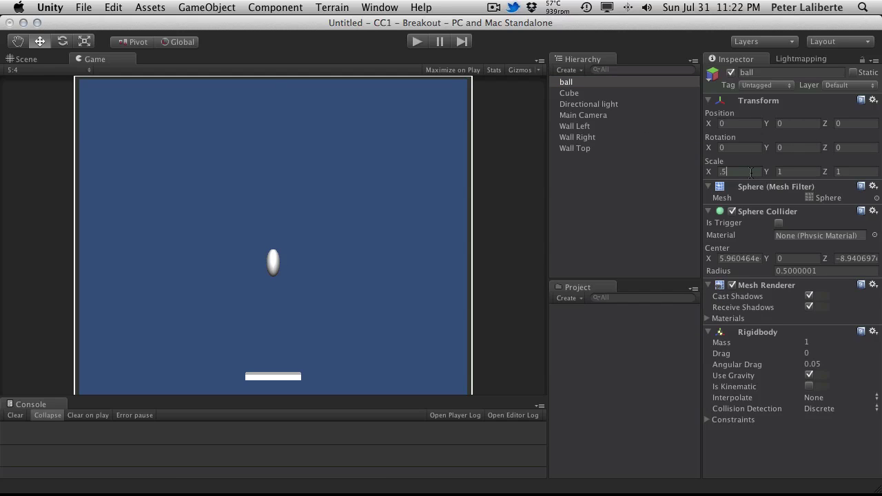
{"action": "key", "text": "Tab"}
{"action": "type", "text": "0.5"}
{"action": "key", "text": "Tab"}
{"action": "type", "text": "0.5"}
{"action": "left_click", "coordinate": [751, 171]}
{"action": "type", "text": "0.3"}
{"action": "key", "text": "Tab"}
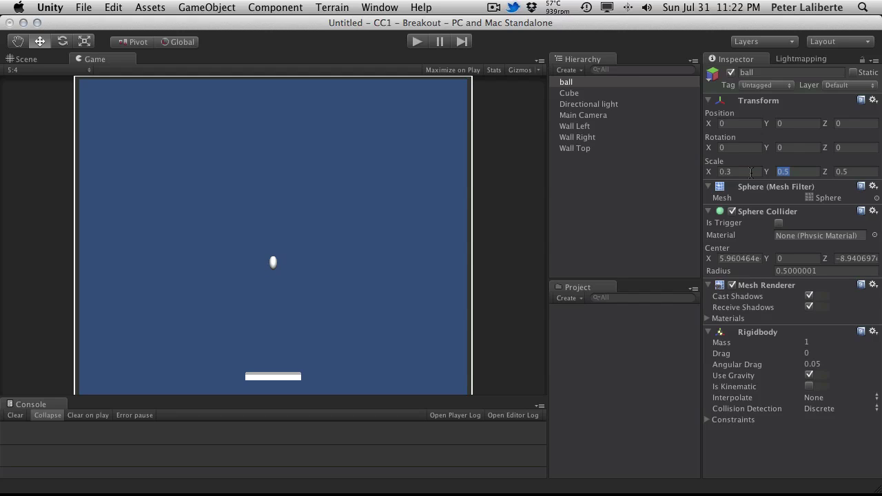
{"action": "type", "text": ".3"}
{"action": "key", "text": "Tab"}
{"action": "type", "text": "0.3"}
- Create a new Cube from GameObject > Create Other
{"action": "left_click", "coordinate": [196, 4]}
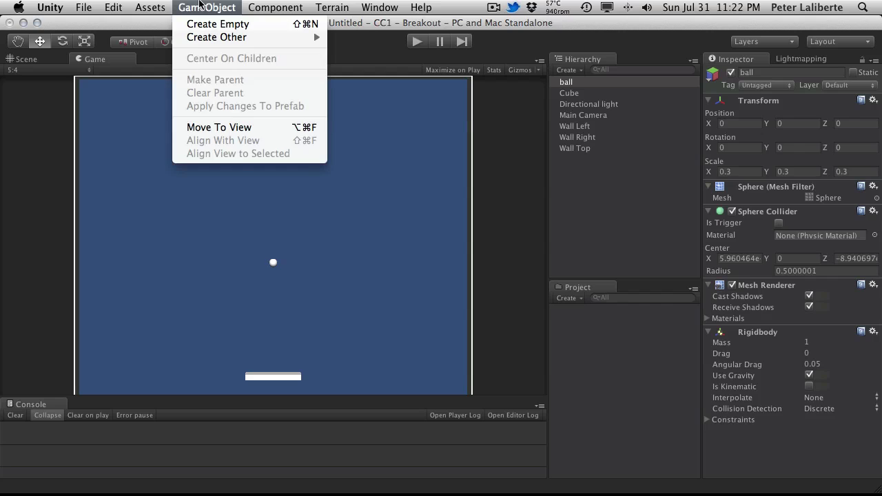
{"action": "left_click", "coordinate": [518, 161]}
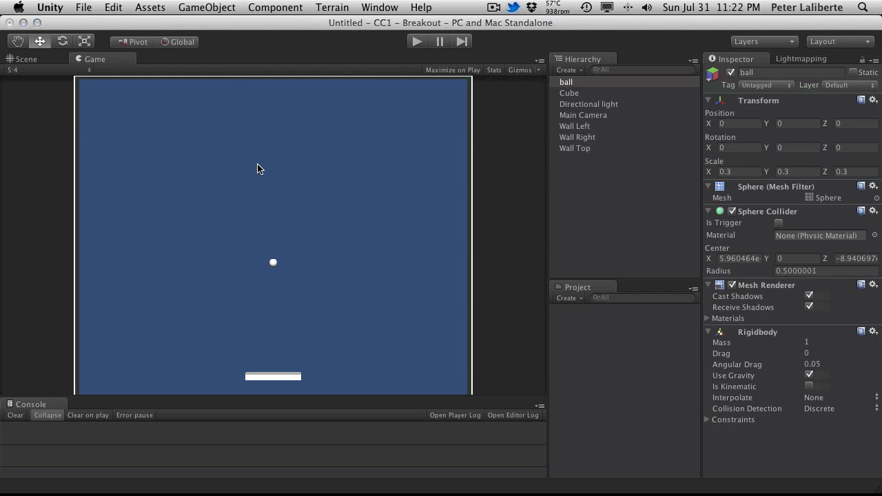
{"action": "left_click", "coordinate": [236, 6]}
{"action": "mouse_move", "coordinate": [241, 39]}
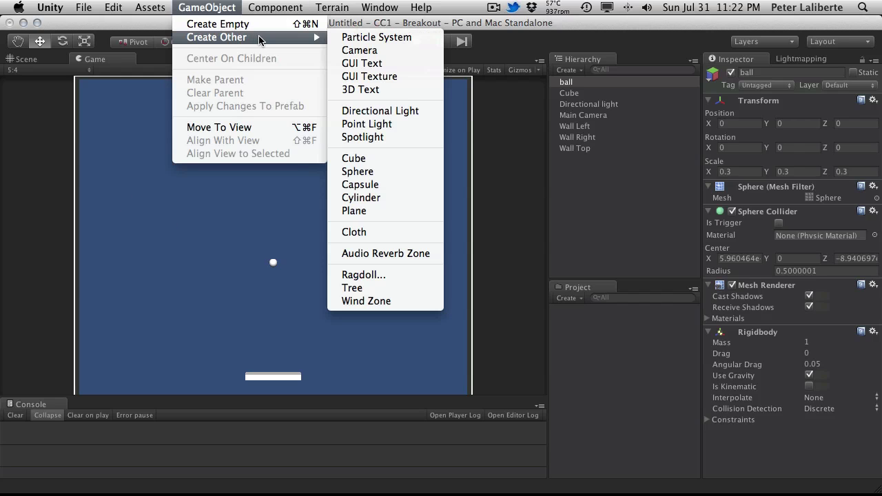
{"action": "left_click", "coordinate": [379, 158]}
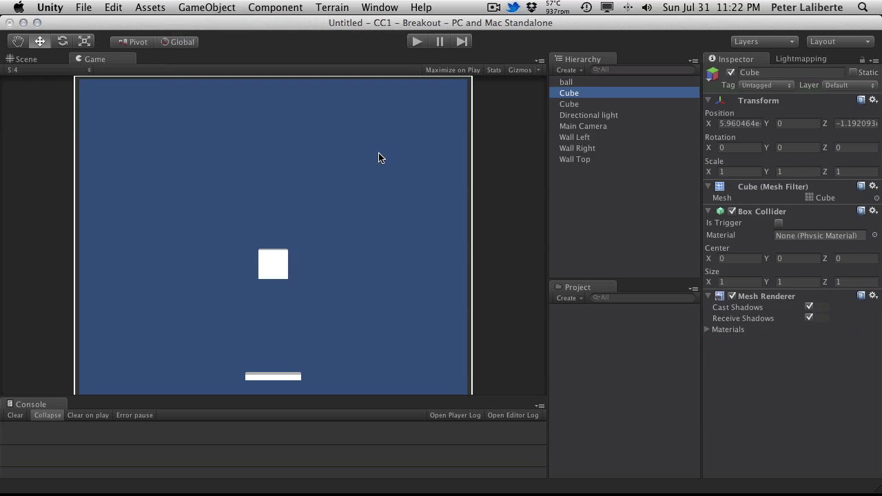
- Rename the paddle cube to 'player' and give it the Player tag
{"action": "left_click", "coordinate": [589, 105]}
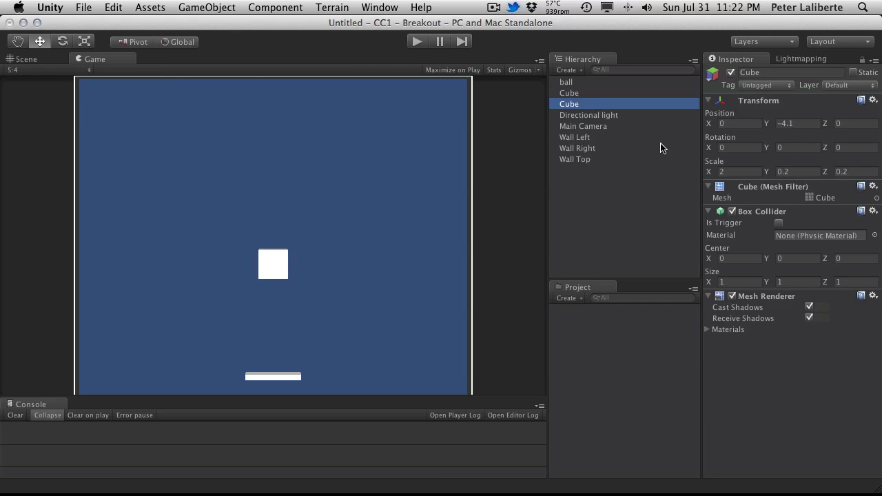
{"action": "key", "text": "Return"}
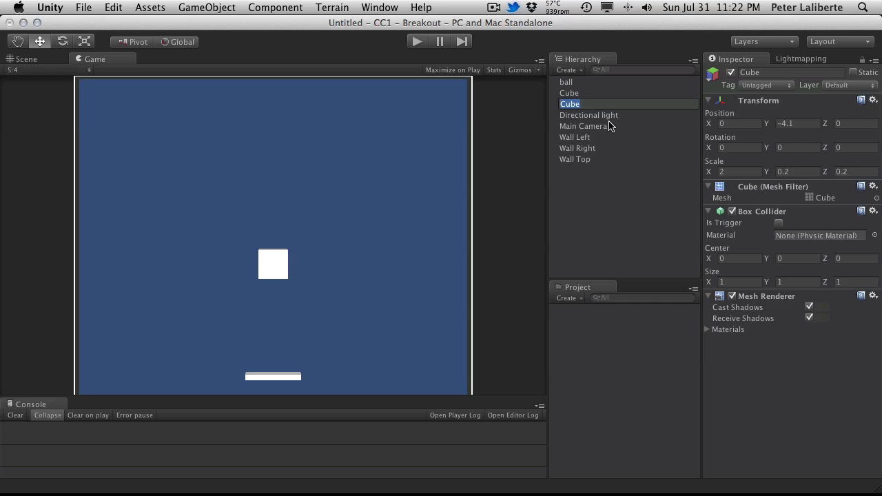
{"action": "type", "text": "player"}
{"action": "key", "text": "Return"}
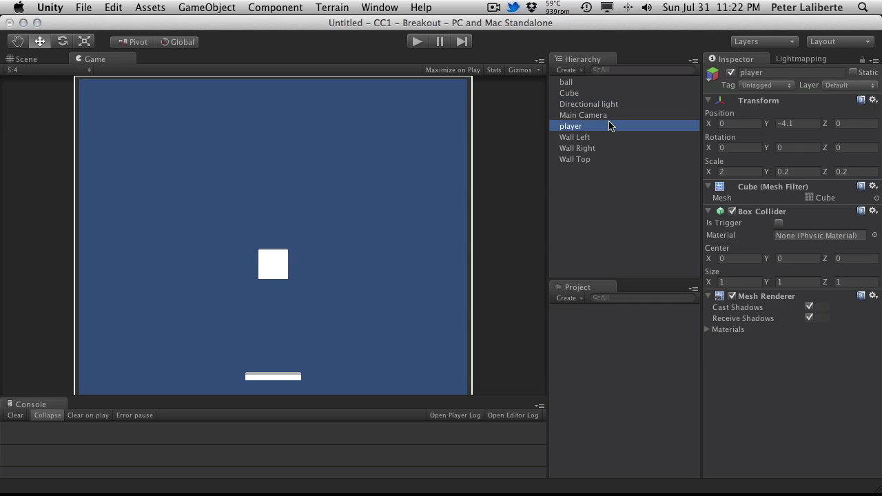
{"action": "left_click", "coordinate": [609, 126]}
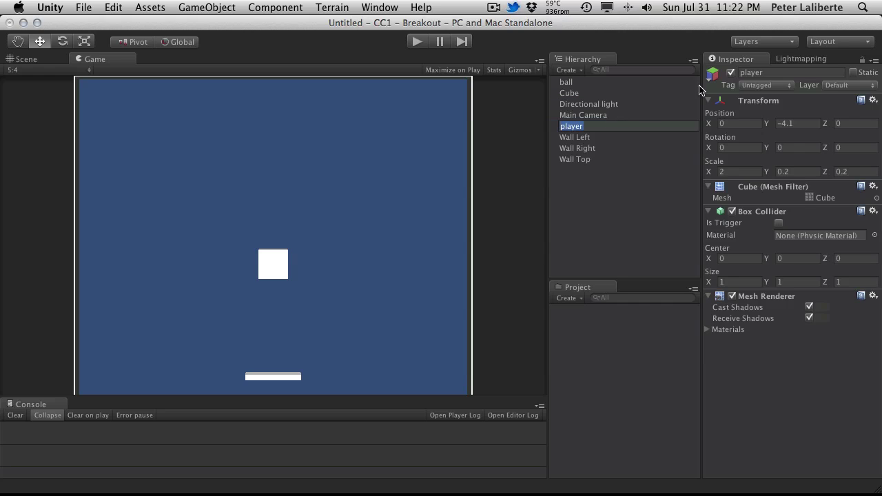
{"action": "left_click", "coordinate": [759, 85]}
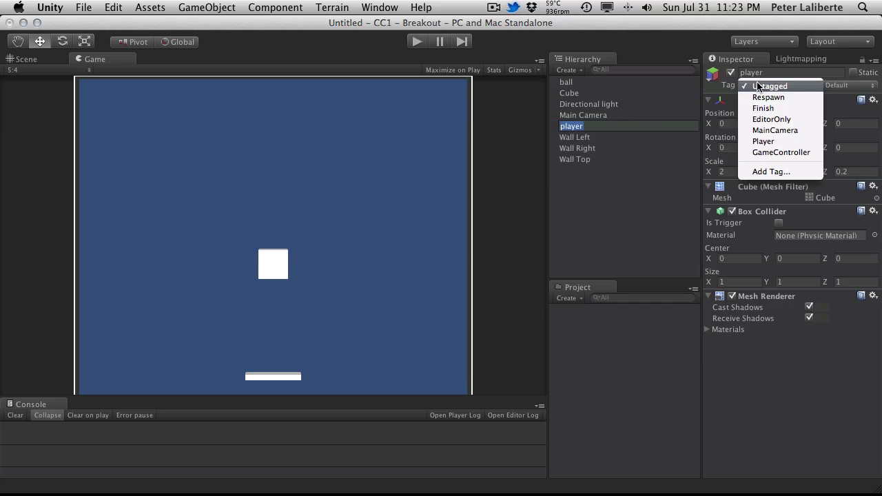
{"action": "left_click", "coordinate": [764, 141]}
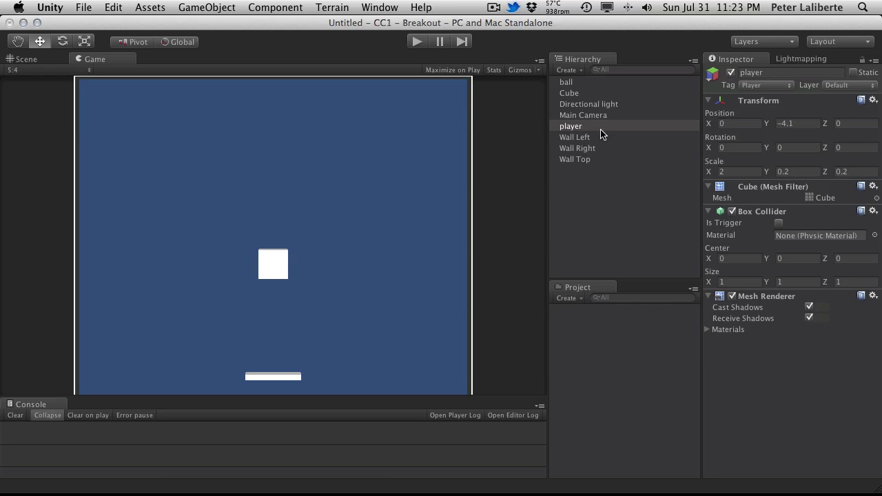
- Rename the new cube 'block', reset it to the origin, and raise it above the ball
{"action": "left_click", "coordinate": [570, 93]}
{"action": "left_click", "coordinate": [569, 93]}
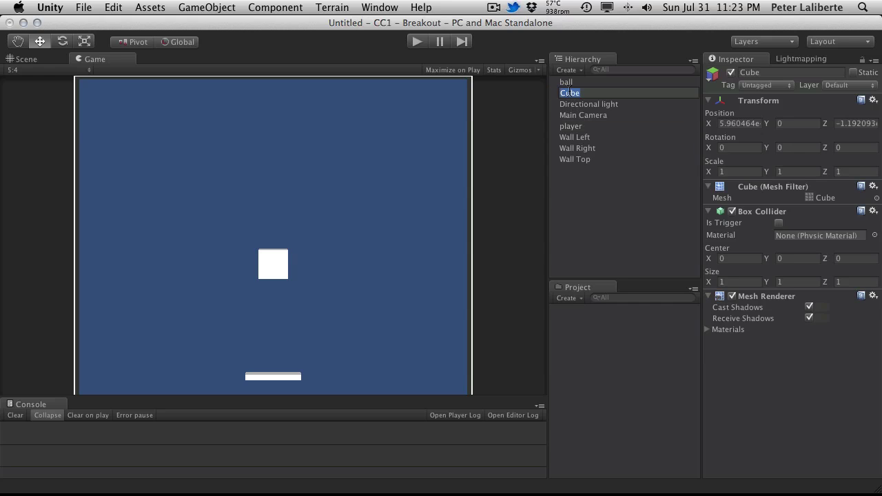
{"action": "type", "text": "block"}
{"action": "key", "text": "Return"}
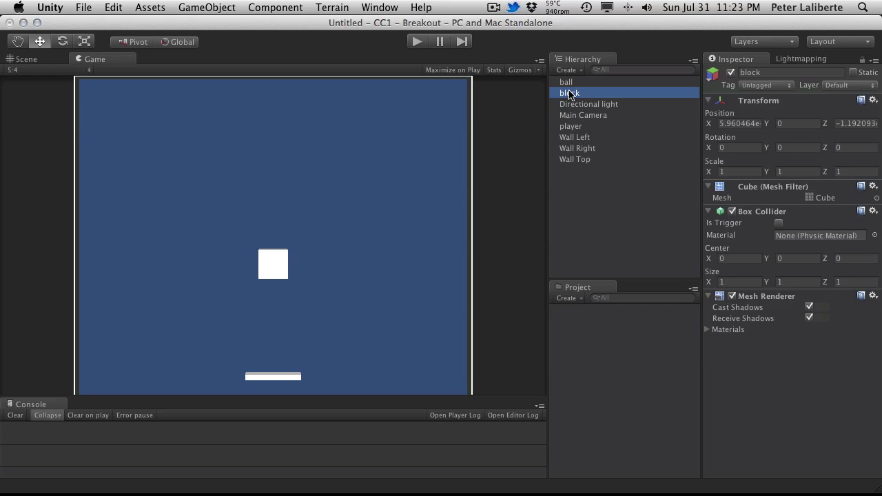
{"action": "left_click", "coordinate": [873, 101]}
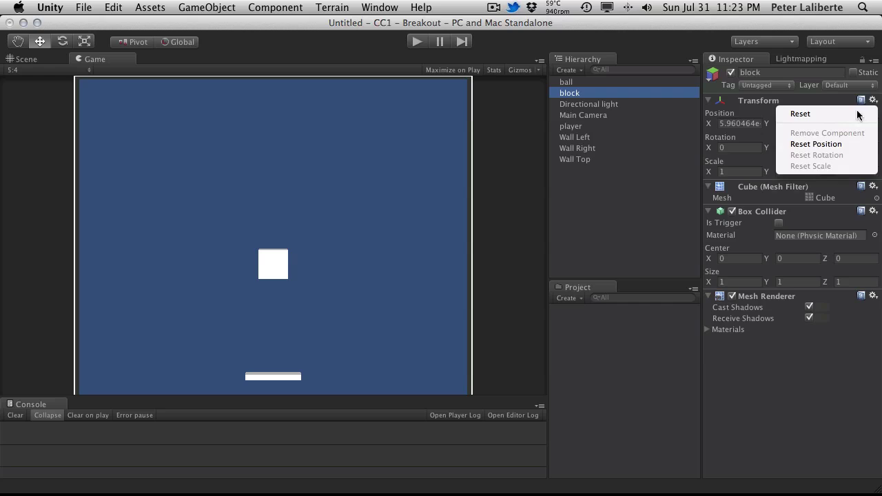
{"action": "left_click", "coordinate": [828, 144]}
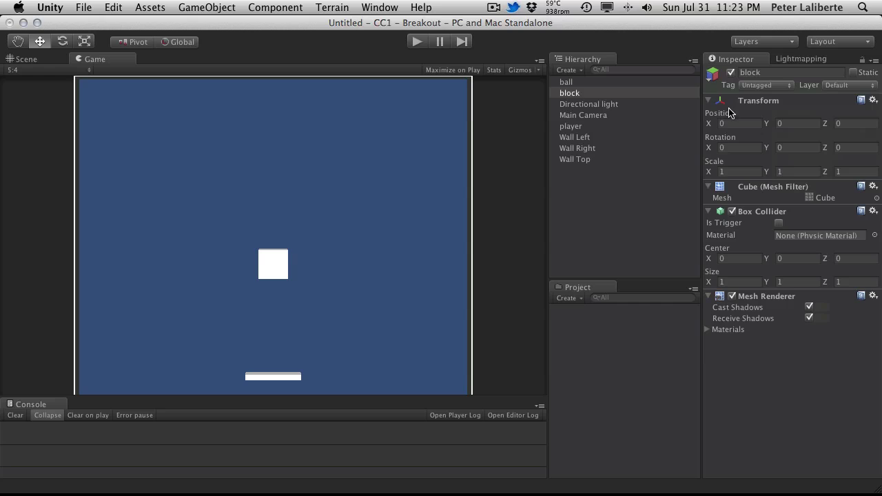
{"action": "left_click_drag", "start_coordinate": [769, 123], "coordinate": [804, 117]}
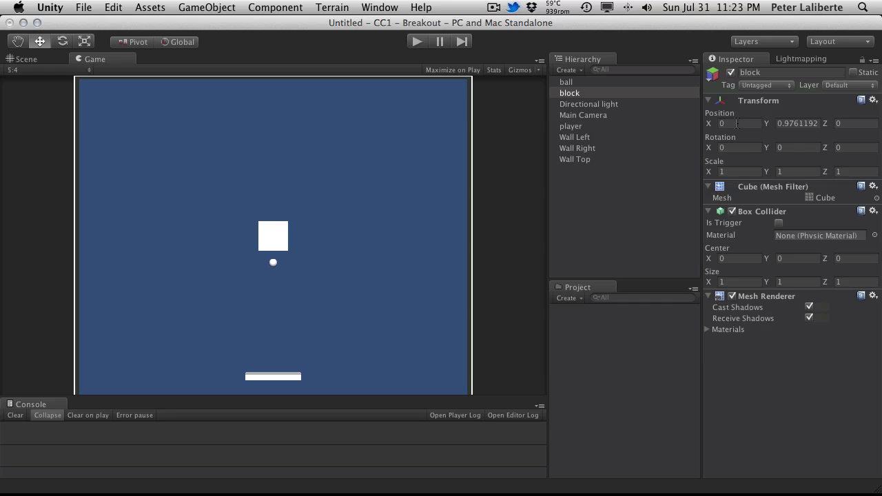
- Set the block's Scale X to 0.5 and Scale Z to 0.2
{"action": "left_click", "coordinate": [733, 170]}
{"action": "type", "text": ".5"}
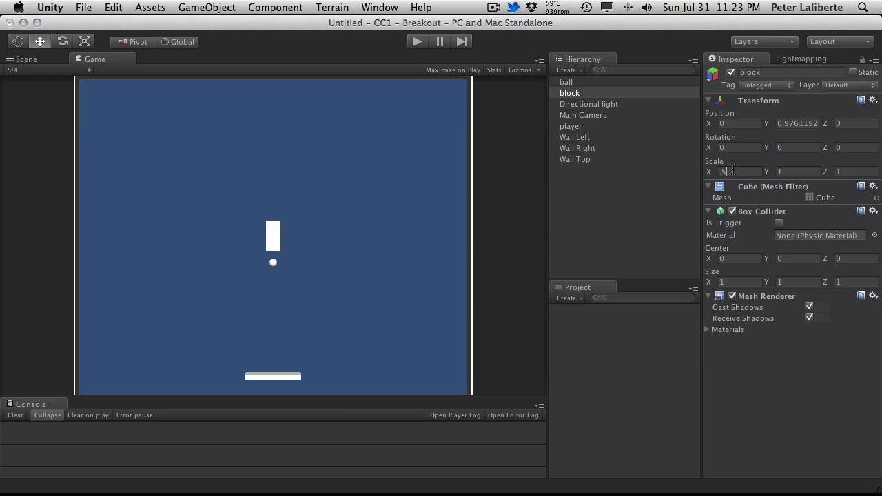
{"action": "key", "text": "Tab"}
{"action": "key", "text": "Tab"}
{"action": "key", "text": "Tab"}
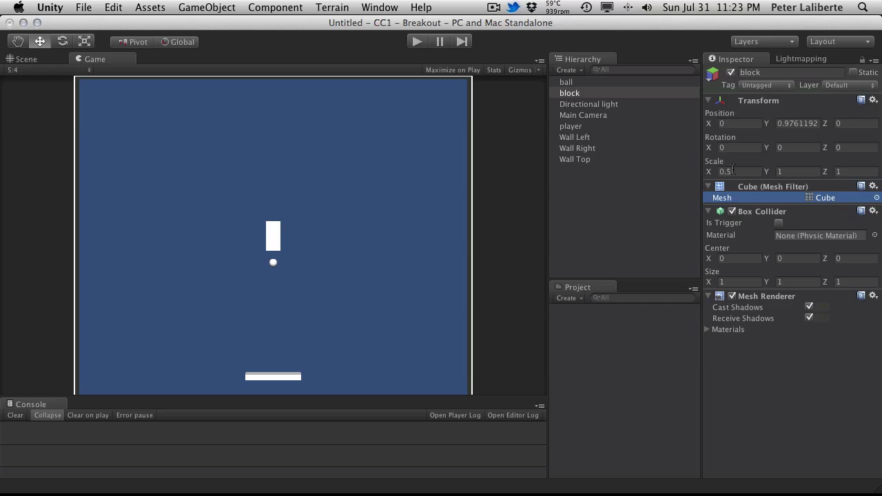
{"action": "key", "text": "shift+Tab"}
{"action": "type", "text": ".2"}
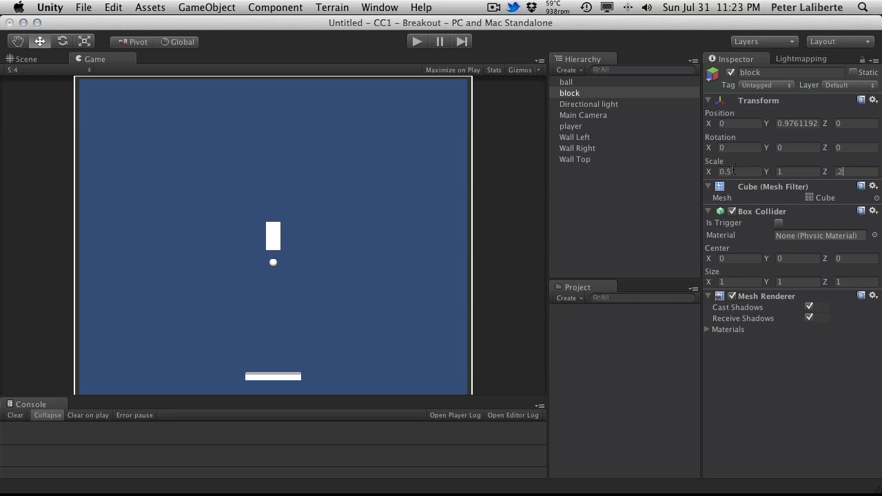
{"action": "key", "text": "Tab"}
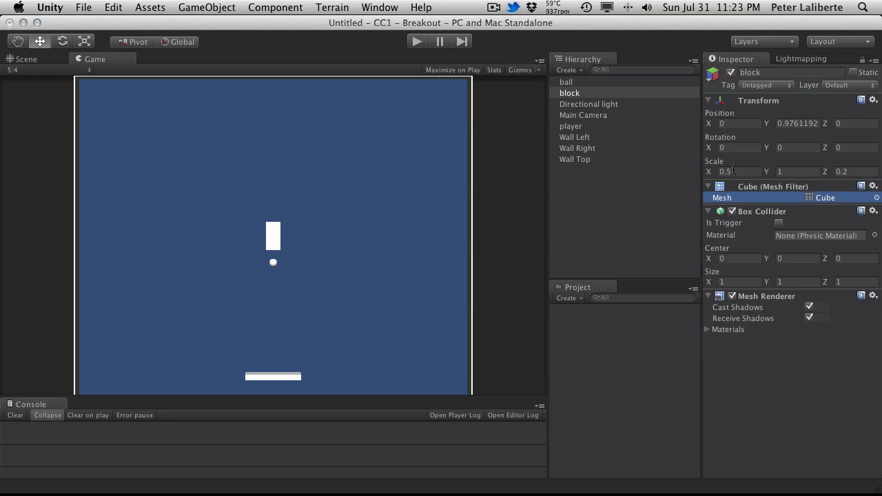
{"action": "key", "text": "shift+Tab"}
{"action": "key", "text": "shift+Tab"}
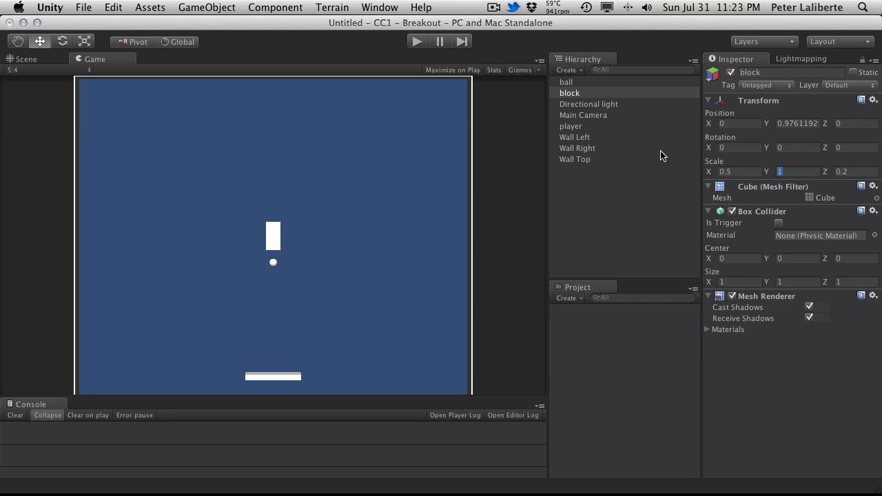
- Compare with the player paddle, then set the block's Scale Y to 0.2
{"action": "left_click", "coordinate": [576, 126]}
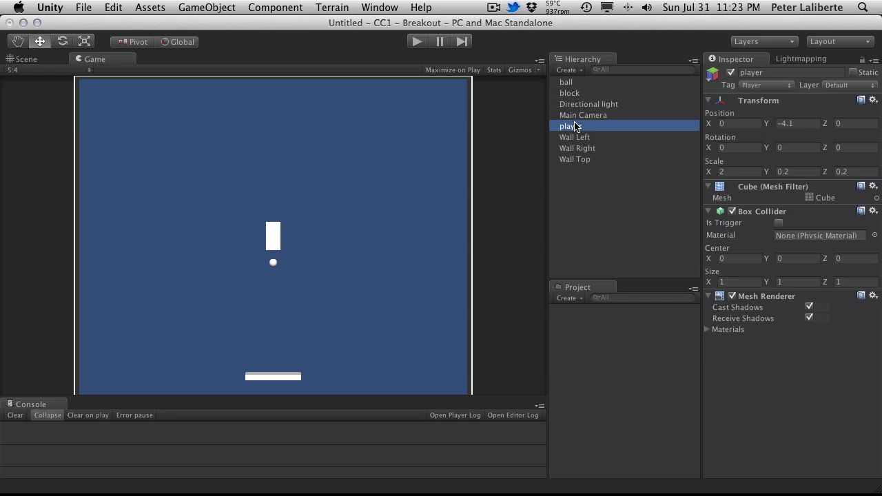
{"action": "left_click", "coordinate": [583, 93]}
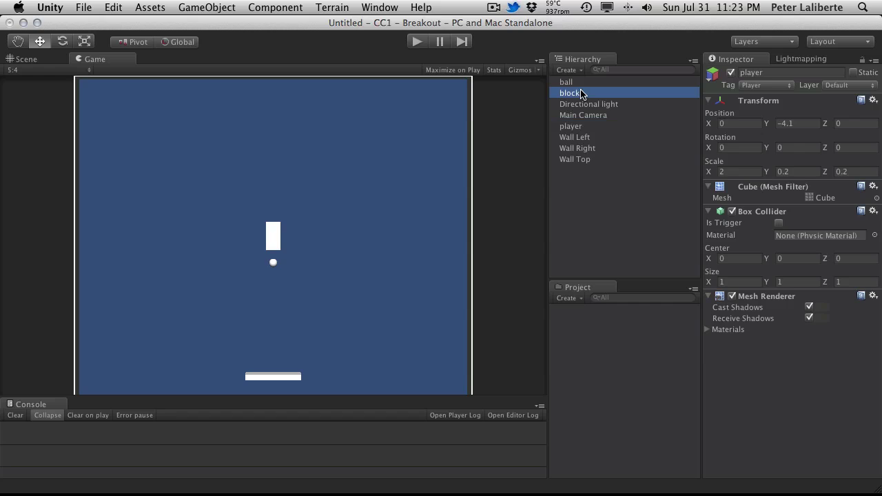
{"action": "left_click", "coordinate": [786, 169]}
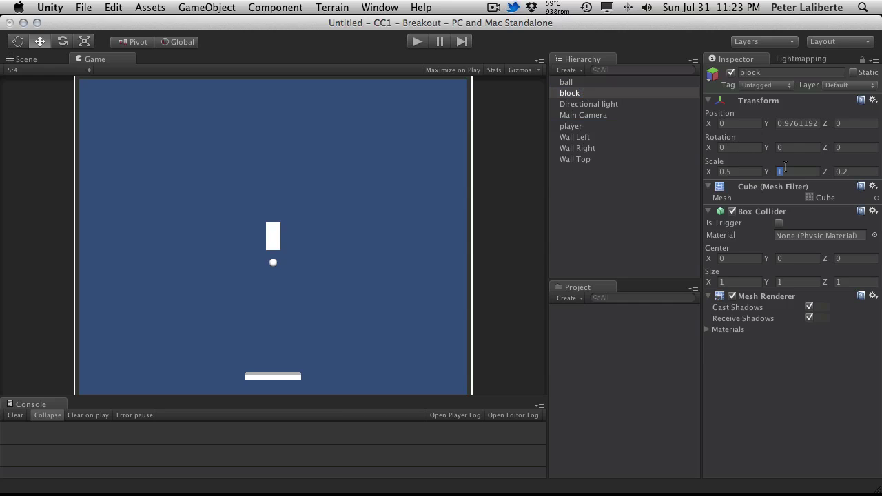
{"action": "key", "text": "BackSpace"}
{"action": "type", "text": ".2"}
{"action": "key", "text": "shift+Tab"}
{"action": "key", "text": "Right"}
- Set the block's Scale X to 0.7
{"action": "left_click", "coordinate": [576, 128]}
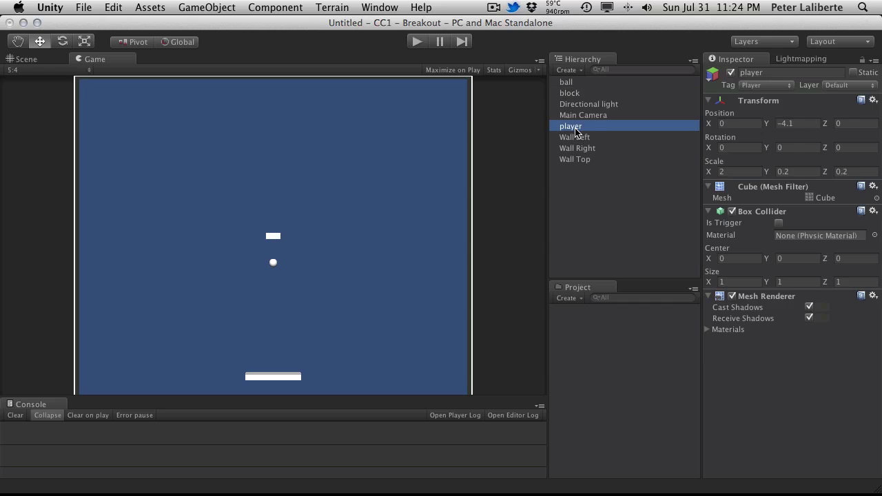
{"action": "left_click", "coordinate": [580, 93]}
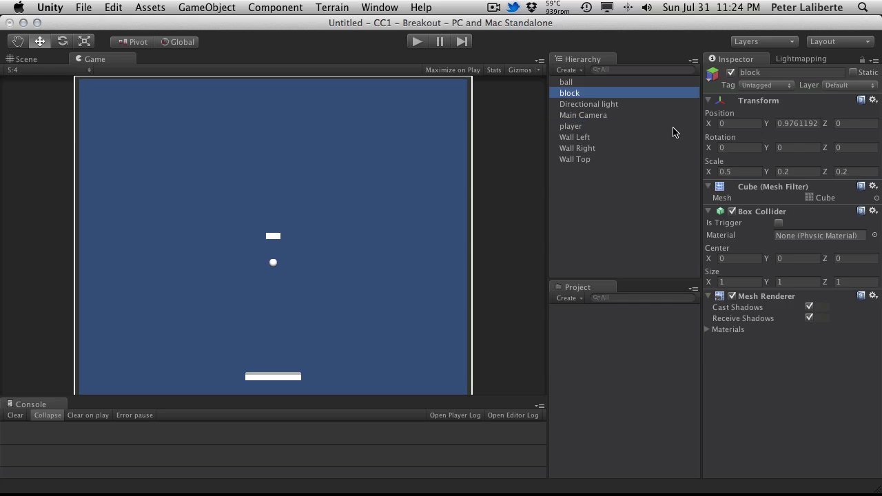
{"action": "left_click", "coordinate": [744, 170]}
{"action": "type", "text": "1"}
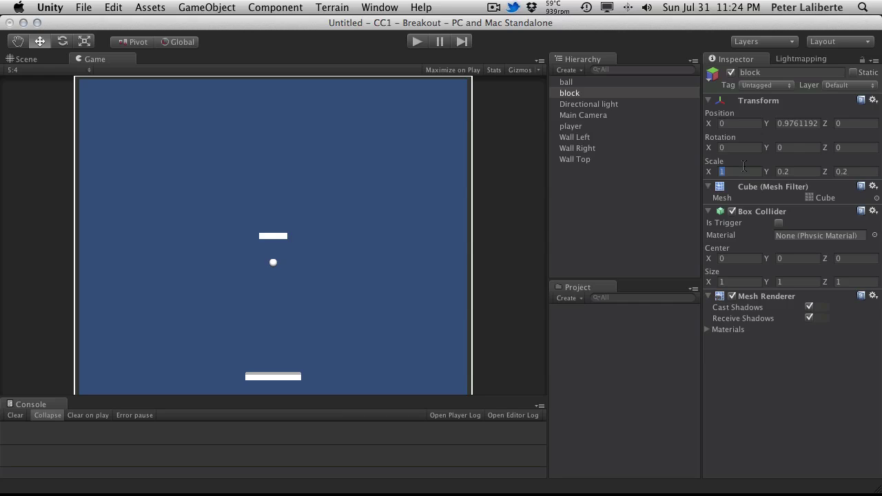
{"action": "type", "text": ".75"}
{"action": "key", "text": "BackSpace"}
{"action": "type", "text": "7"}
{"action": "key", "text": "Return"}
- Create a new GUI Text object and rename it Score
{"action": "left_click", "coordinate": [193, 8]}
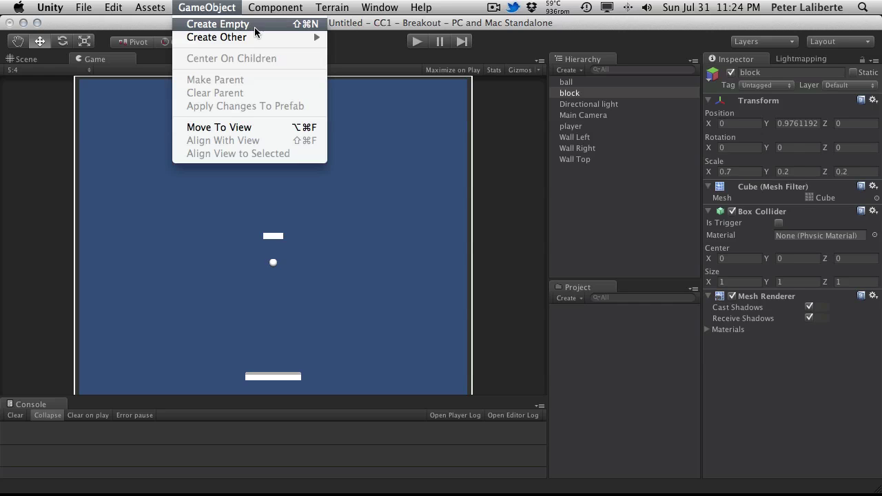
{"action": "mouse_move", "coordinate": [286, 38]}
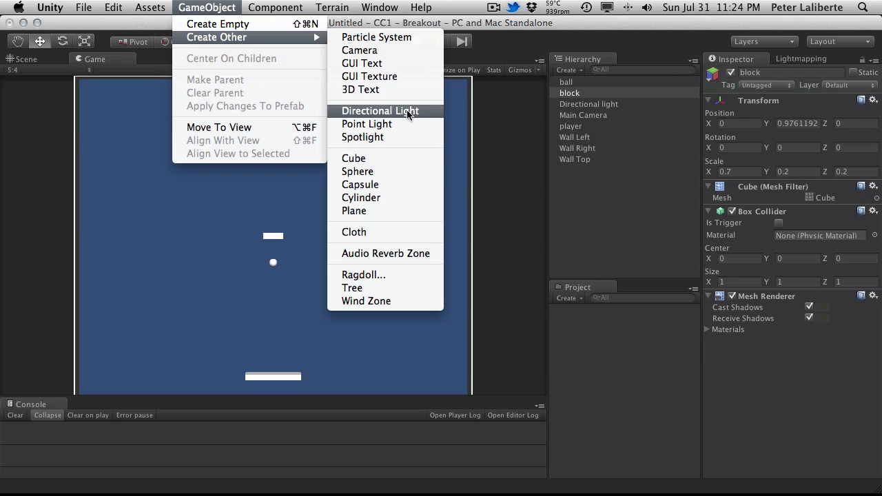
{"action": "left_click", "coordinate": [379, 64]}
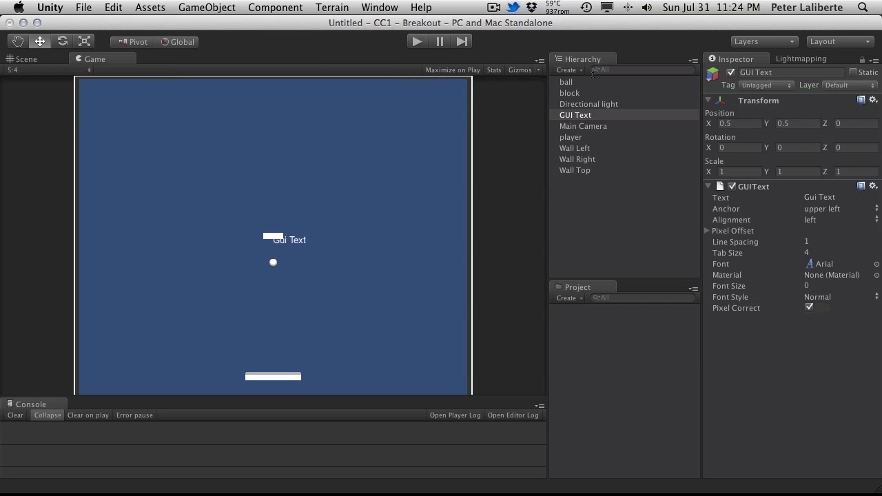
{"action": "left_click", "coordinate": [590, 116]}
{"action": "key", "text": "Return"}
{"action": "type", "text": "Score"}
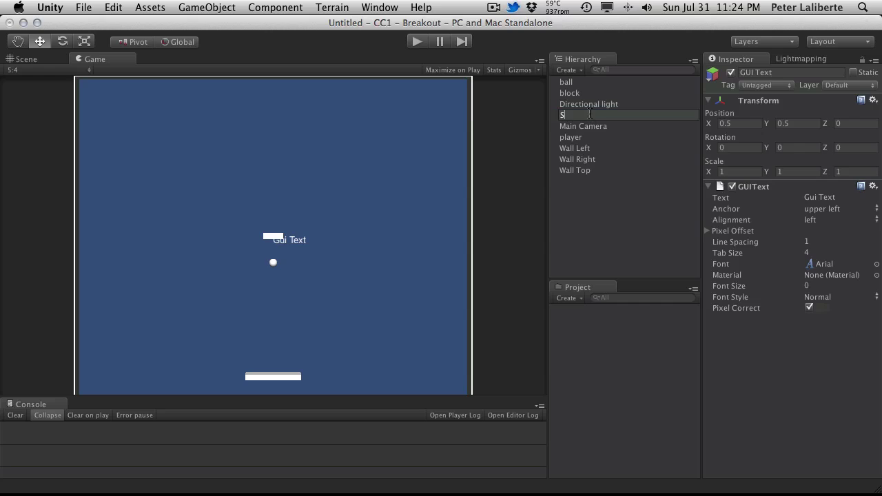
{"action": "key", "text": "Return"}
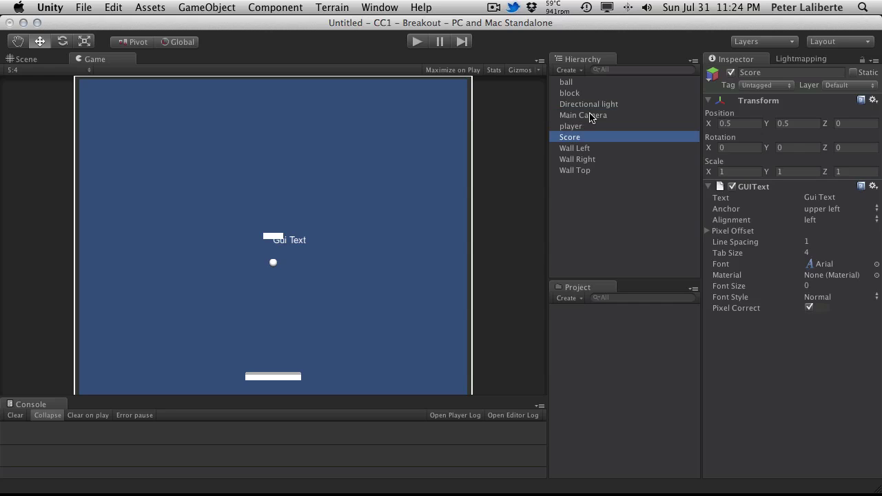
- Set the Score GUIText's displayed text to 1,000,000
{"action": "left_click", "coordinate": [809, 189]}
{"action": "left_click", "coordinate": [809, 189]}
{"action": "left_click", "coordinate": [821, 198]}
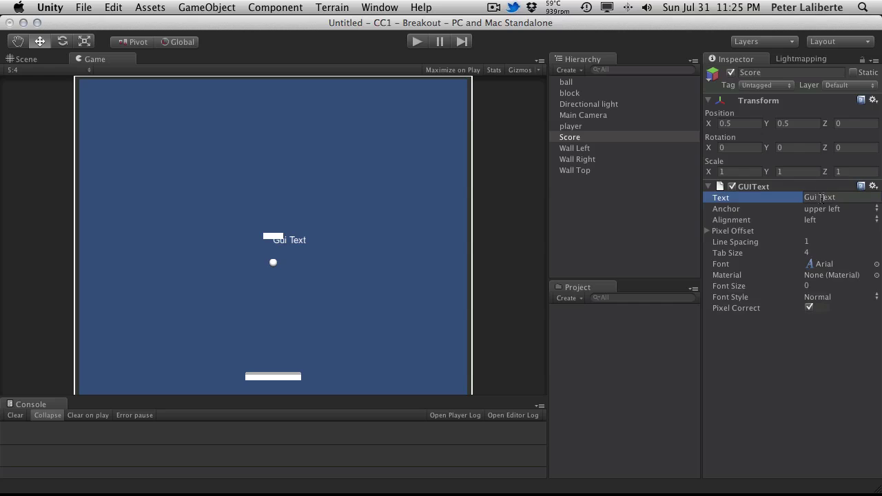
{"action": "type", "text": "Score"}
{"action": "key", "text": "Return"}
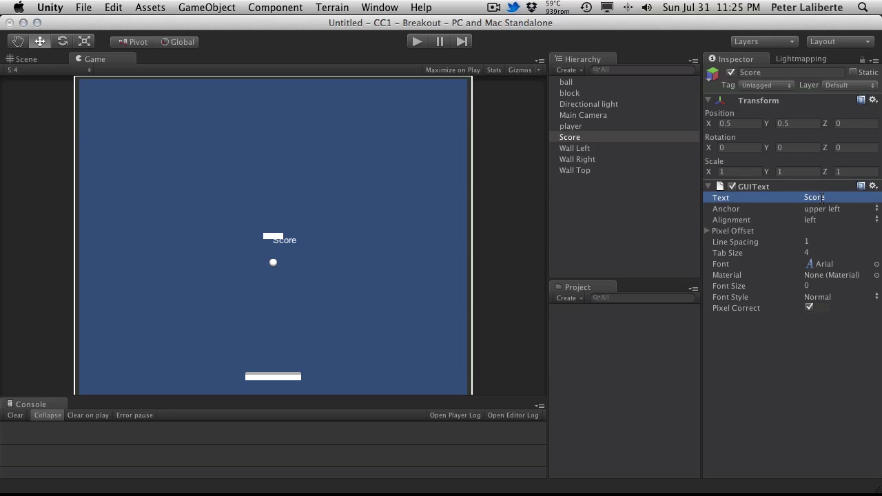
{"action": "left_click", "coordinate": [822, 198]}
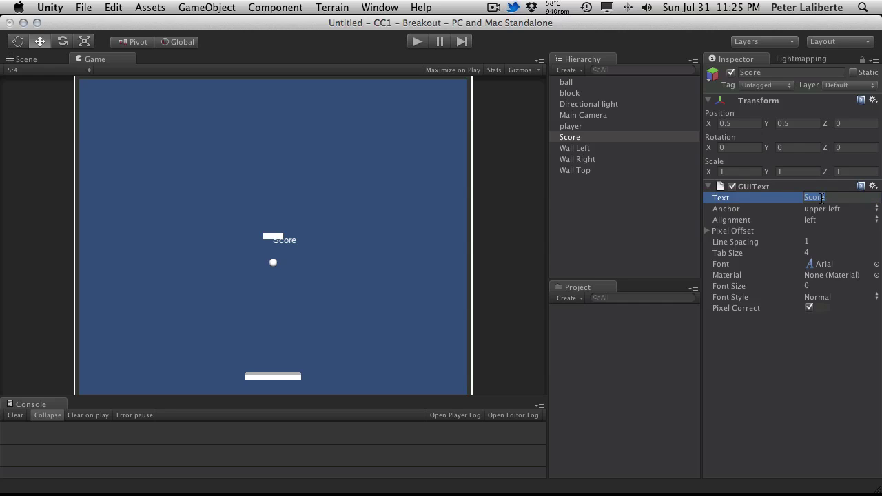
{"action": "type", "text": "1,000,000"}
{"action": "key", "text": "Return"}
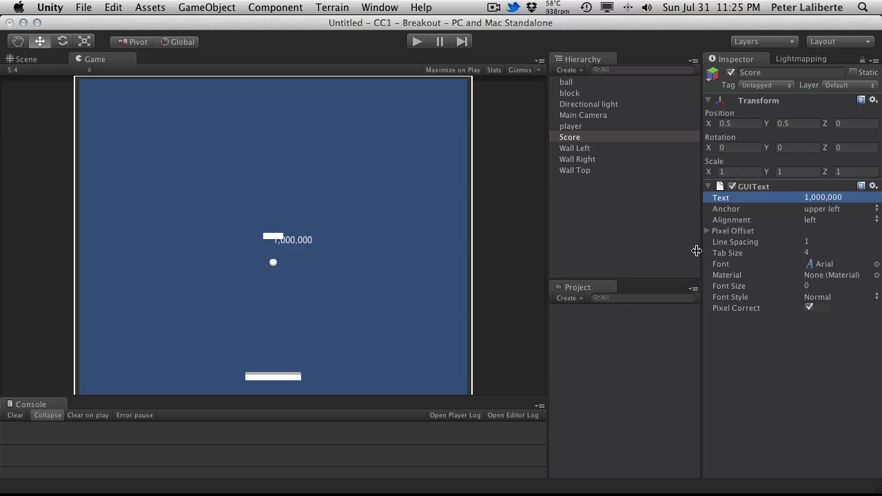
- Review the anchor and alignment options, leaving the anchor at upper left
{"action": "left_click", "coordinate": [819, 210]}
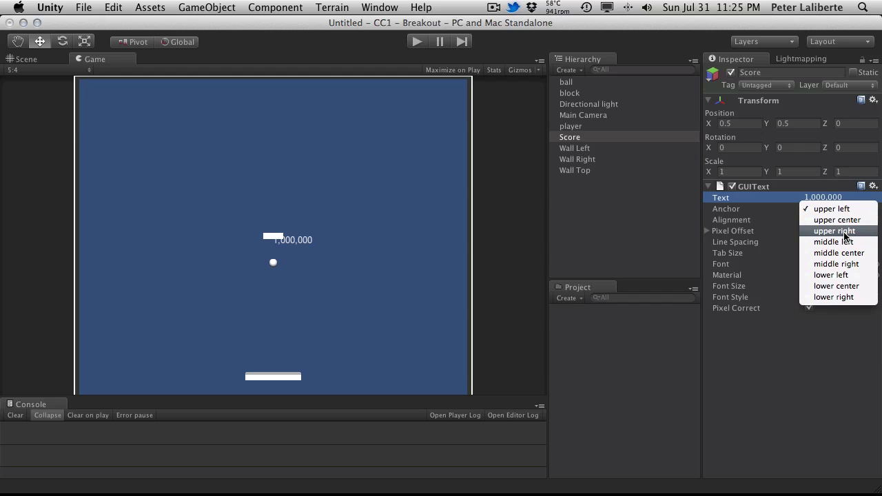
{"action": "left_click", "coordinate": [802, 428]}
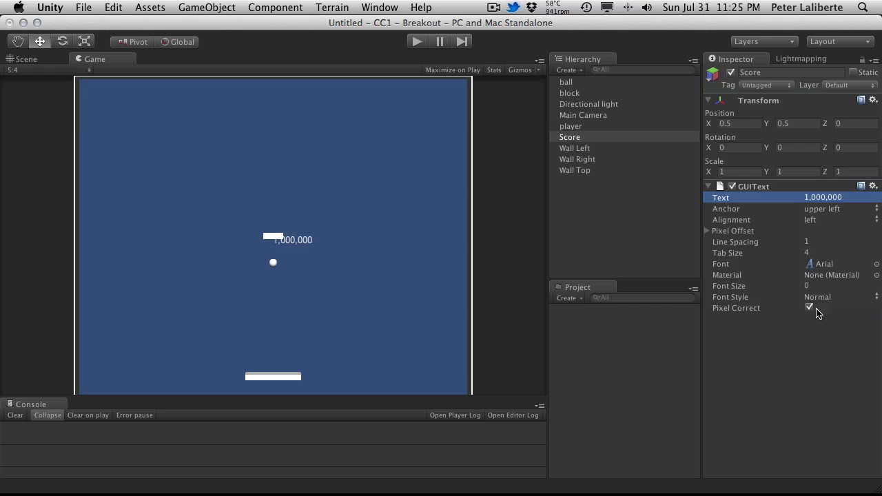
{"action": "left_click", "coordinate": [825, 220]}
{"action": "left_click", "coordinate": [793, 401]}
{"action": "left_click", "coordinate": [834, 209]}
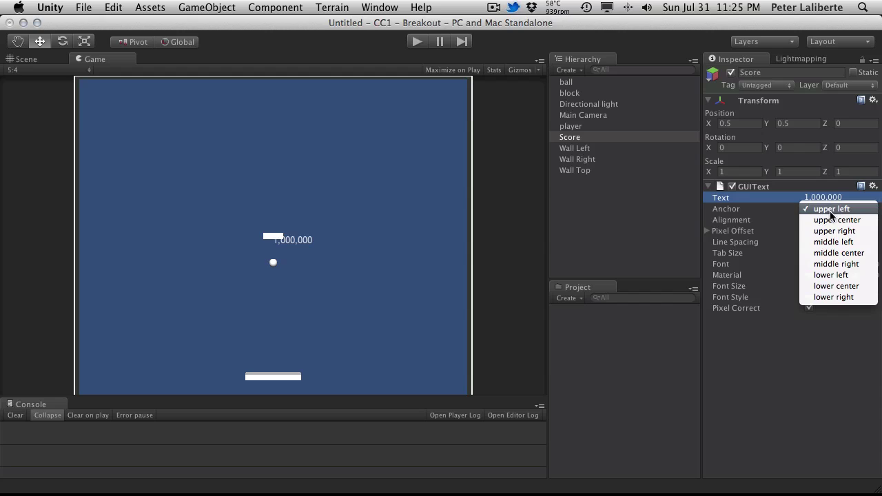
{"action": "left_click", "coordinate": [861, 254]}
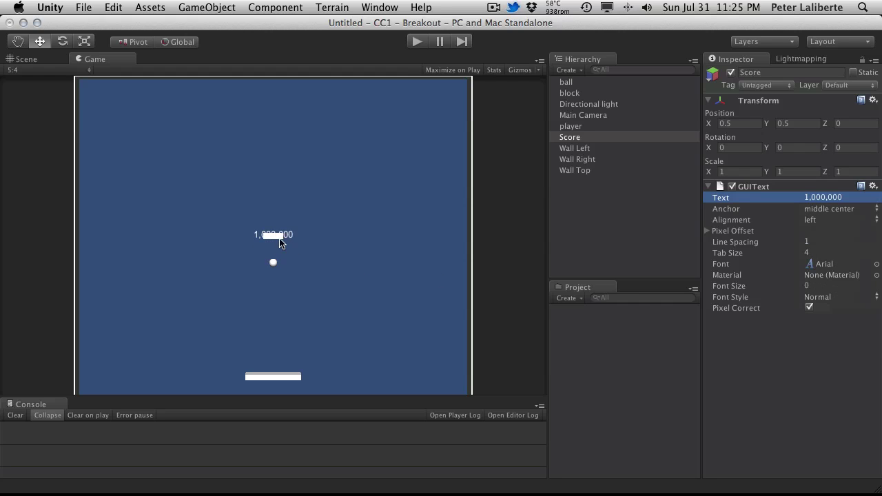
{"action": "left_click", "coordinate": [844, 210]}
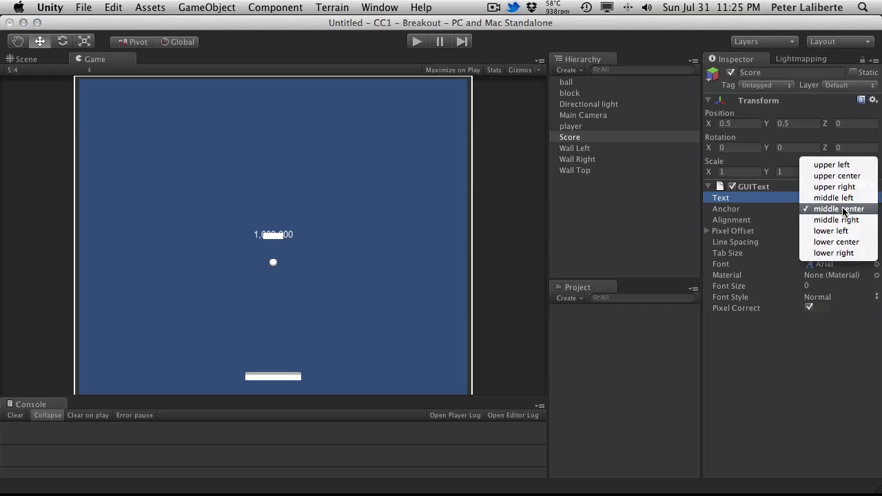
{"action": "left_click", "coordinate": [842, 166]}
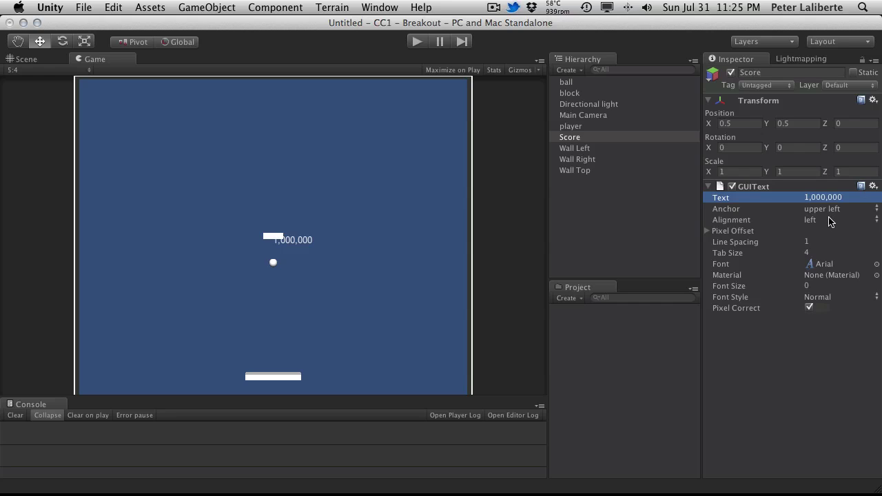
- Set Score's Position X to 0.02
{"action": "left_click", "coordinate": [759, 120]}
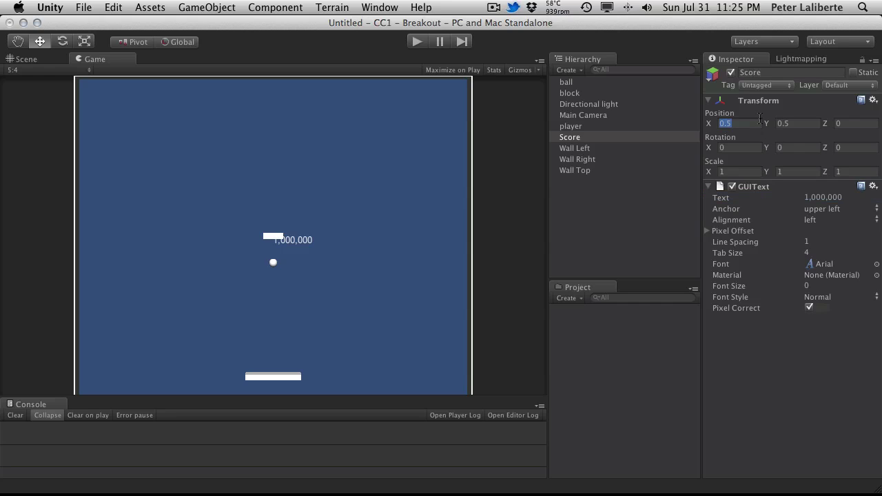
{"action": "left_click", "coordinate": [760, 120]}
{"action": "mouse_move", "coordinate": [710, 126]}
{"action": "left_mouse_down"}
{"action": "mouse_move", "coordinate": [679, 133]}
{"action": "mouse_move", "coordinate": [697, 134]}
{"action": "left_mouse_up"}
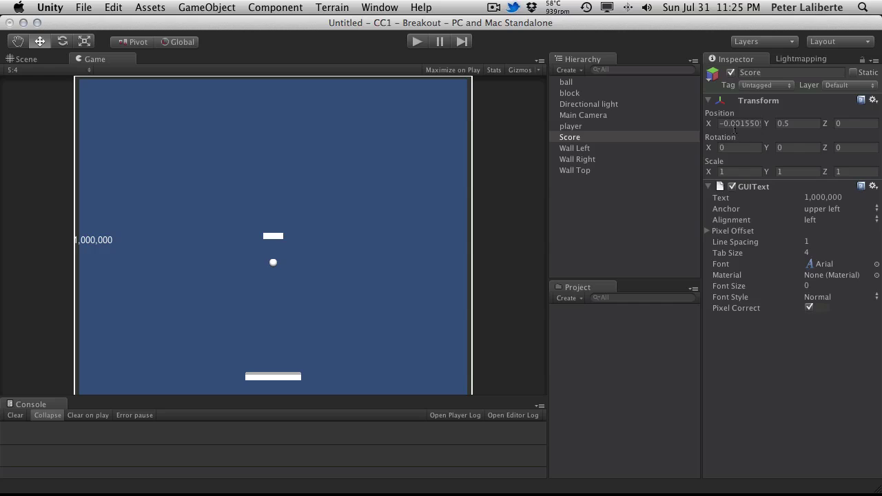
{"action": "left_click", "coordinate": [736, 126]}
{"action": "type", "text": "-0."}
{"action": "type", "text": "1"}
{"action": "key", "text": "BackSpace"}
{"action": "key", "text": "BackSpace"}
{"action": "key", "text": "BackSpace"}
{"action": "key", "text": "BackSpace"}
{"action": "type", "text": ".1"}
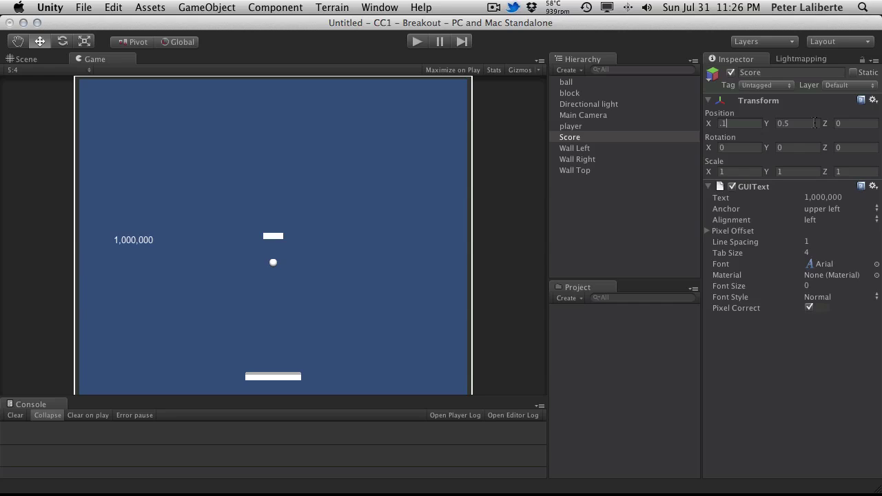
{"action": "key", "text": "BackSpace"}
{"action": "type", "text": "05"}
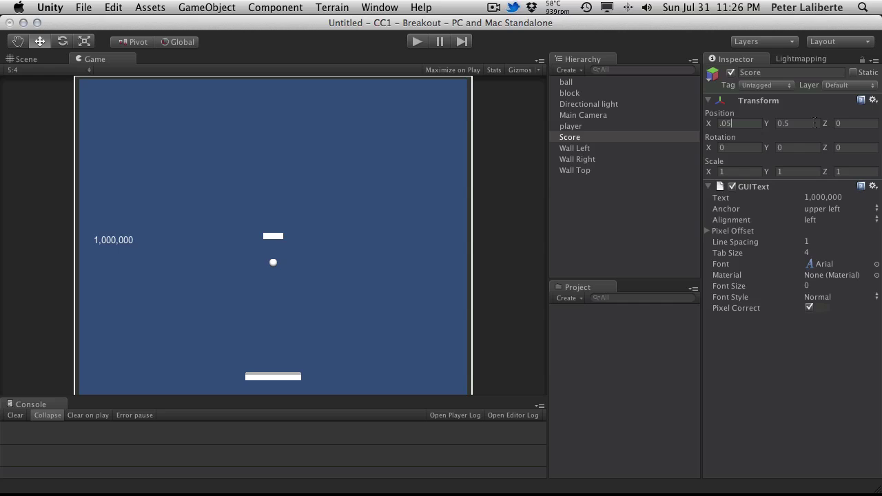
{"action": "key", "text": "BackSpace"}
{"action": "type", "text": "2"}
{"action": "key", "text": "Return"}
- Set Score's Position Y to 0.99
{"action": "left_click", "coordinate": [801, 124]}
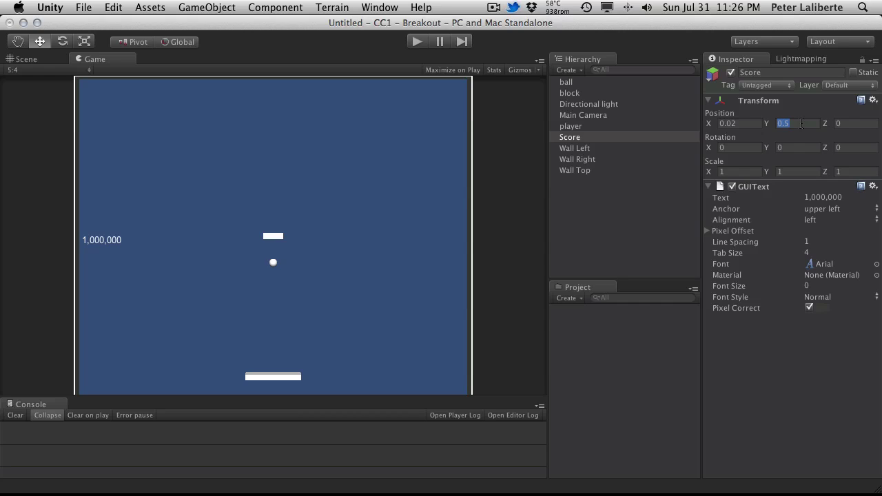
{"action": "left_click", "coordinate": [801, 123]}
{"action": "type", "text": "9"}
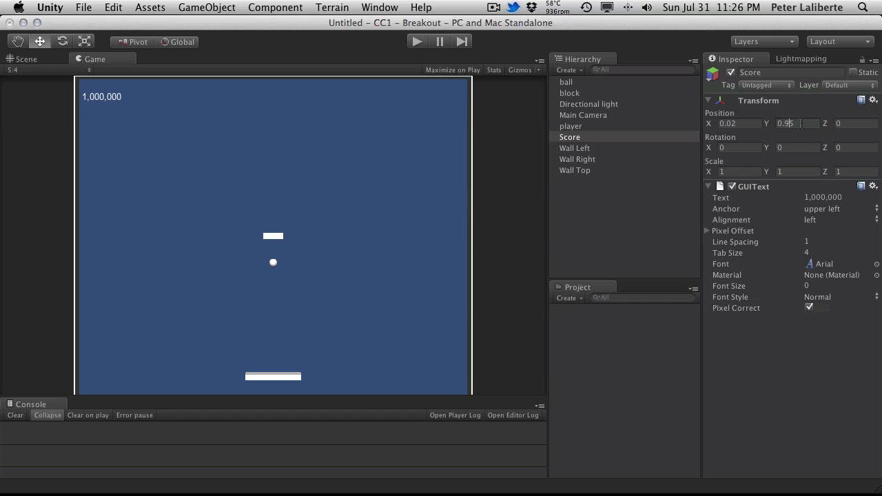
{"action": "key", "text": "BackSpace"}
{"action": "type", "text": "9"}
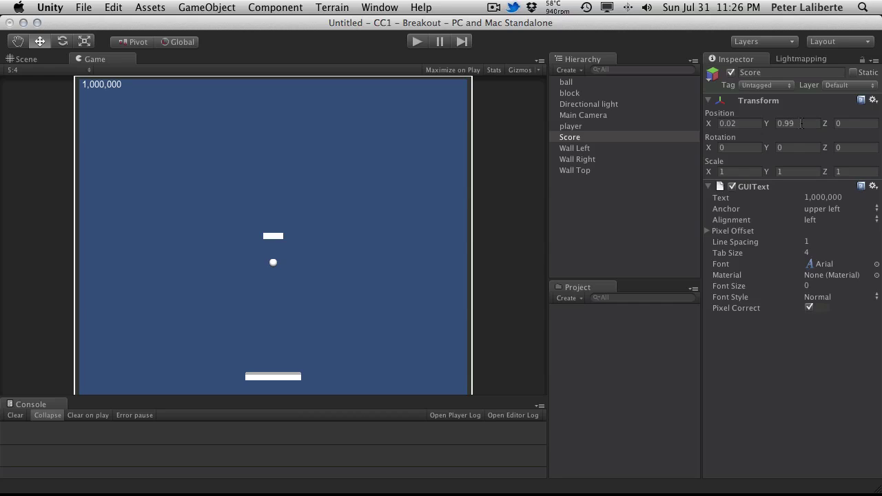
- Duplicate the Score object with Cmd+D and rename the copy Lives
{"action": "left_click", "coordinate": [612, 185]}
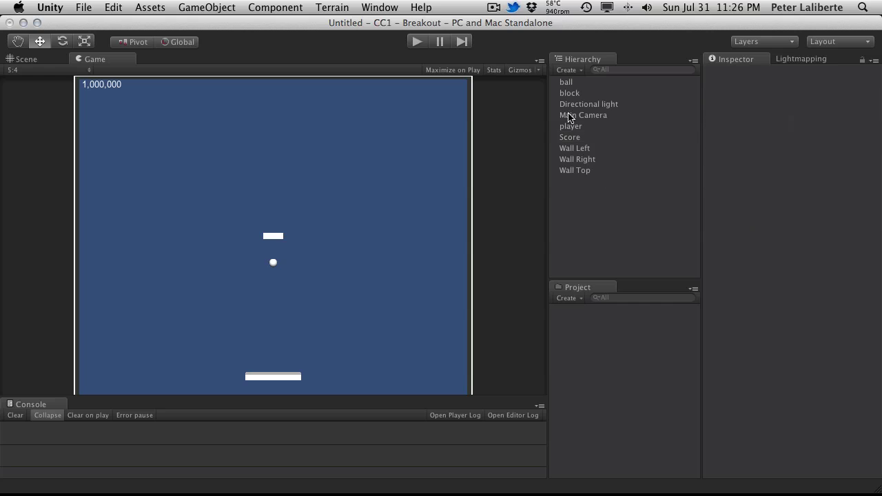
{"action": "left_click", "coordinate": [579, 138]}
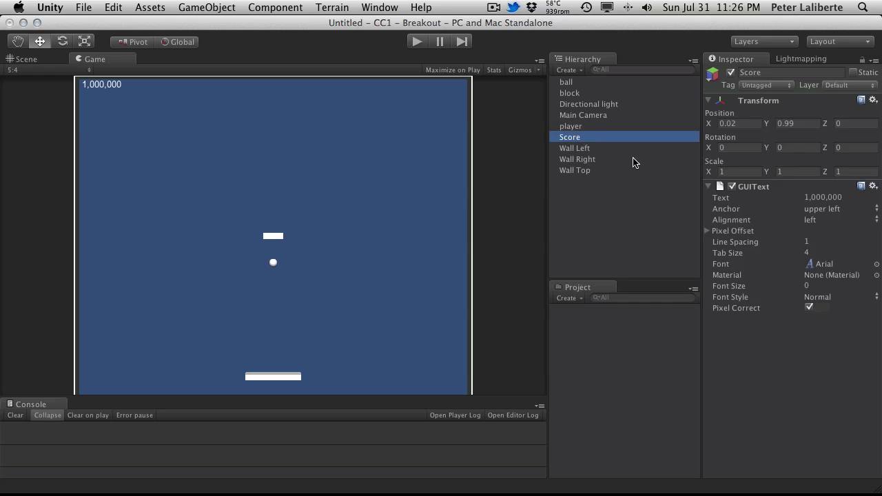
{"action": "key", "text": "super+d"}
{"action": "key", "text": "Return"}
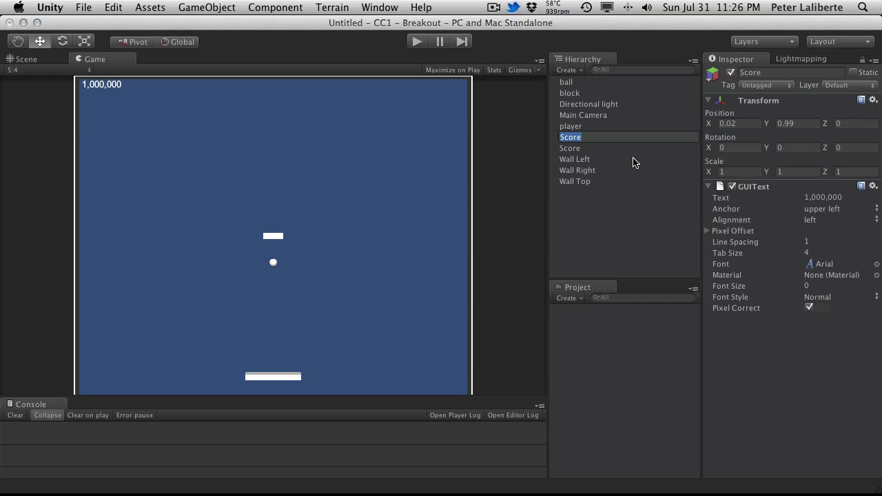
{"action": "type", "text": "Lives"}
{"action": "key", "text": "Return"}
- Change the Lives GUIText text to 'Lives: 3'
{"action": "left_click", "coordinate": [823, 197]}
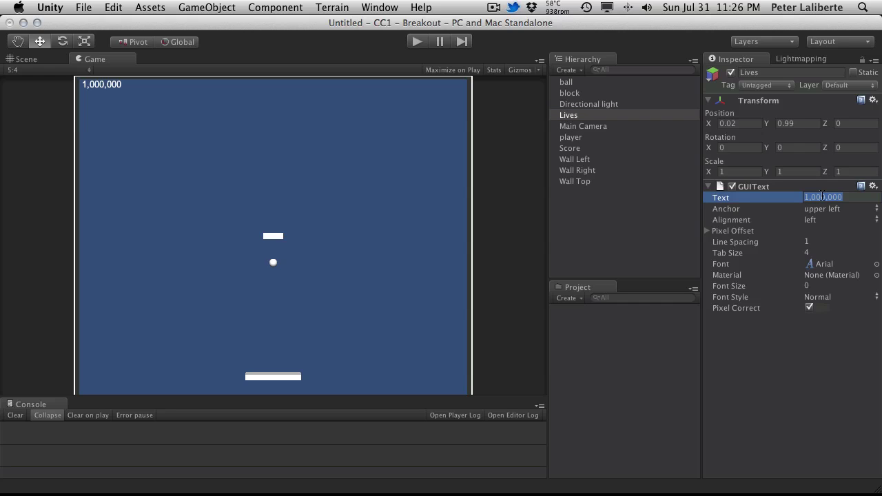
{"action": "type", "text": "3"}
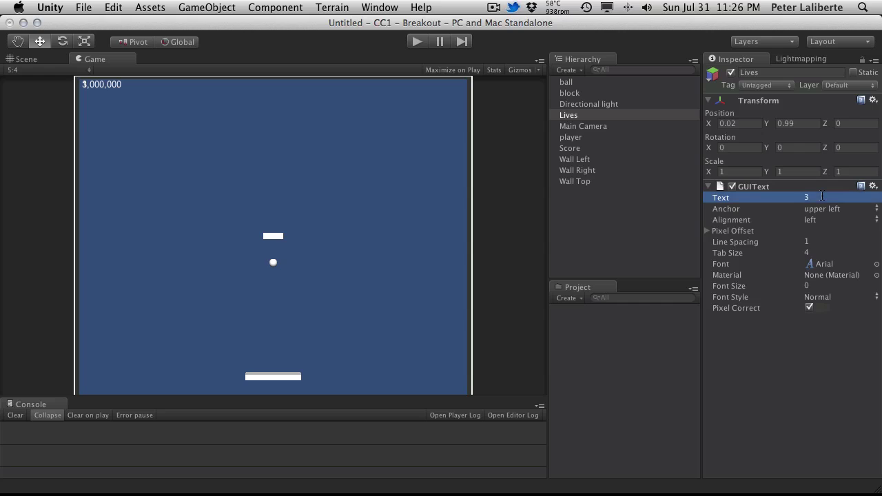
{"action": "left_click", "coordinate": [822, 197]}
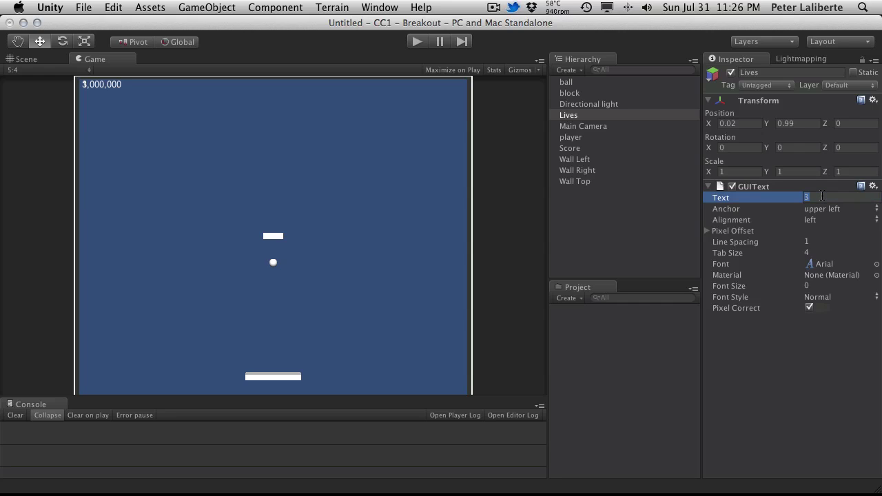
{"action": "type", "text": "Lives: 3"}
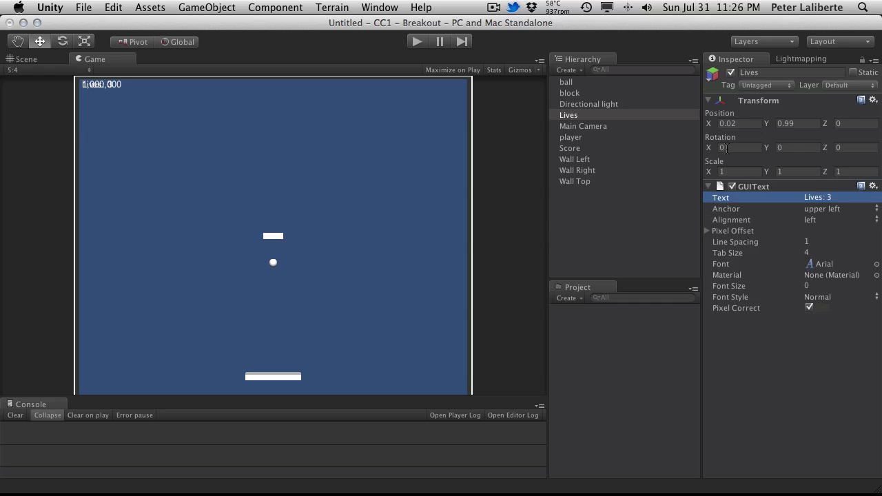
{"action": "left_click", "coordinate": [757, 124]}
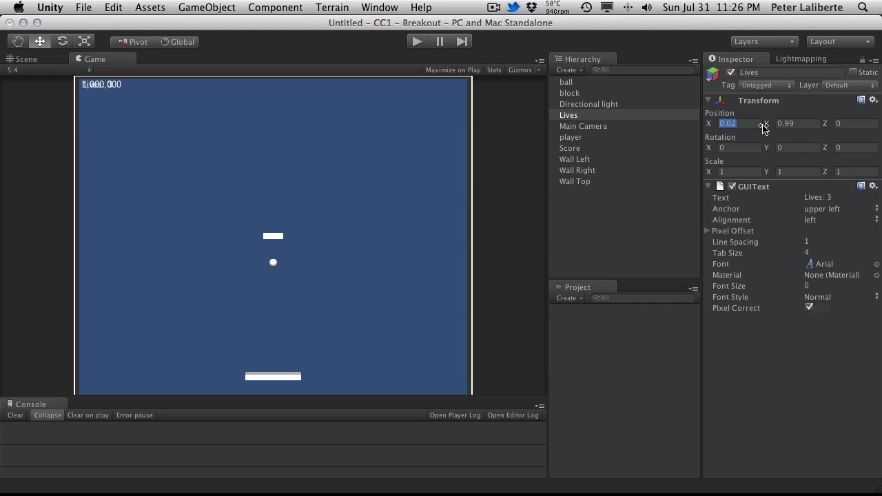
- Set Lives Position X to 0.98, anchor it upper right and right-align its text
{"action": "key", "text": "Right"}
{"action": "key", "text": "BackSpace"}
{"action": "key", "text": "BackSpace"}
{"action": "type", "text": "98"}
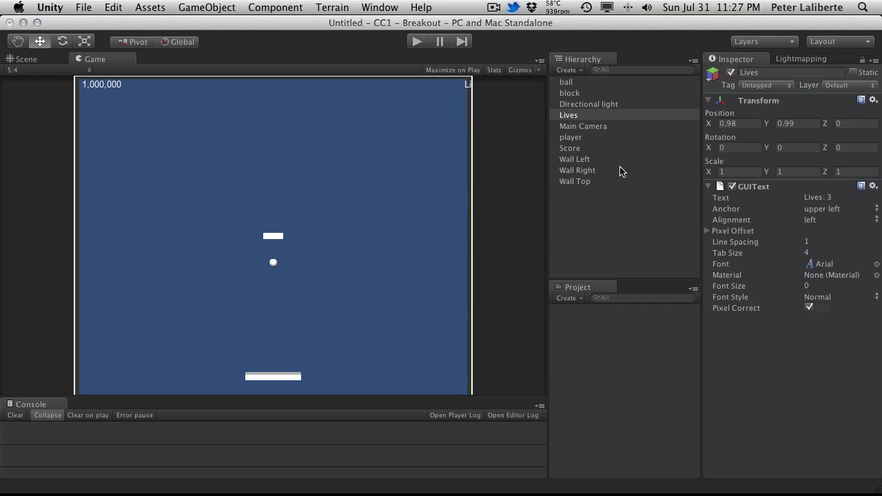
{"action": "left_click", "coordinate": [823, 211]}
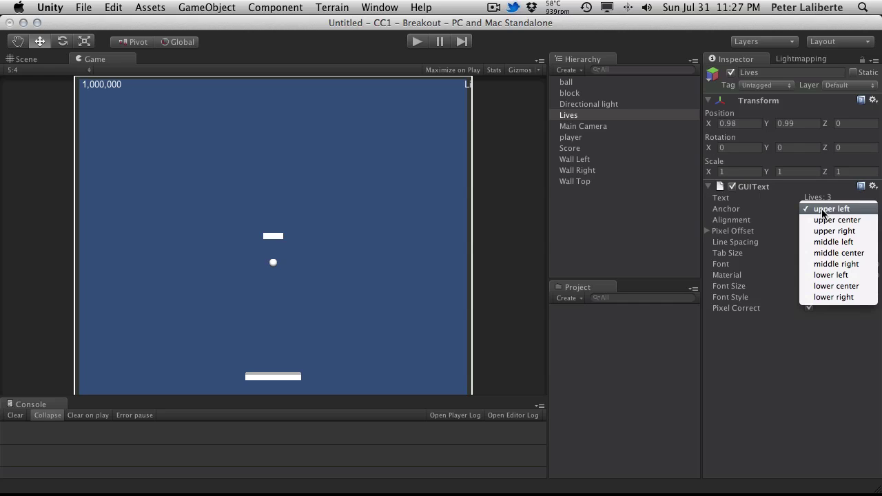
{"action": "left_click", "coordinate": [855, 231]}
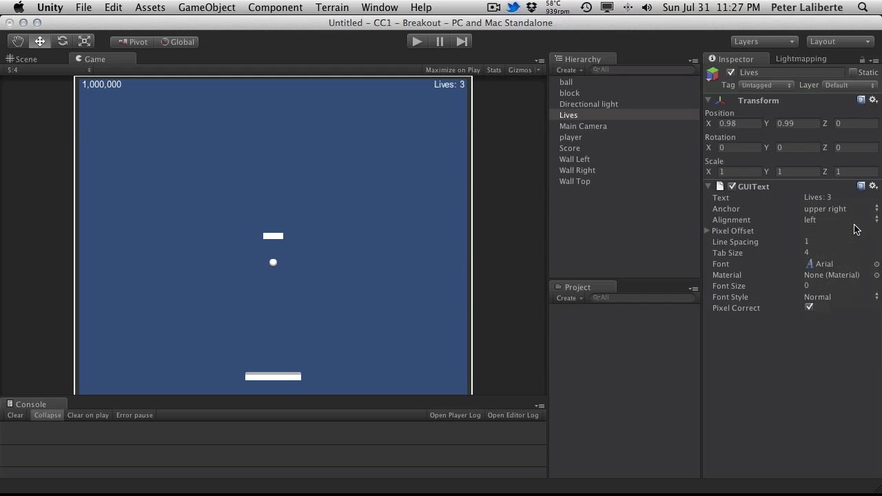
{"action": "left_click", "coordinate": [816, 220]}
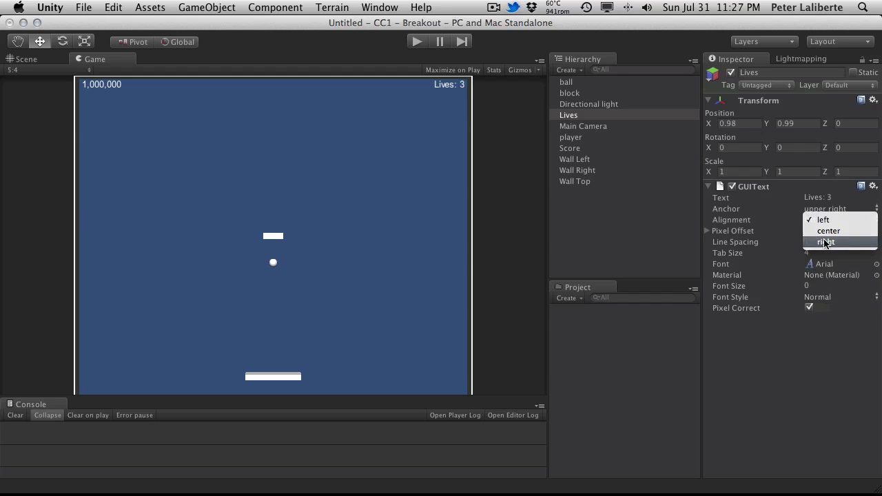
{"action": "left_click", "coordinate": [825, 242]}
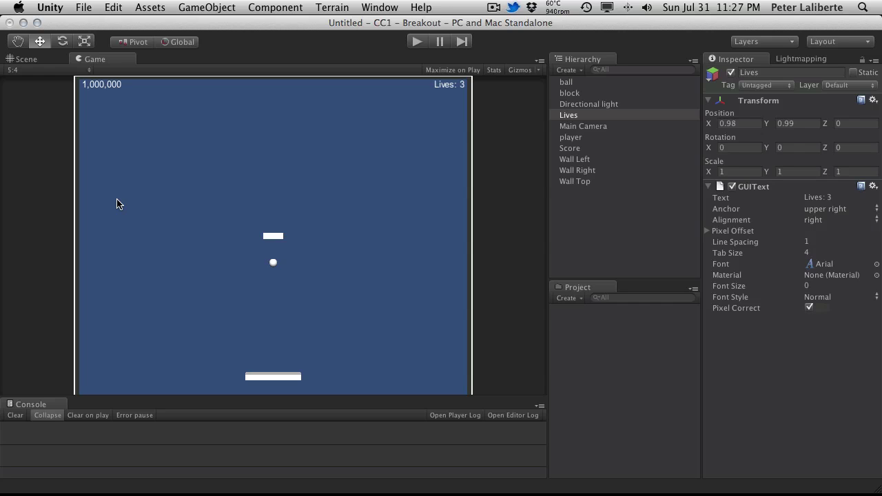
- From the Cmd+S save dialog, create a Scenes folder inside Assets
{"action": "key", "text": "super+s"}
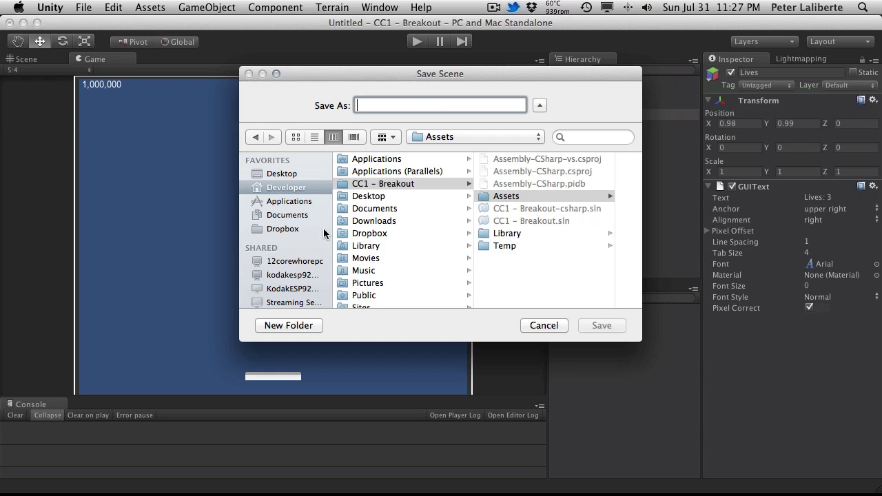
{"action": "left_click", "coordinate": [528, 193]}
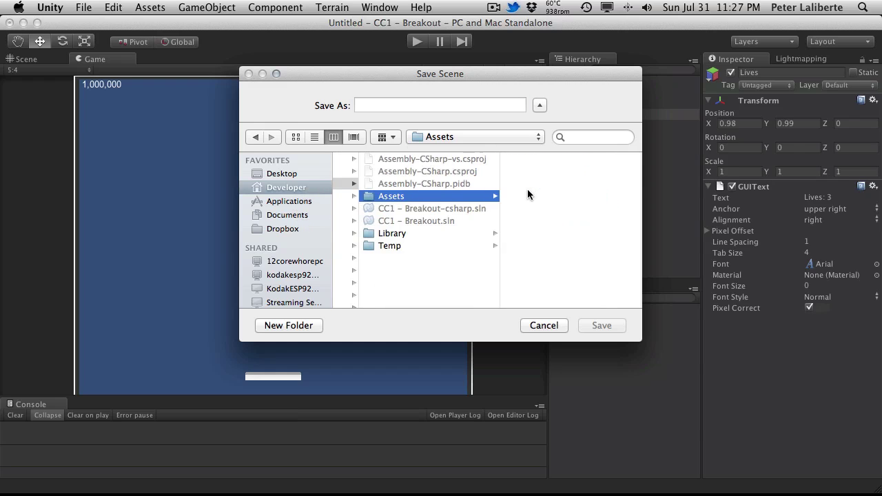
{"action": "left_click", "coordinate": [437, 101]}
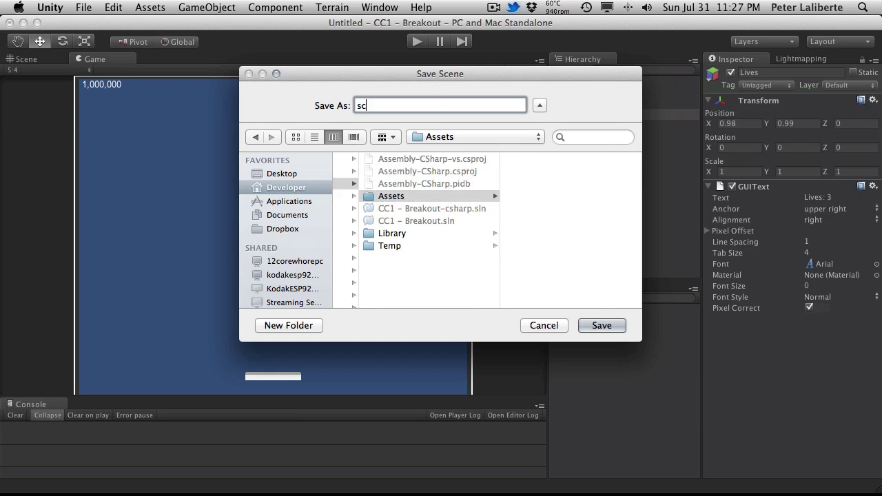
{"action": "type", "text": "s"}
{"action": "key", "text": "BackSpace"}
{"action": "type", "text": "Scene"}
{"action": "left_click", "coordinate": [266, 325]}
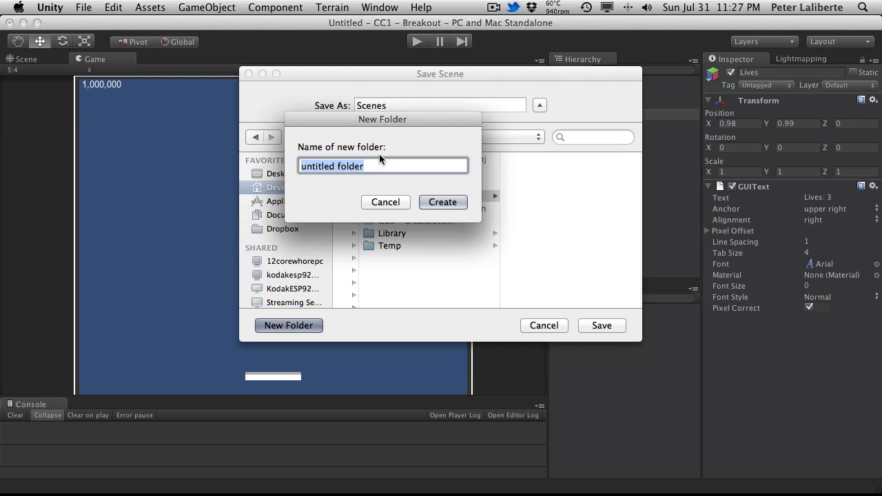
{"action": "type", "text": "Scenes"}
{"action": "key", "text": "Return"}
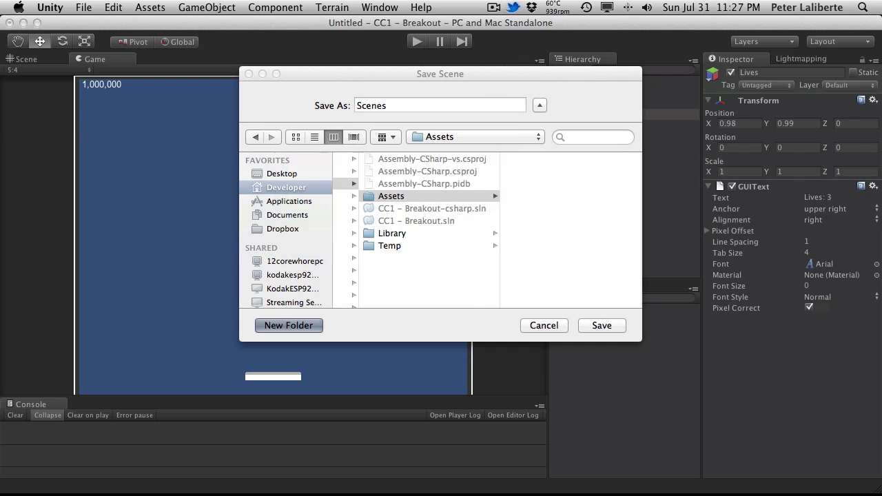
- Save the scene as Level1 in the Scenes folder
{"action": "double_click", "coordinate": [464, 105]}
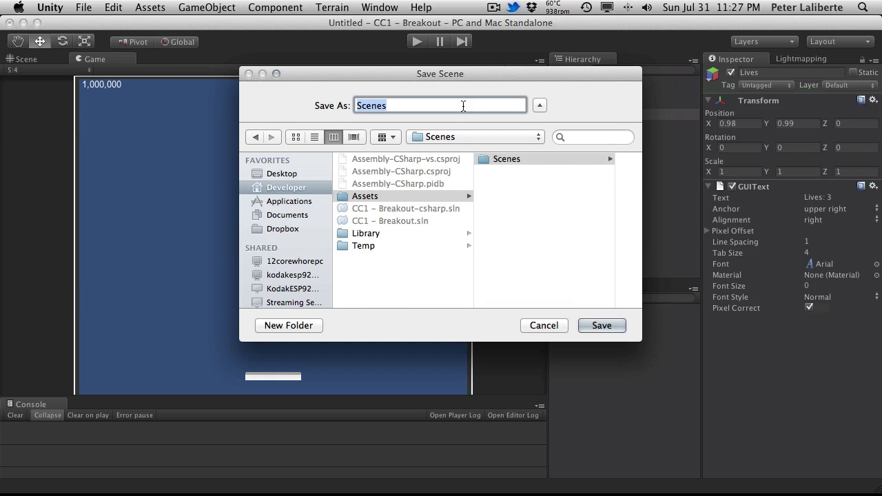
{"action": "type", "text": "Level1"}
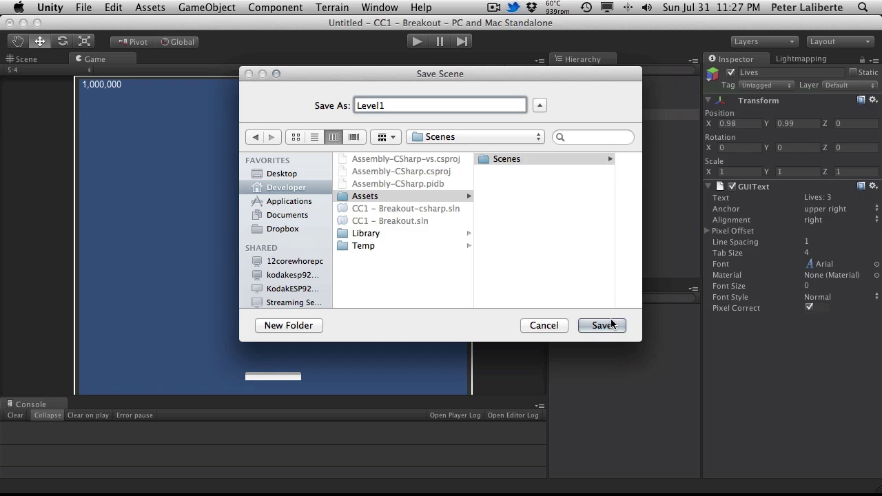
{"action": "left_click", "coordinate": [517, 159]}
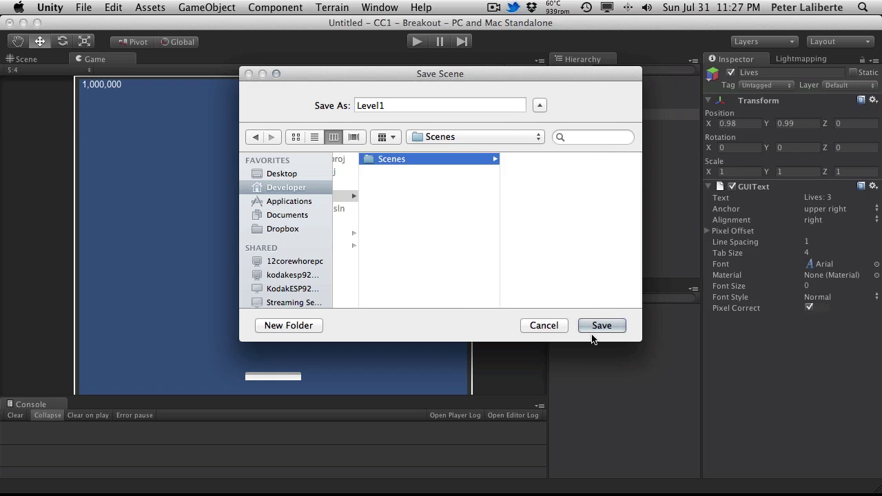
{"action": "left_click", "coordinate": [593, 330]}
- Refresh the Project assets, reload from disk, and check Level1 inside the Scenes folder
{"action": "left_click", "coordinate": [597, 336]}
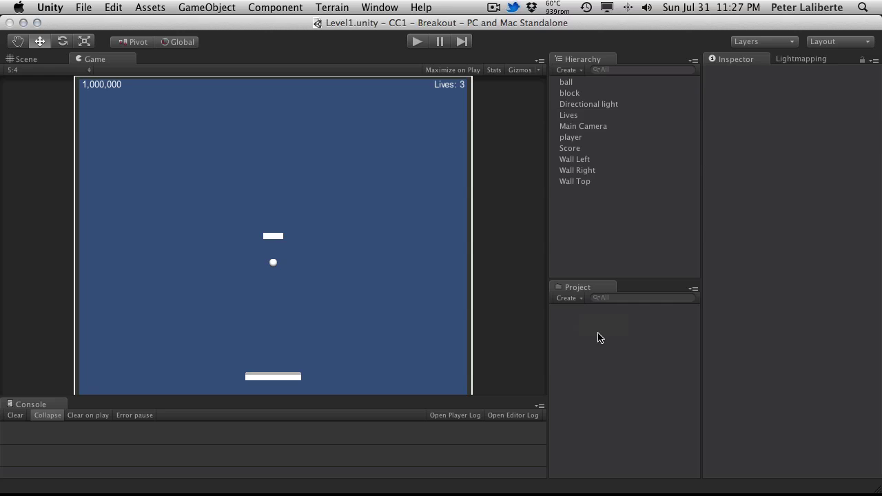
{"action": "right_click", "coordinate": [657, 358]}
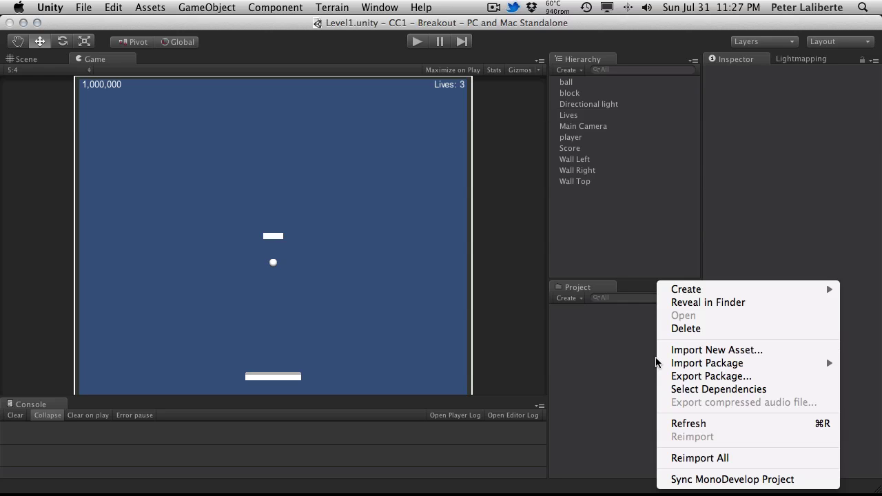
{"action": "mouse_move", "coordinate": [690, 361]}
{"action": "left_click", "coordinate": [681, 423]}
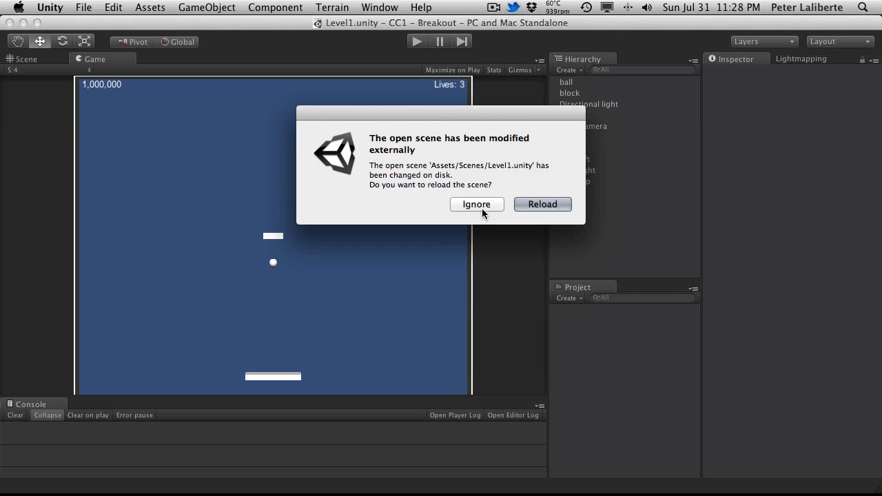
{"action": "left_click", "coordinate": [528, 205]}
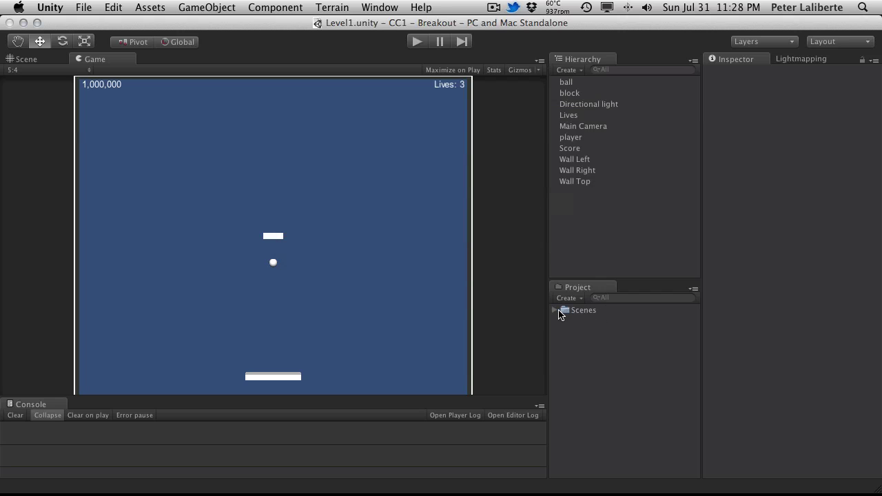
{"action": "left_click", "coordinate": [584, 324]}
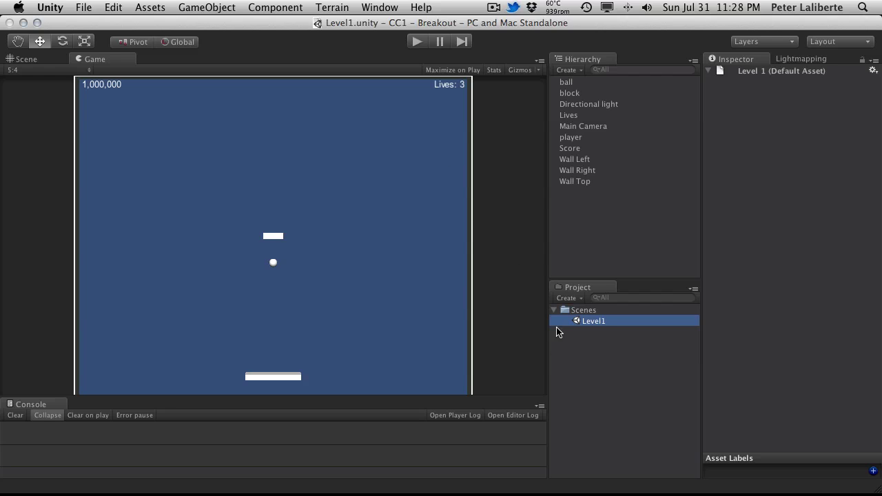
{"action": "left_click", "coordinate": [619, 395]}
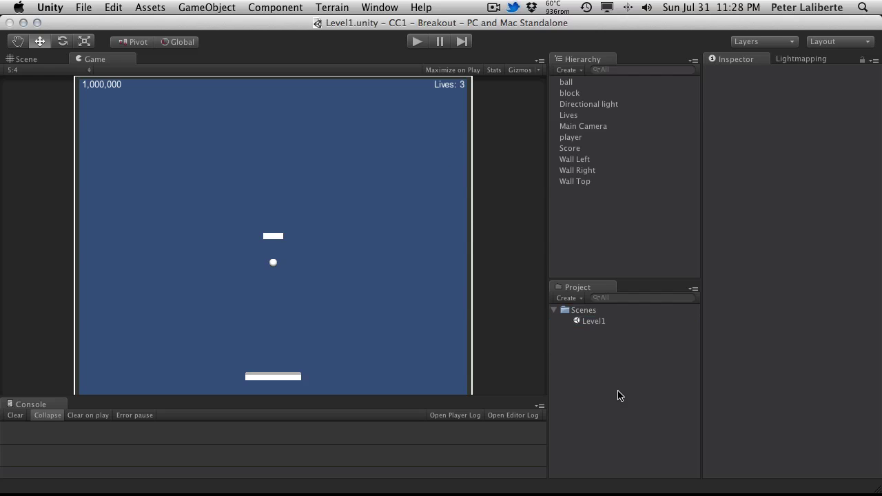
{"action": "left_click", "coordinate": [554, 311]}
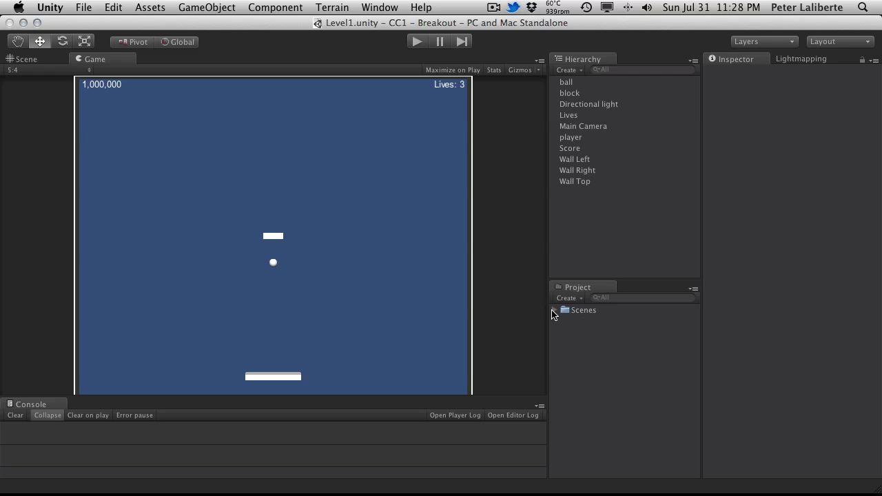